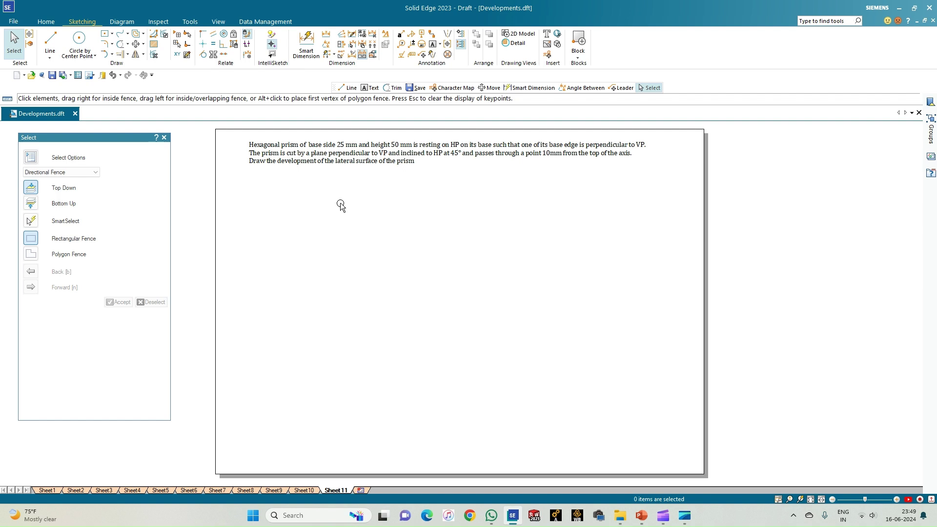
- Draw a horizontal reference line in the lower-left part of the sheet with a line width of 0.18 mm
click(49, 44)
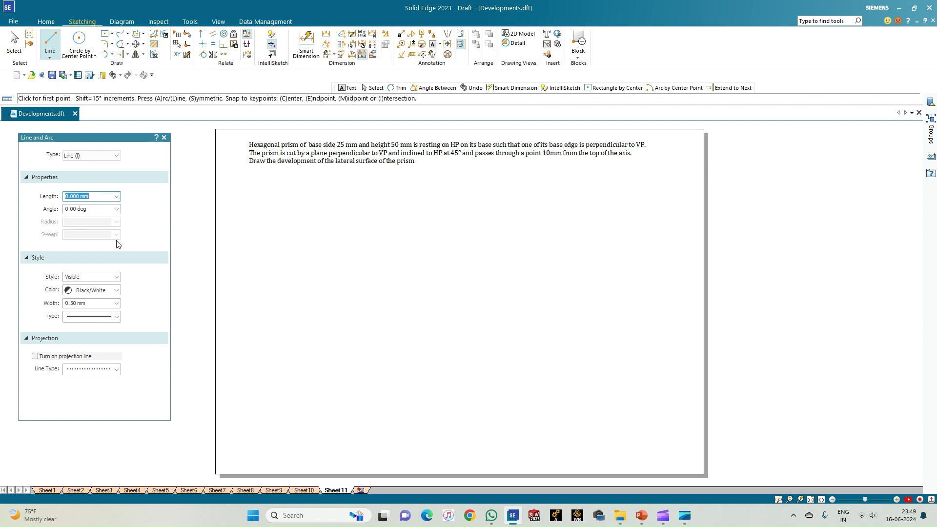
click(116, 303)
click(100, 319)
click(244, 337)
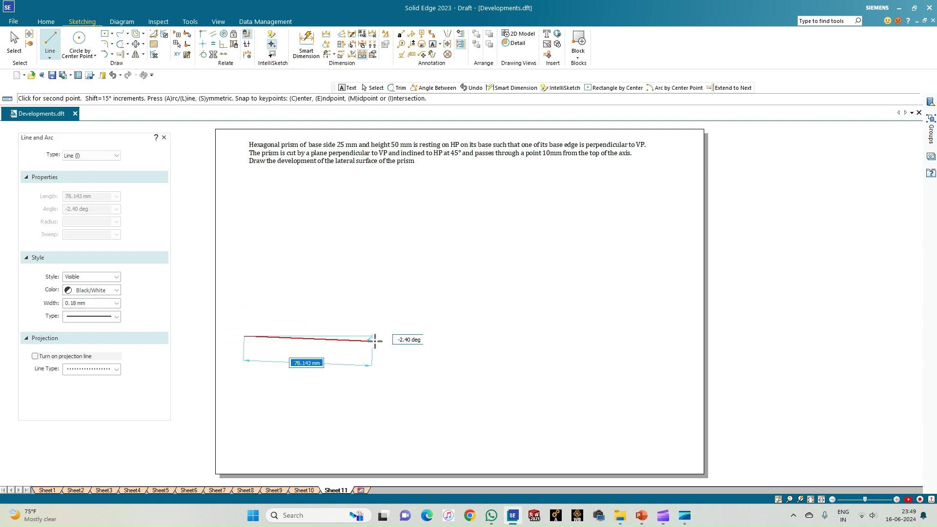
click(394, 336)
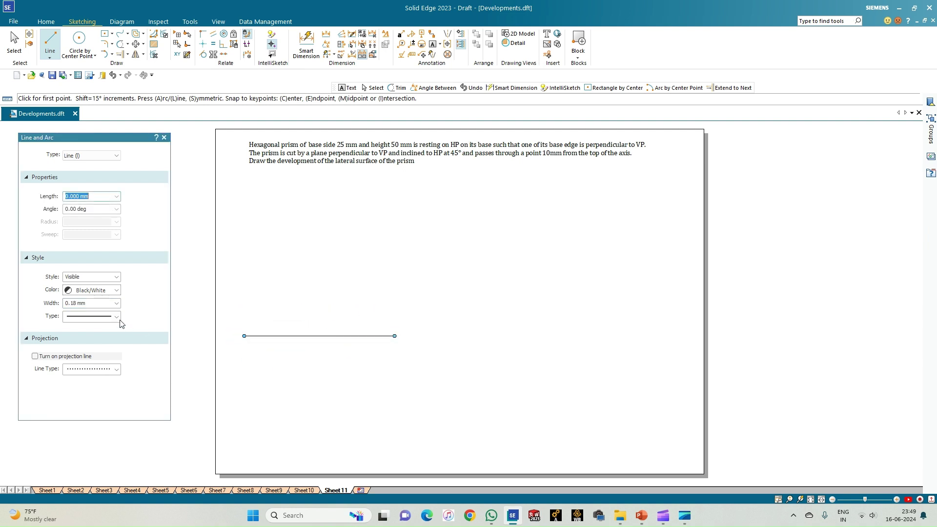
- Set the line width to 0.13 mm and draw a 25 mm horizontal hexagon side below the reference line
click(116, 303)
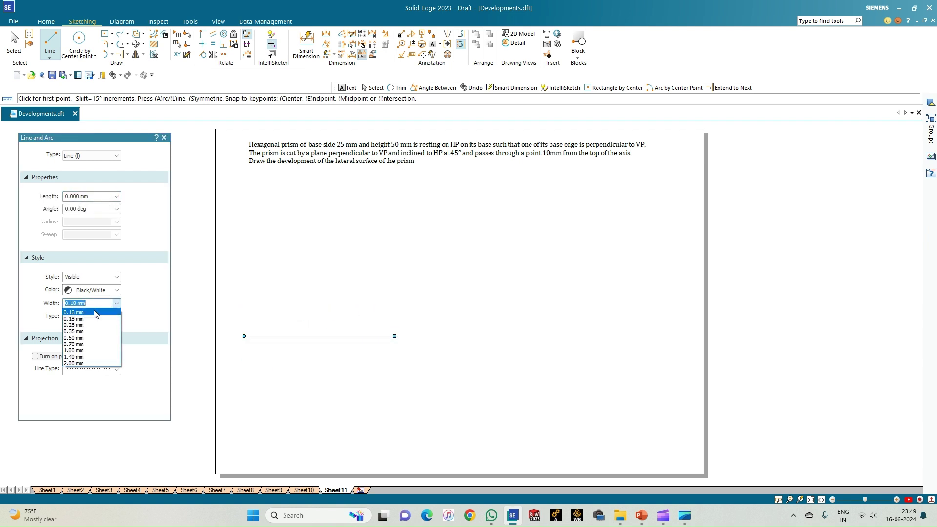
click(95, 313)
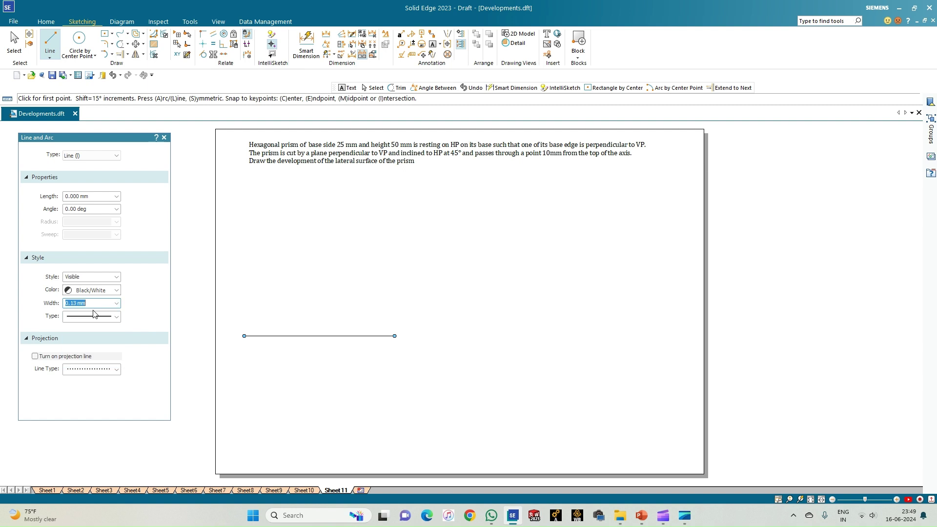
click(287, 415)
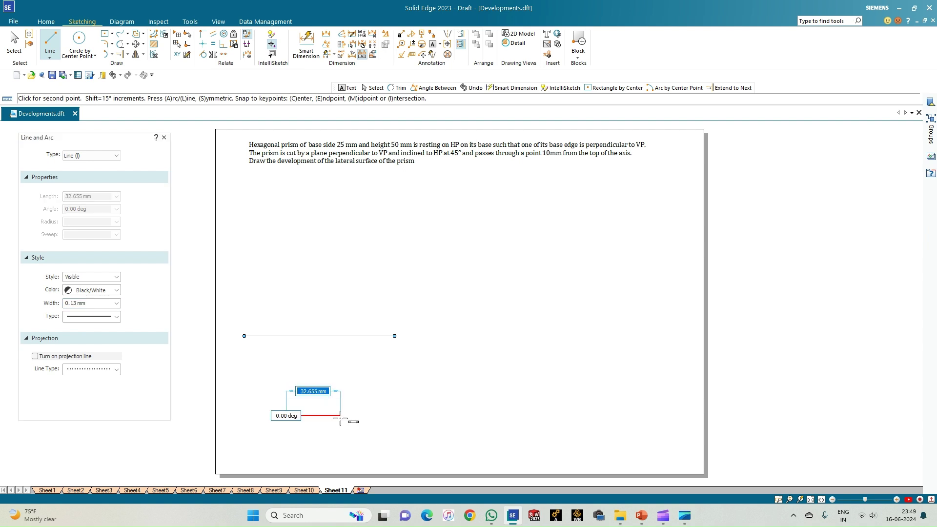
text(25)
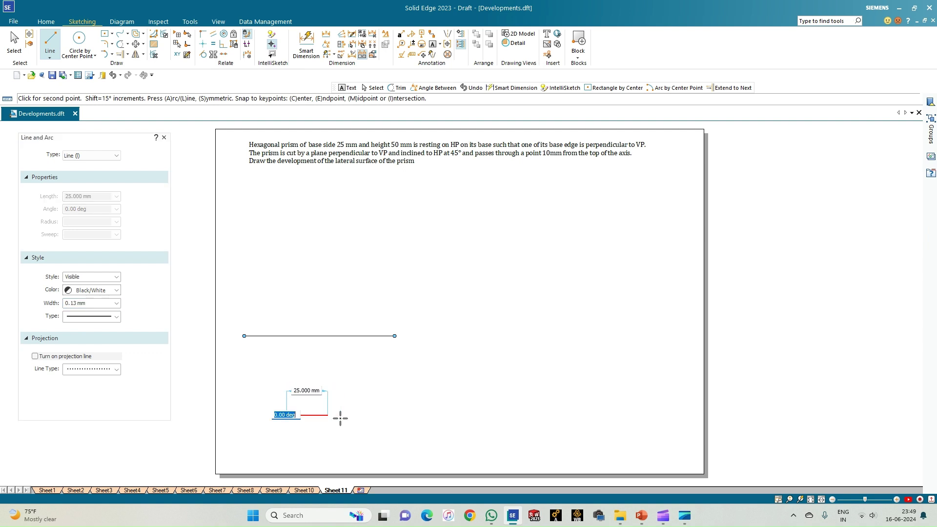
key(Return)
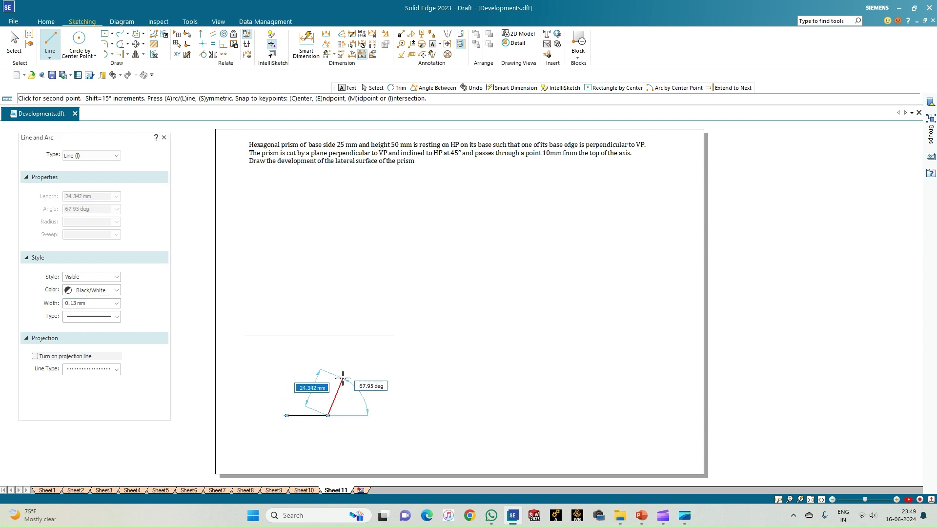
- Continue the hexagon from the base side's right end with two 25 mm sides at 60 and 120 degrees
text(25)
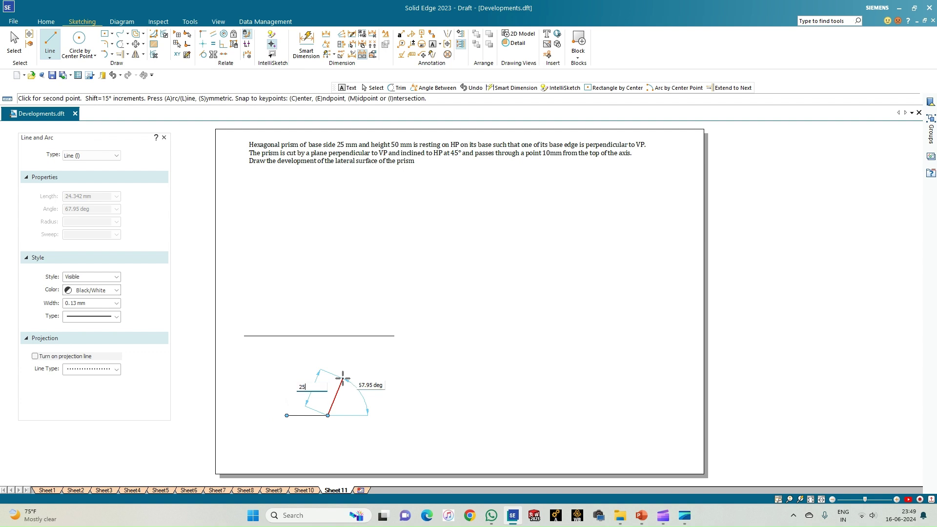
key(Tab)
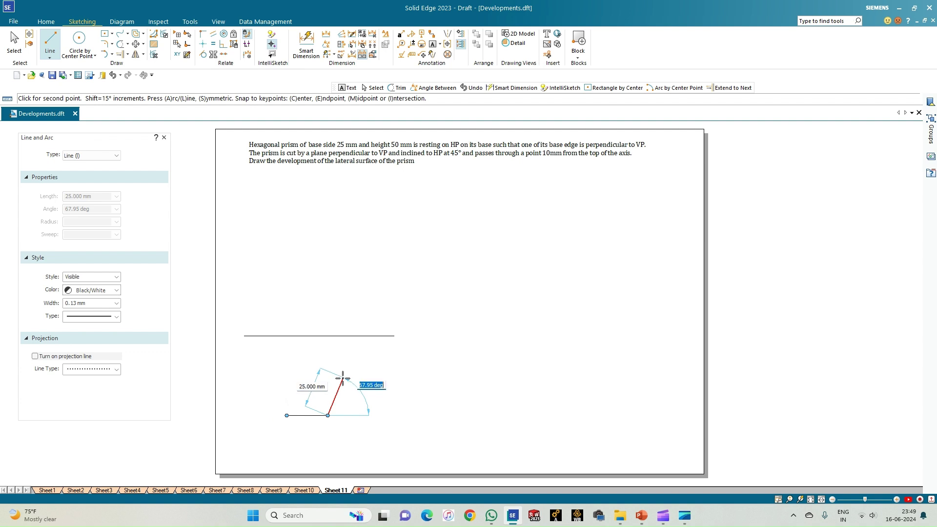
text(60)
key(Return)
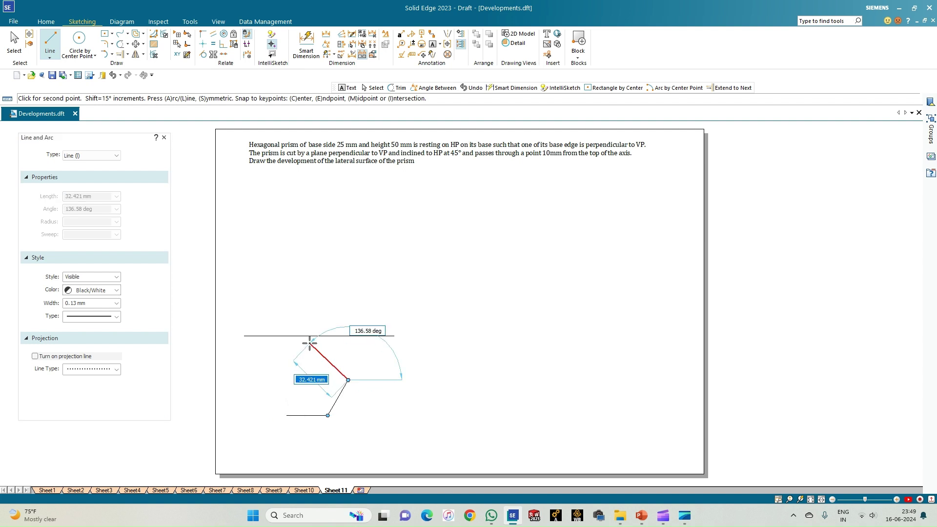
text(25)
key(Tab)
text(60)
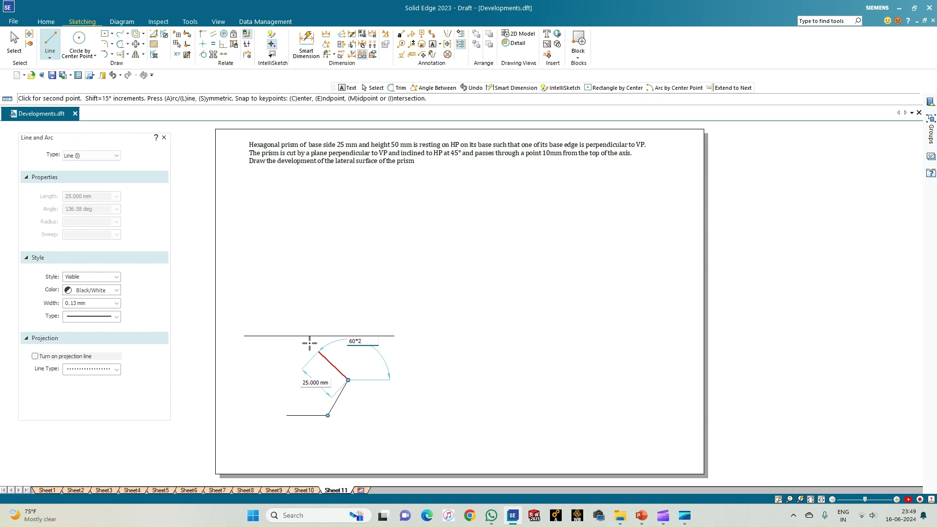
key(Return)
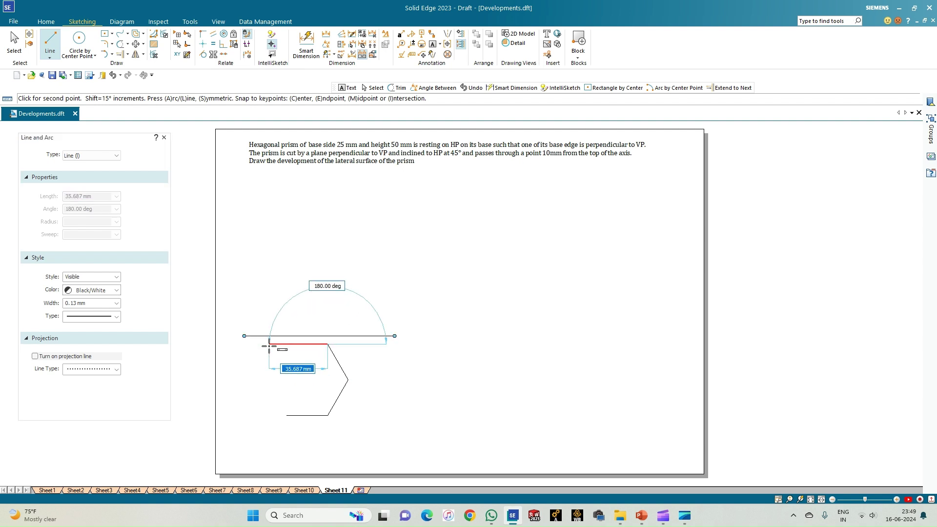
- Add the hexagon's next two 25 mm sides at 180 and 240 degrees
text(25)
key(Tab)
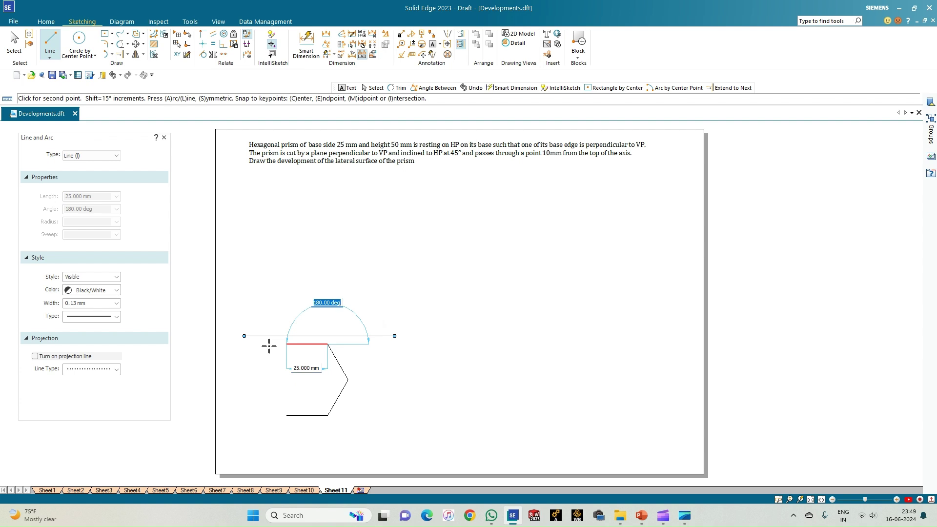
text(60)
key(Return)
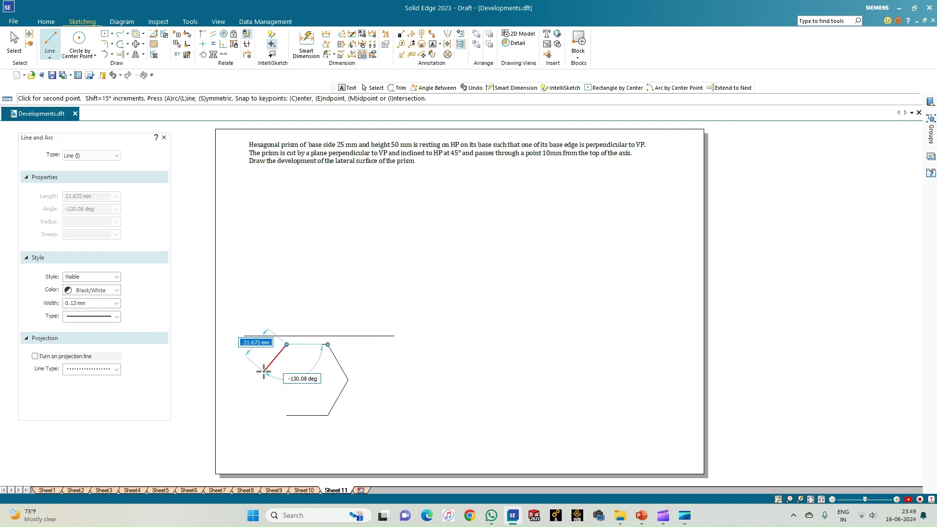
text(25)
key(Tab)
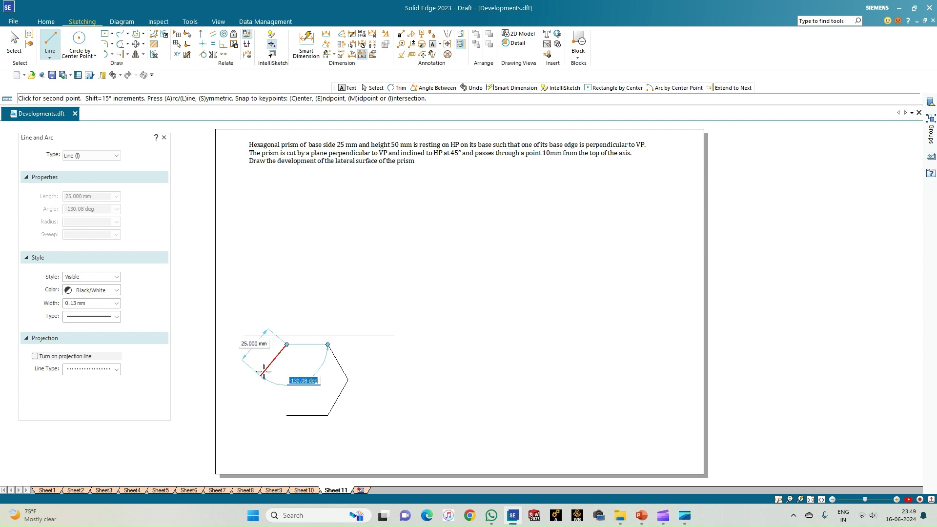
text(60*4)
key(Return)
- Close the hexagon with a final 25 mm side at 300 degrees
text(25)
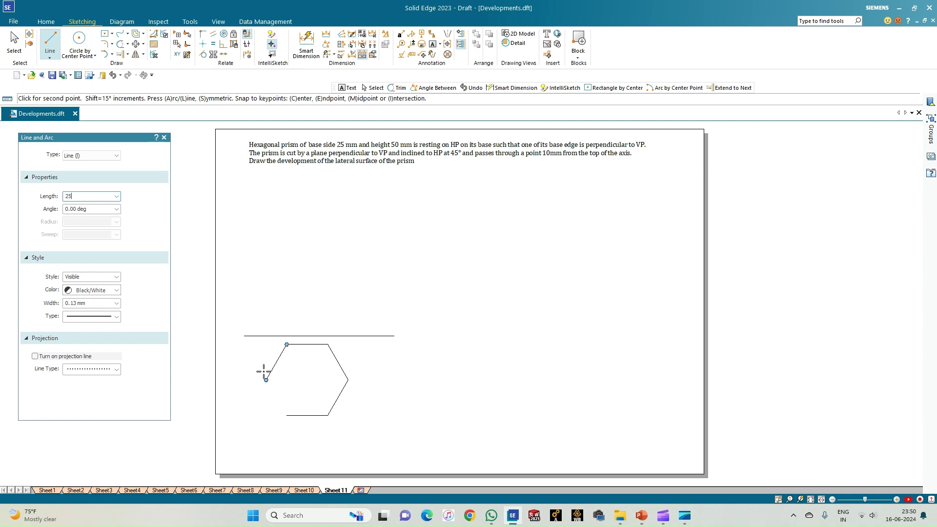
key(Tab)
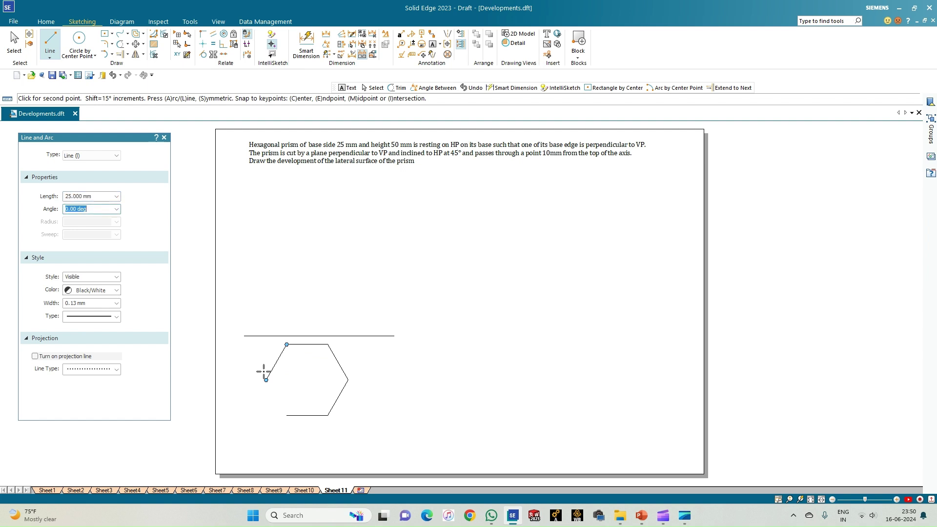
text(60)
text(5)
key(Return)
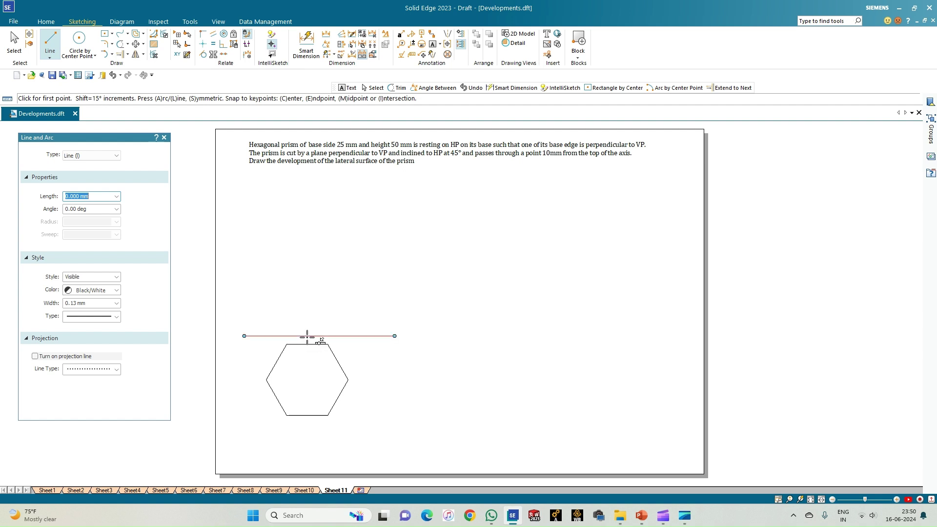
- Rotate the whole hexagon a quarter turn clockwise about its left vertex so that two sides are vertical
click(9, 28)
click(10, 28)
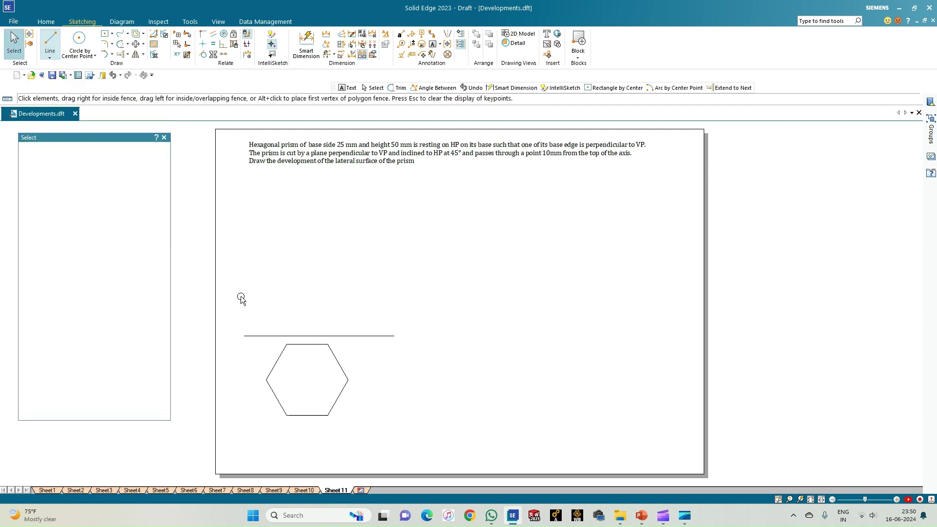
drag(394, 432, 247, 339)
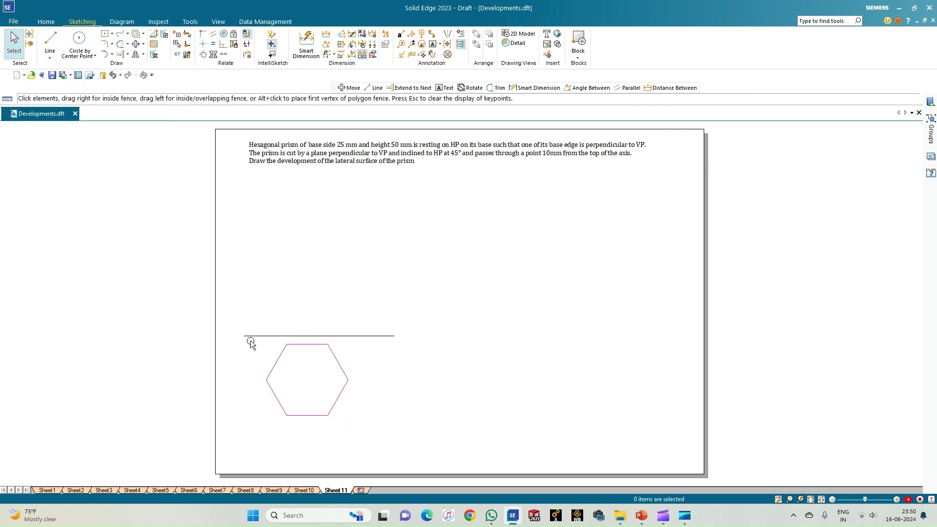
click(143, 44)
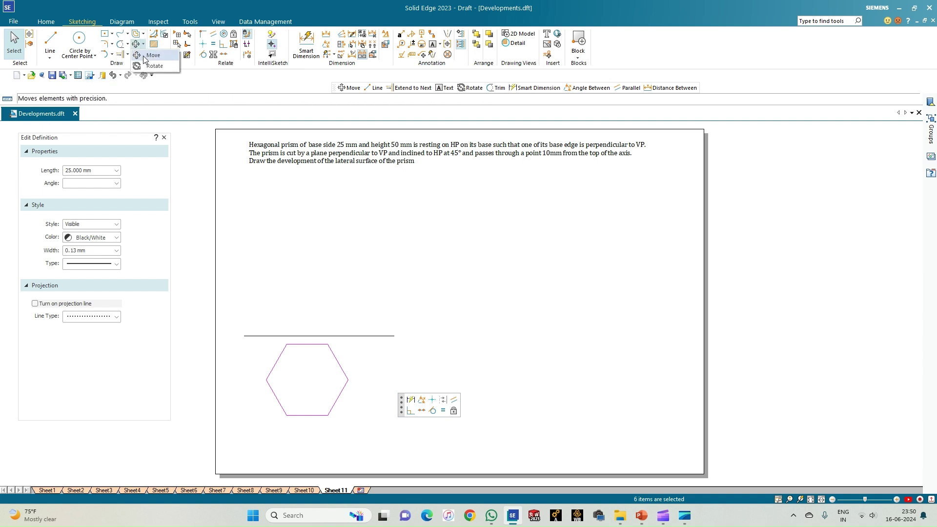
click(154, 63)
click(266, 380)
click(348, 380)
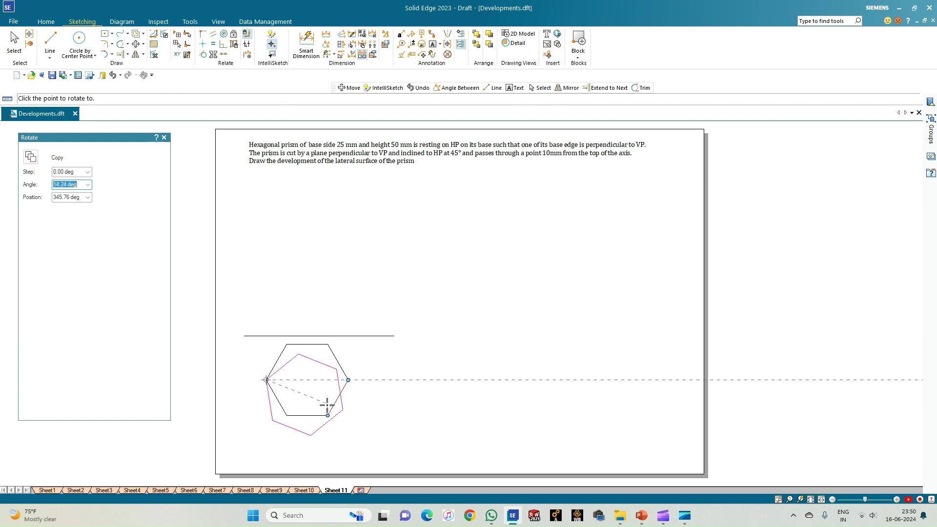
click(267, 416)
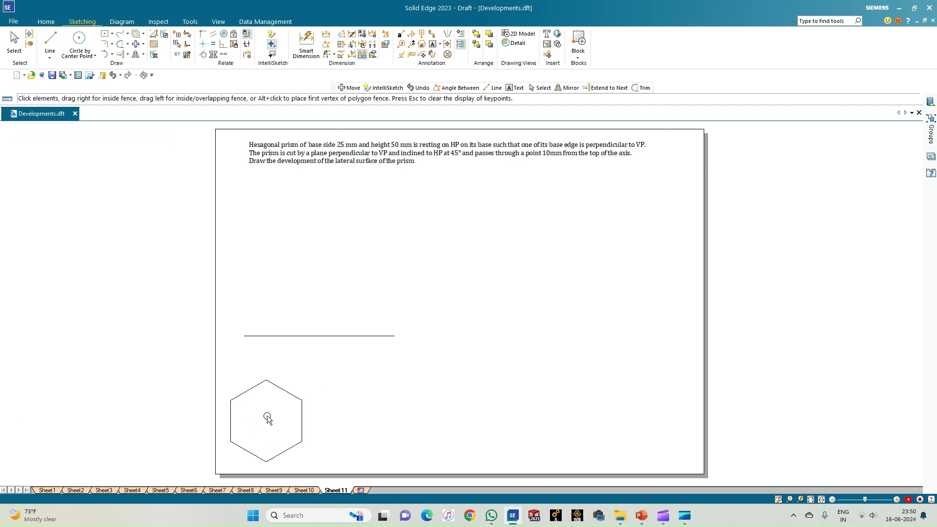
- Move the hexagon by its top vertex to just below the middle of the reference line and deselect it
click(136, 44)
click(266, 380)
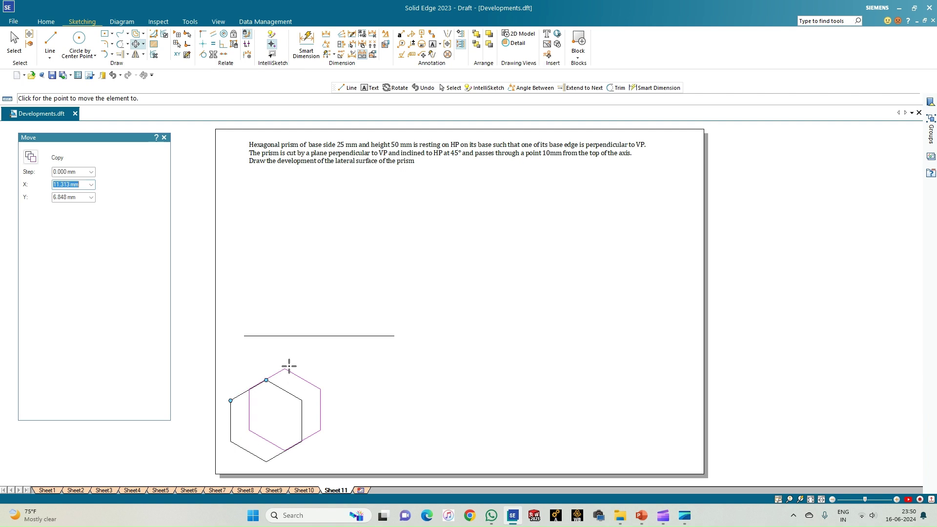
click(311, 351)
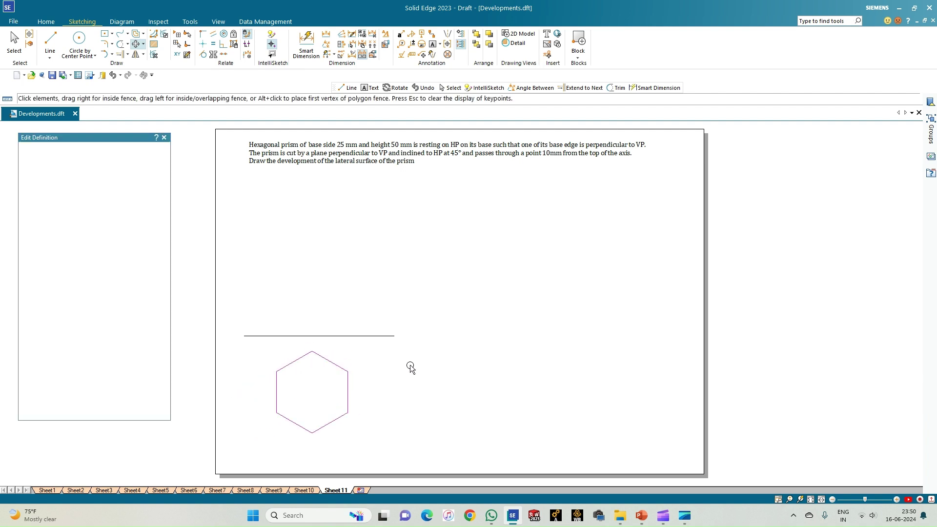
key(Escape)
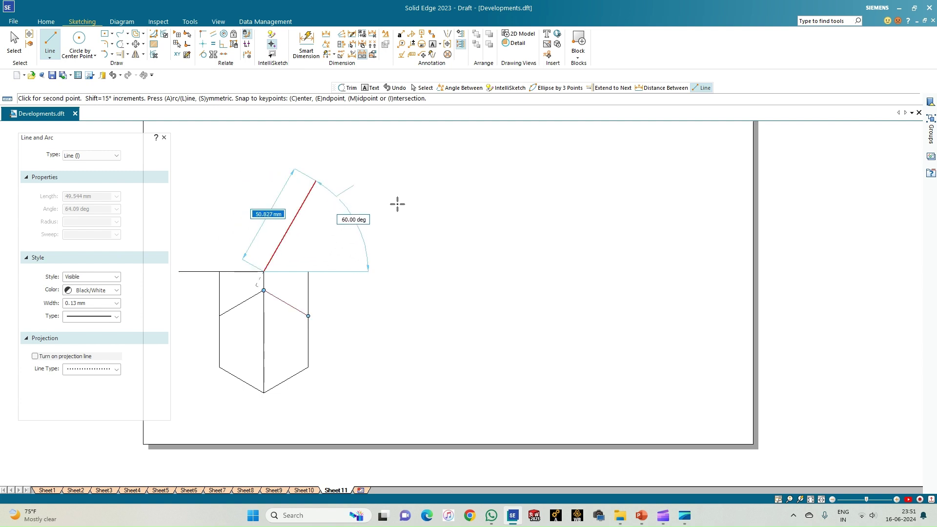
- Draw a 50 mm vertical line upward from the reference line, in line with the hexagon's top vertex
scroll(791, 485, down, 1)
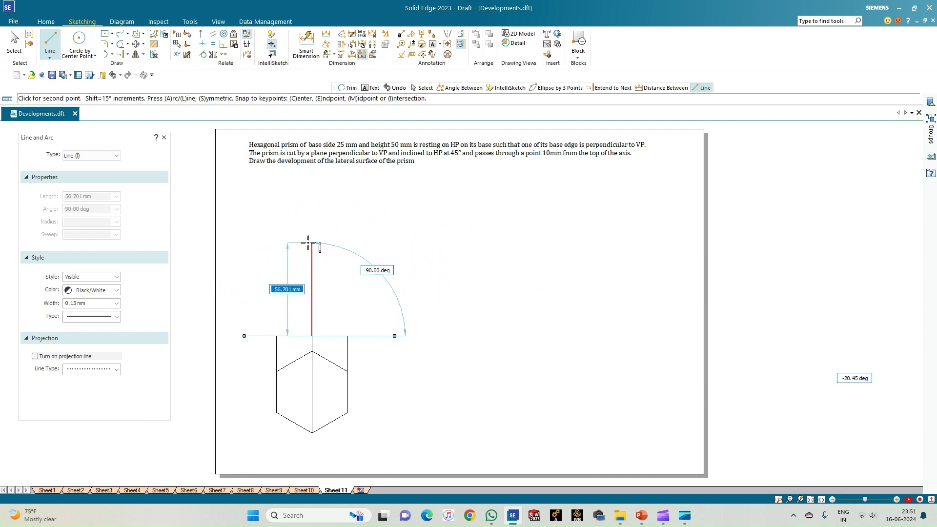
text(50)
key(Tab)
key(Return)
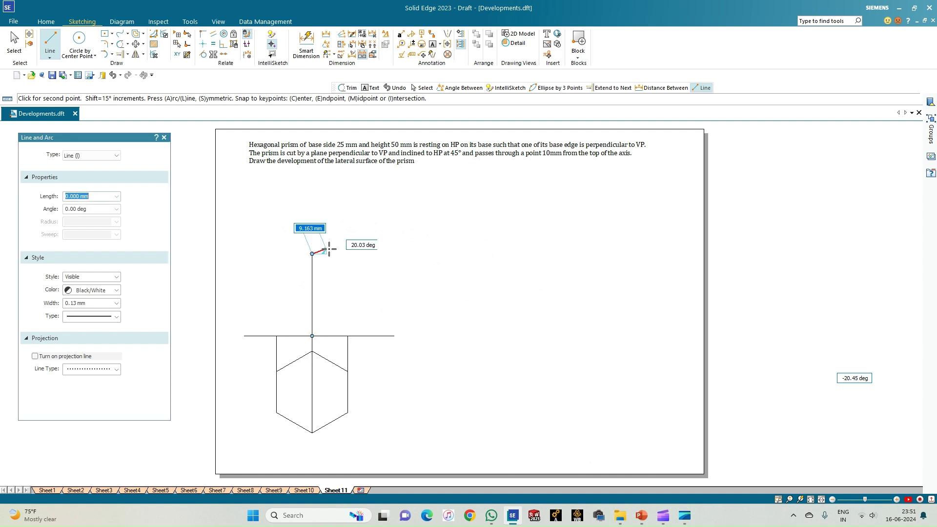
- Draw the front view's top edge and both vertical side edges down to the reference line, aligned with the hexagon's vertical sides
click(347, 254)
click(348, 336)
right_click(367, 328)
click(312, 253)
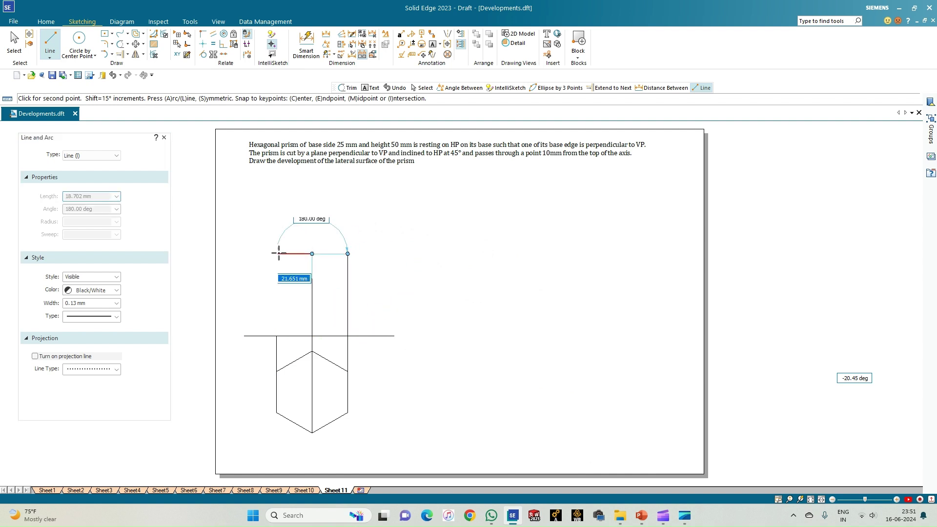
click(277, 254)
click(277, 336)
right_click(254, 318)
- Move the a(a1) label outward to sit beside the hexagon's upper-left vertex and deselect it
scroll(271, 351, up, 2)
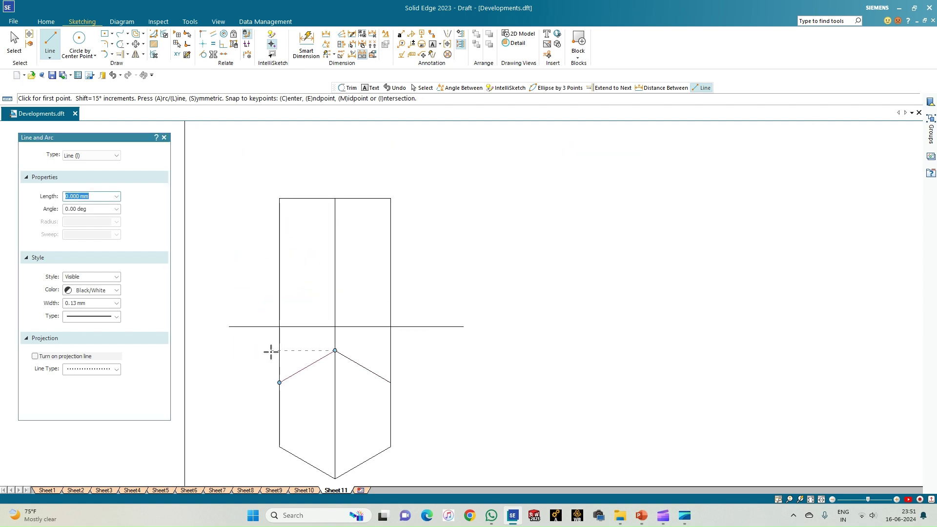
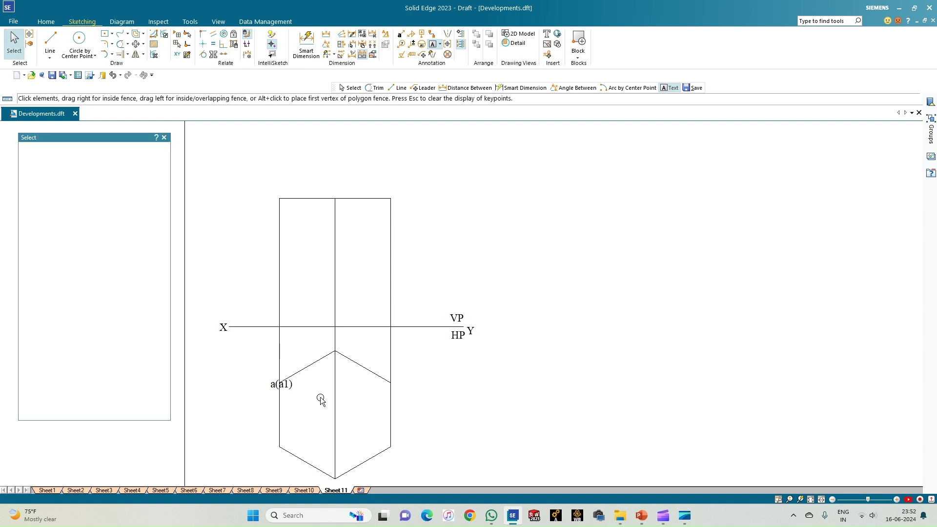
click(273, 381)
drag(273, 379, 258, 377)
click(476, 395)
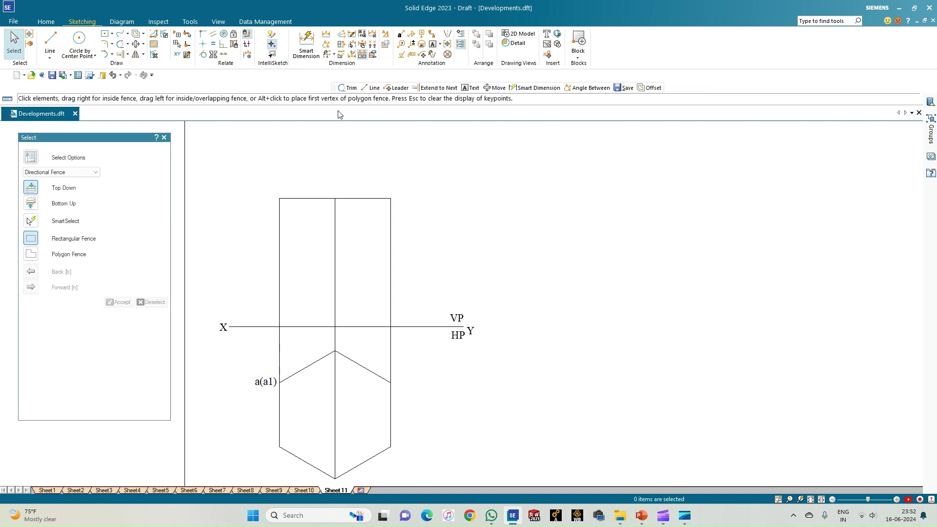
- Label the hexagon's remaining vertices b(b1), c(c1), d(d1), e(e1) and f(f1), going around from the lower-left vertex
click(433, 44)
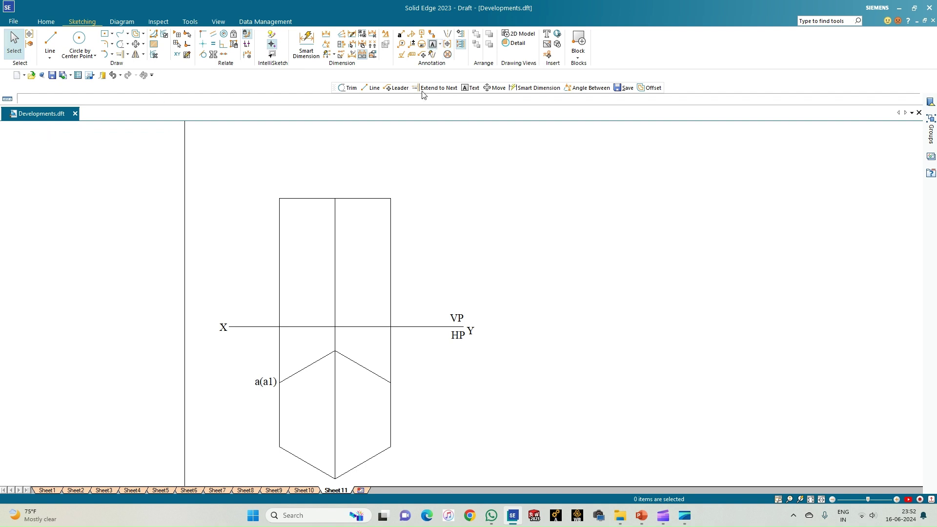
click(261, 437)
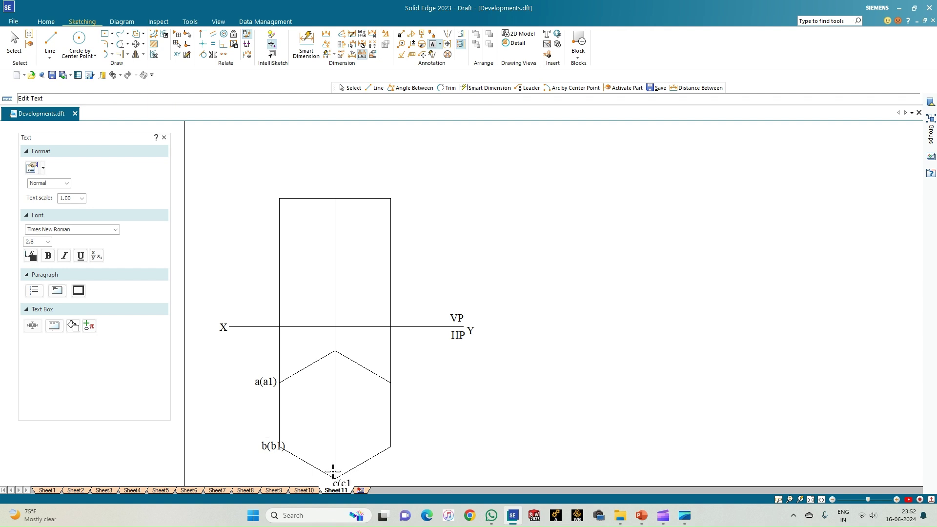
click(392, 446)
text(d(d1))
click(392, 380)
text(e(e1))
click(339, 340)
text(f(f1))
- Draw the hexagon's diagonal from vertex a to vertex d and label the centre o(o1)
click(52, 51)
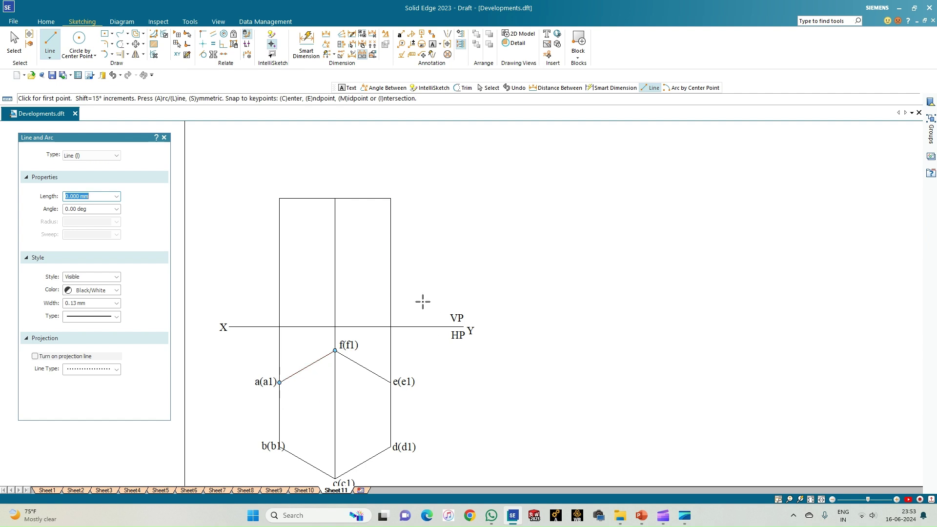
click(280, 382)
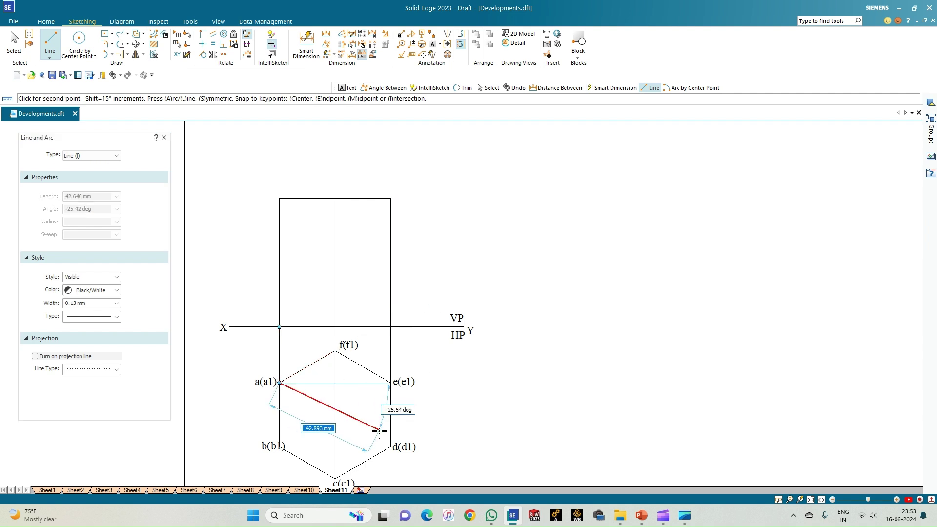
click(392, 448)
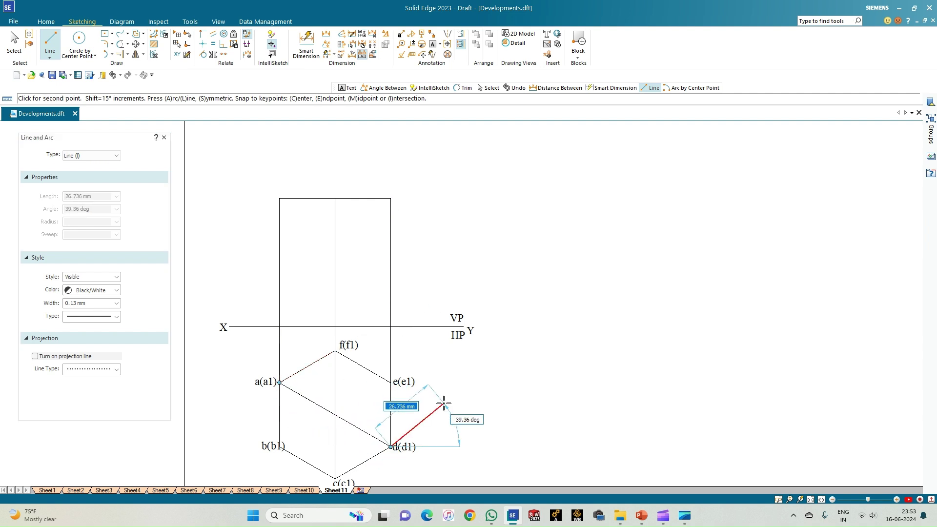
click(432, 44)
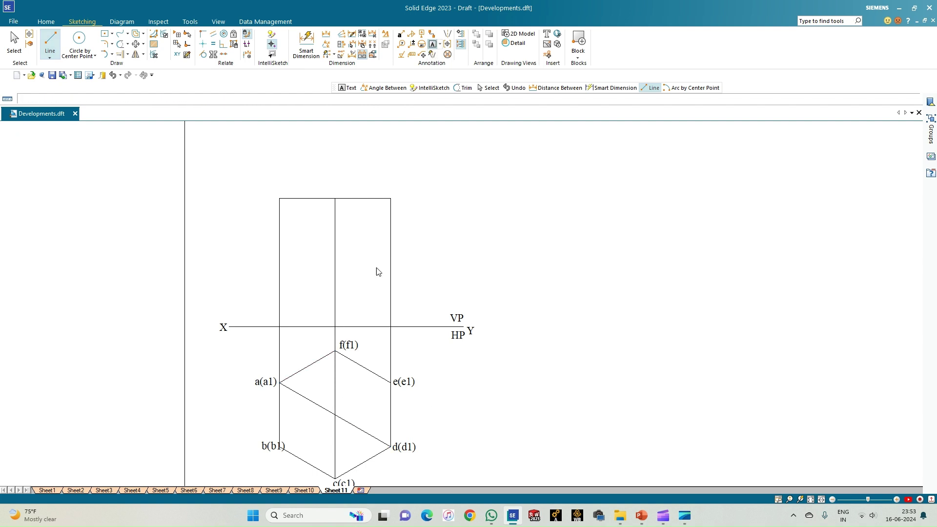
click(338, 401)
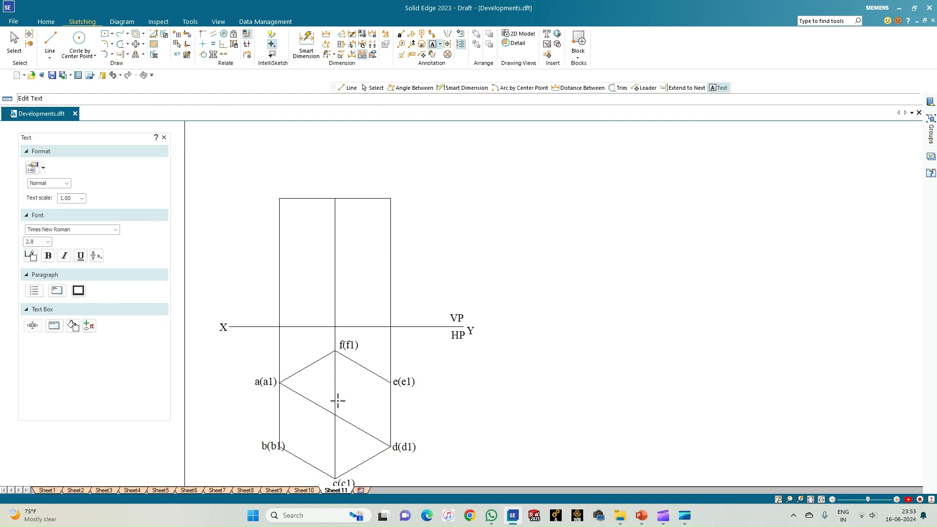
text(o(o1)
- Label the front view's right edge d1'(e1') at the reference line and d'(e') at its upper end
click(393, 309)
key(BackSpace)
text(e1'))
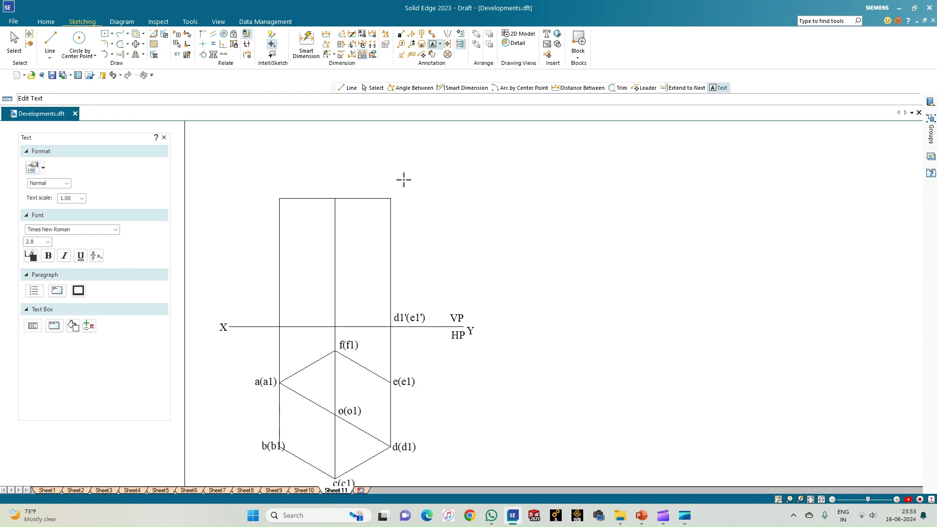
click(391, 188)
text(d'(e'))
- Label the front view's middle edge c1'(f1') at the reference line and c'(f') at its upper end
click(338, 313)
text(c1'(f1'))
click(336, 182)
click(335, 179)
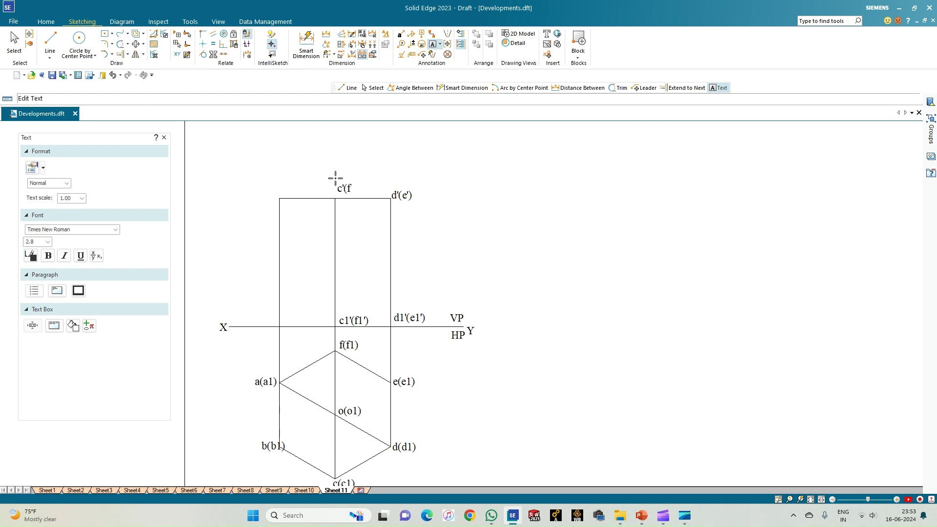
- Label the front view's left edge b1'(a1') at the base and b'(a') above, and the axis ends o1' and o'
click(261, 308)
click(261, 308)
text(b1'(a1'))
click(274, 179)
text(b'(aa)
key(BackSpace)
key(BackSpace)
key(BackSpace)
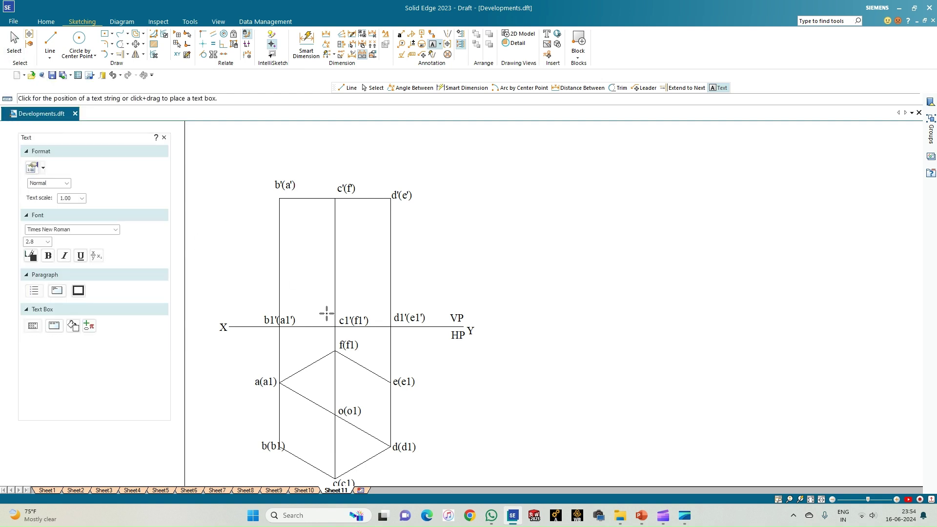
text(o)
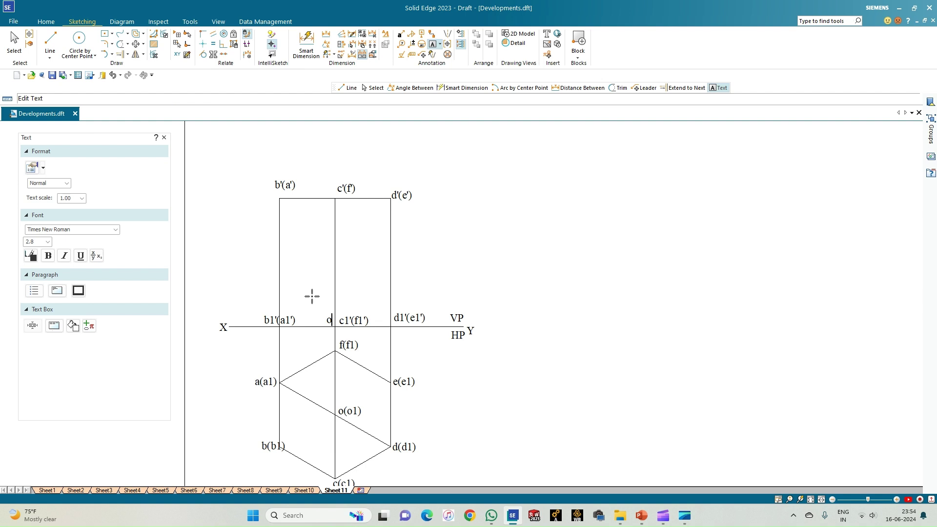
text(1')
- Move the labels o1', o', b'(a') and b1'(a1') leftward, clear of the neighbouring labels and edges, and deselect them
click(14, 43)
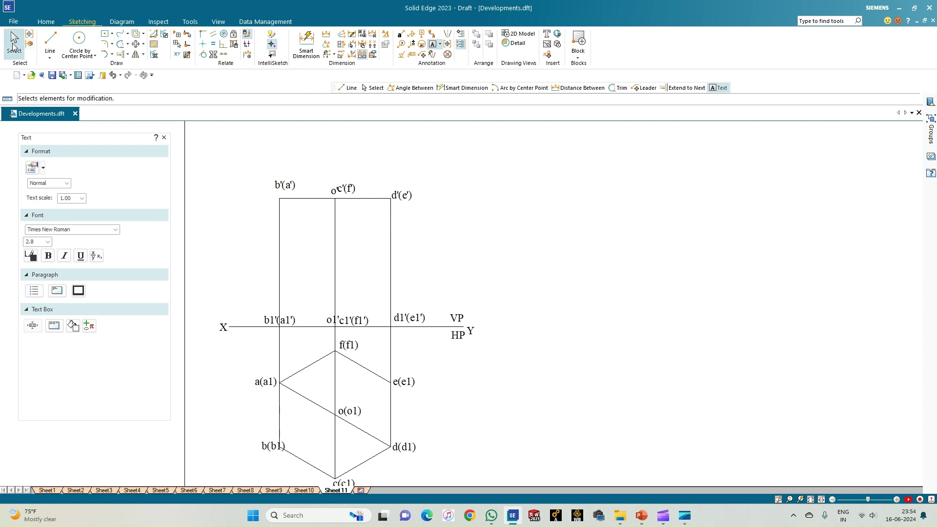
click(326, 313)
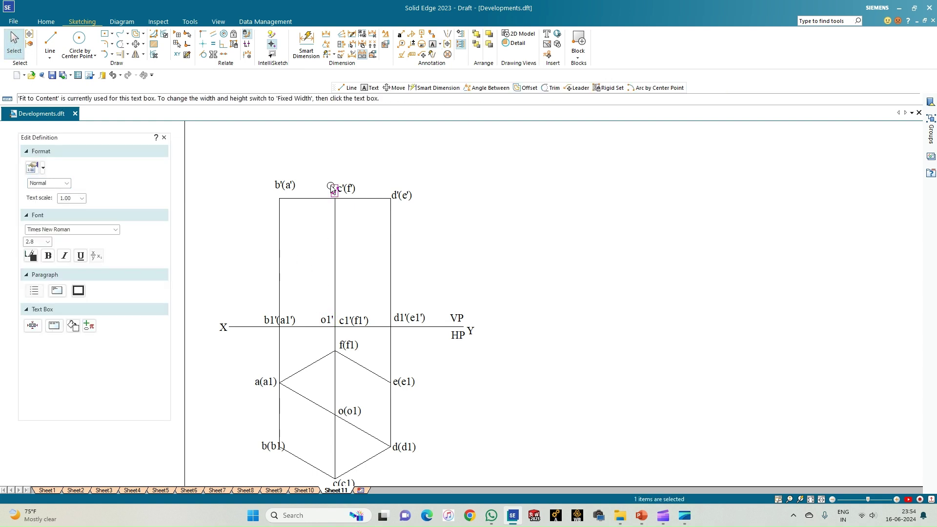
drag(333, 190, 275, 183)
key(Escape)
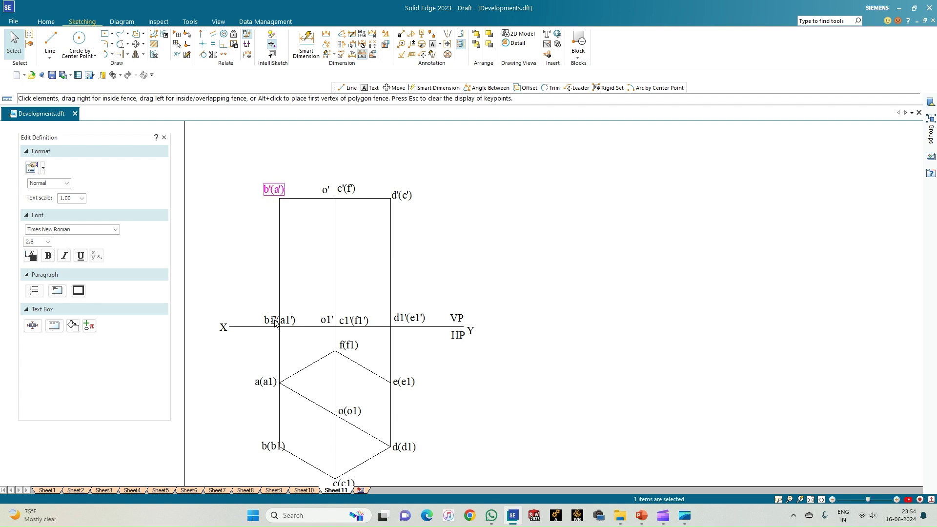
drag(275, 322, 247, 311)
key(Escape)
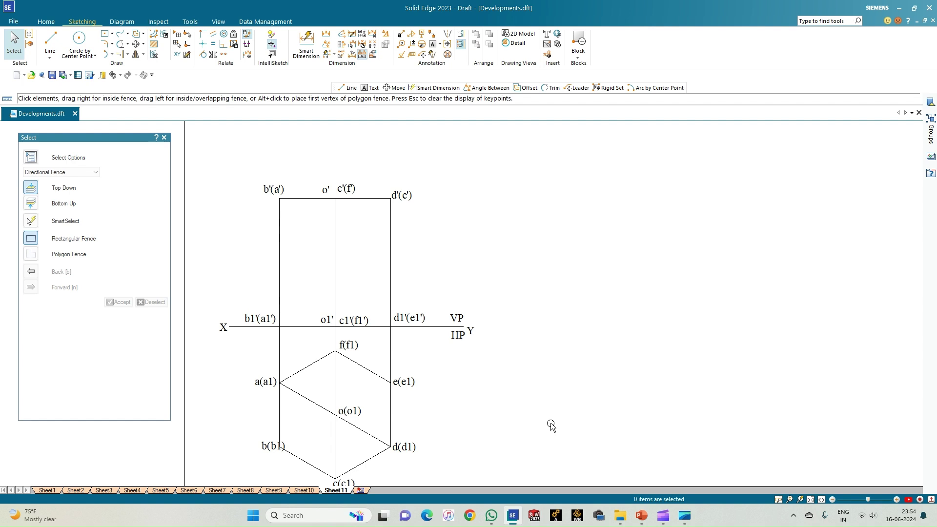
- Dimension the hexagon's left side and the front view's full height, placing both dimensions left of the views
click(306, 43)
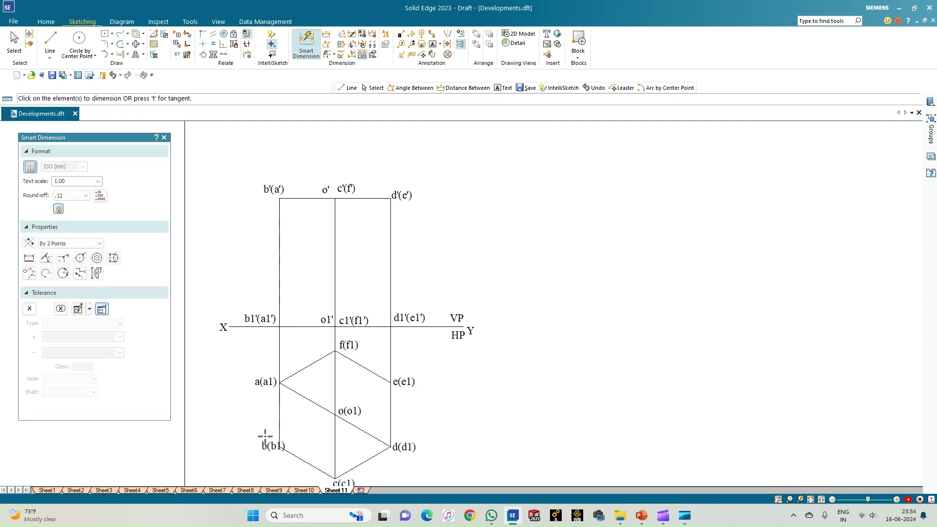
click(280, 427)
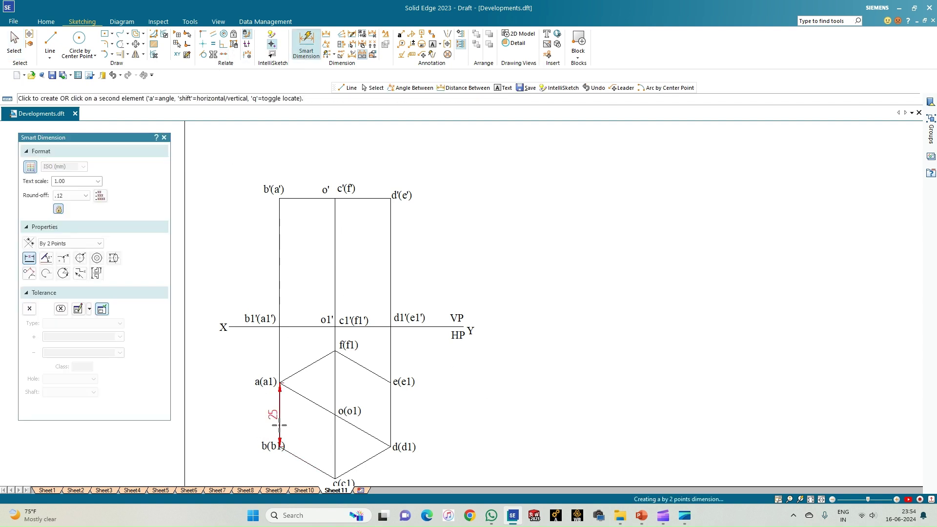
click(232, 415)
key(Return)
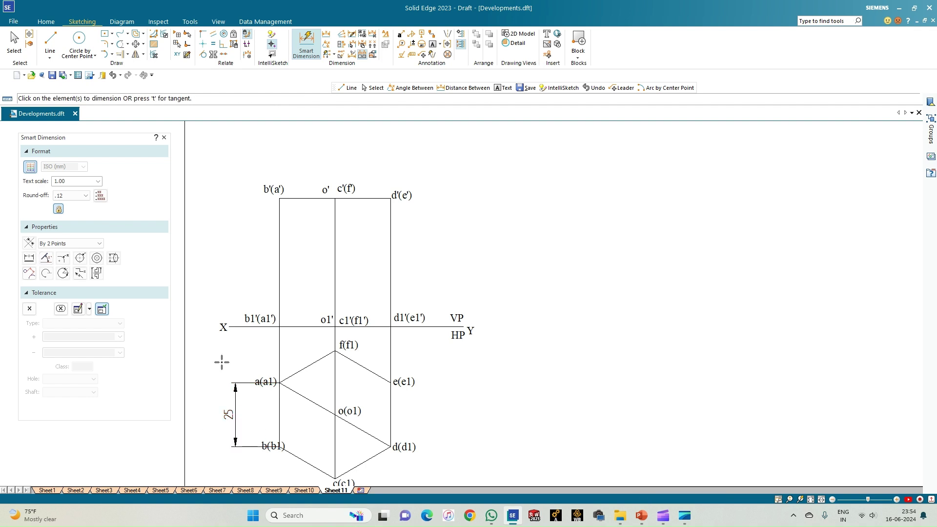
click(280, 259)
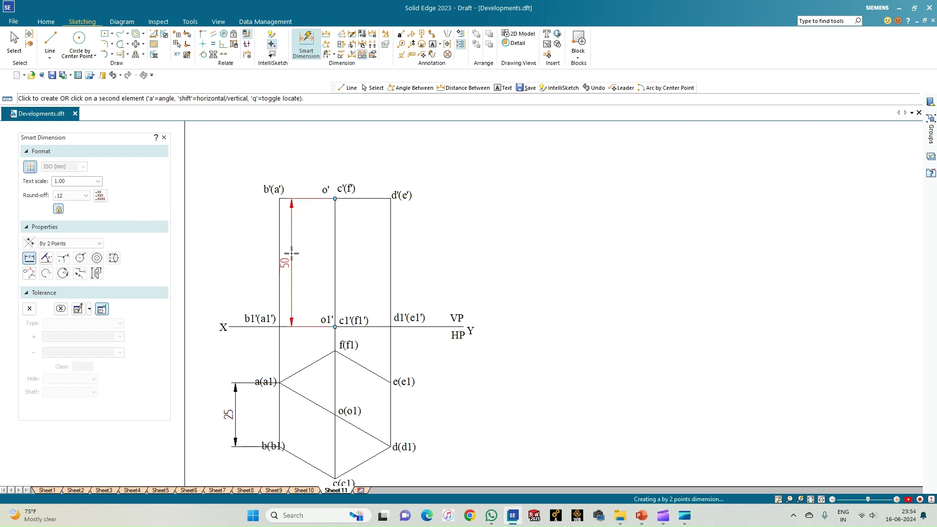
click(233, 254)
key(Return)
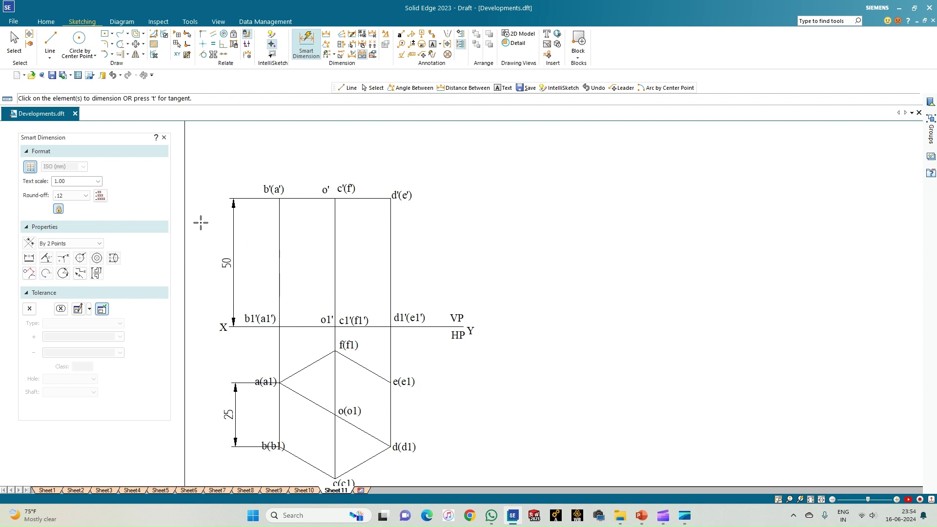
- Draw a 10 mm vertical line down the axis from o' at the front view's top edge
click(50, 41)
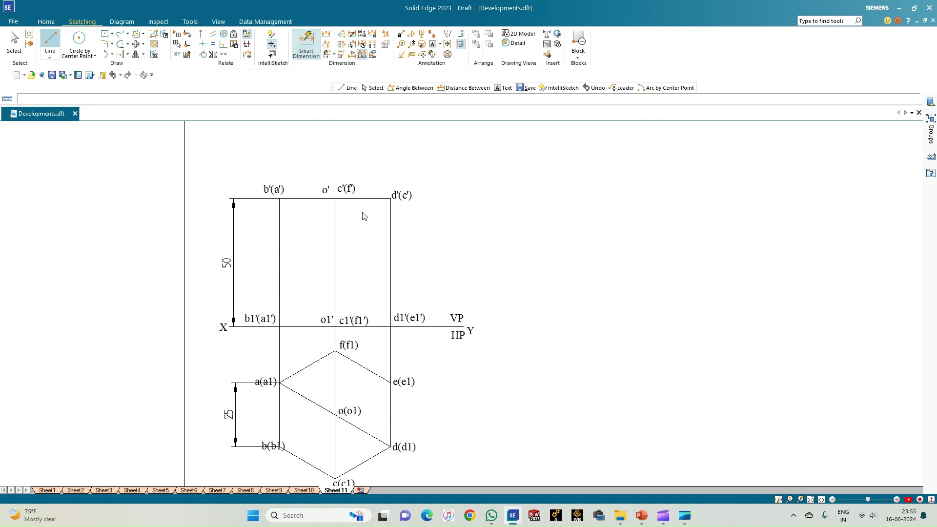
click(334, 198)
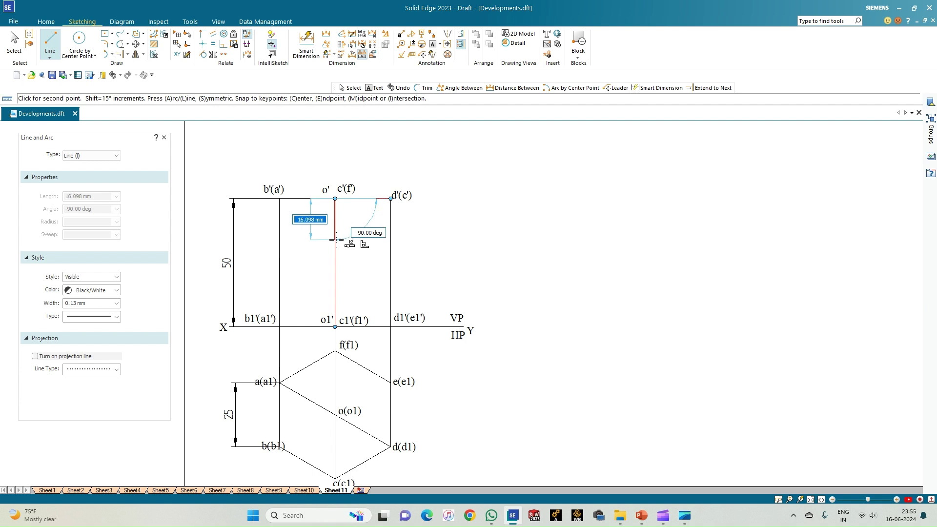
text(10)
key(Tab)
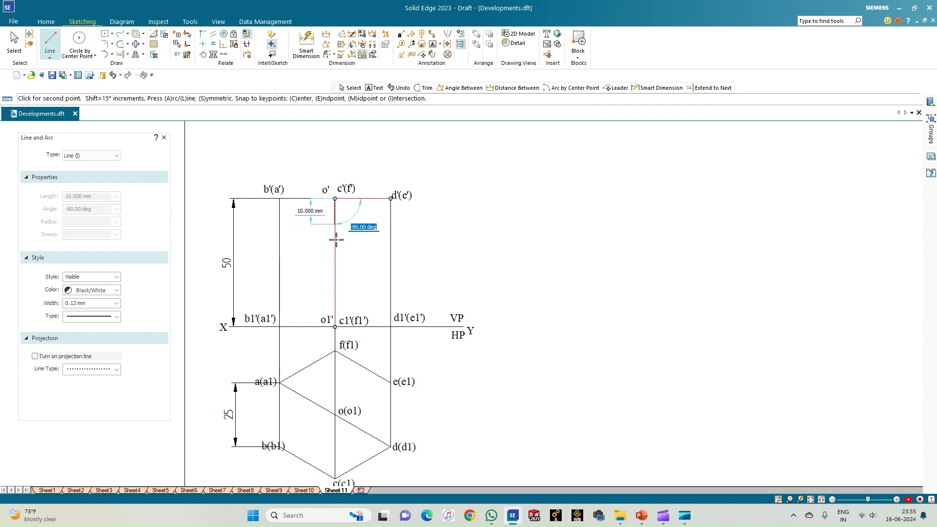
key(Return)
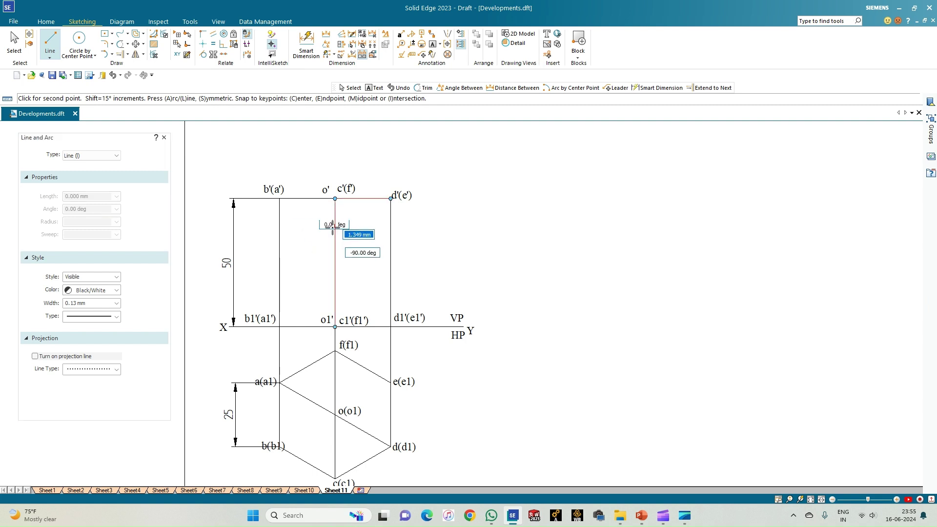
right_click(315, 239)
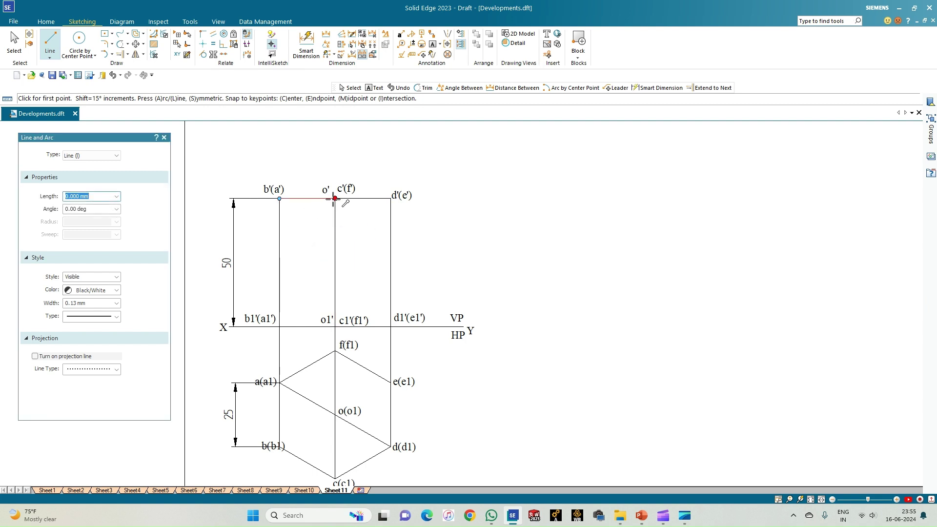
- Dimension the short axis line below o', placing the dimension between the front view and its height dimension
click(306, 43)
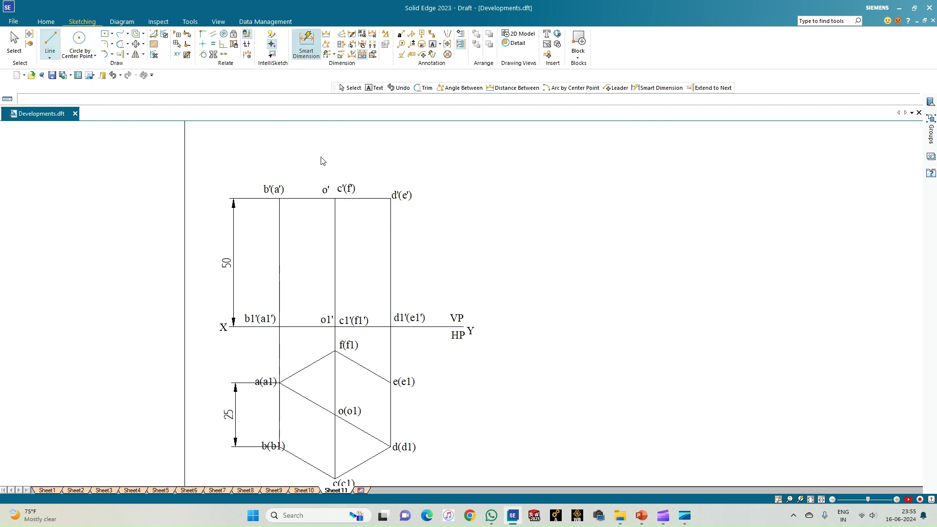
click(335, 213)
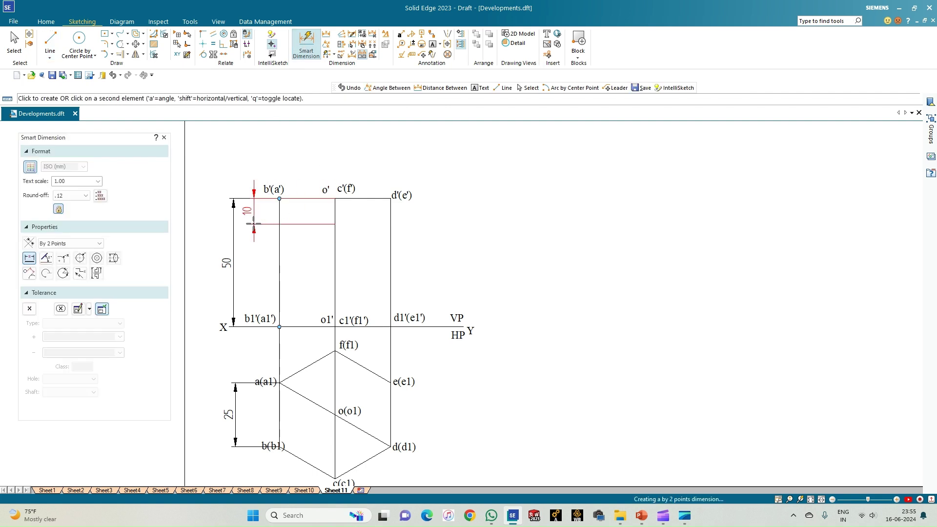
click(253, 224)
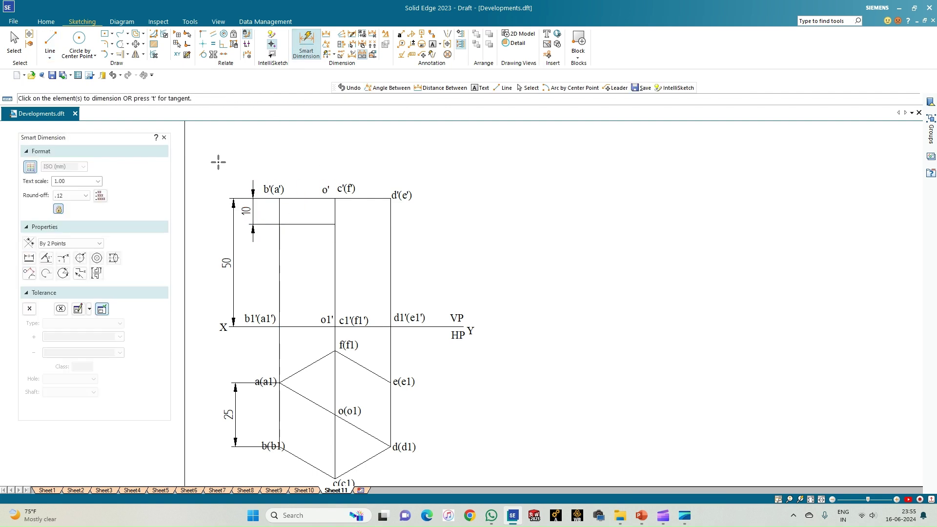
- Draw a 0.13 mm wide long-and-short-dash cutting line from the short axis line's lower end, sloping up rightward beyond the front view's top right corner
click(50, 40)
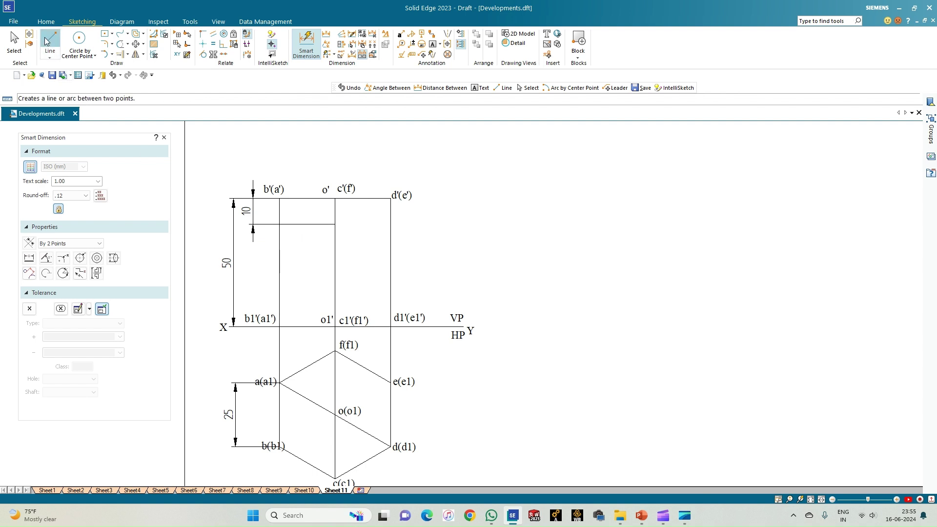
click(116, 303)
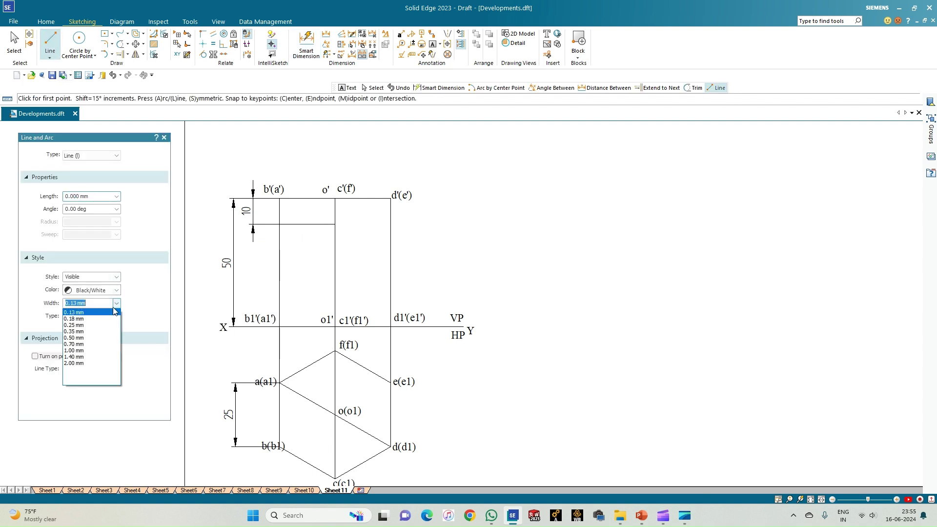
click(95, 313)
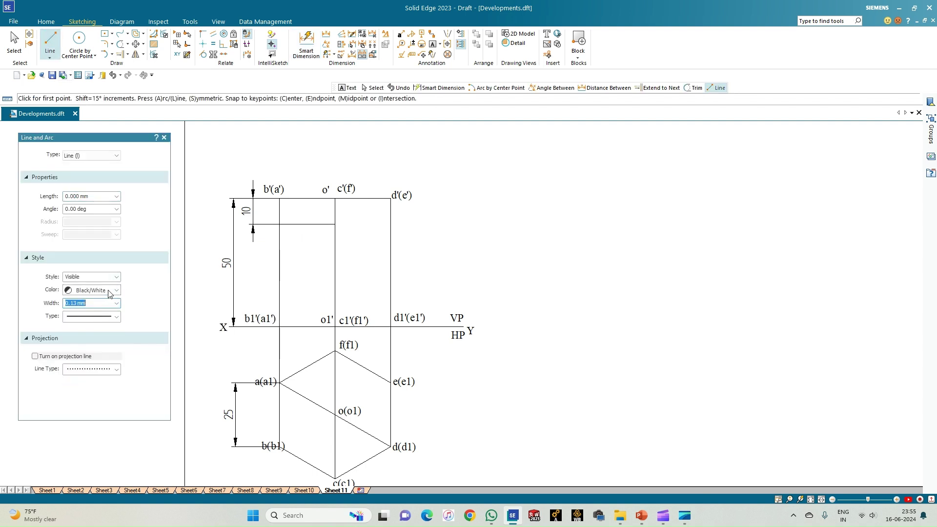
click(116, 317)
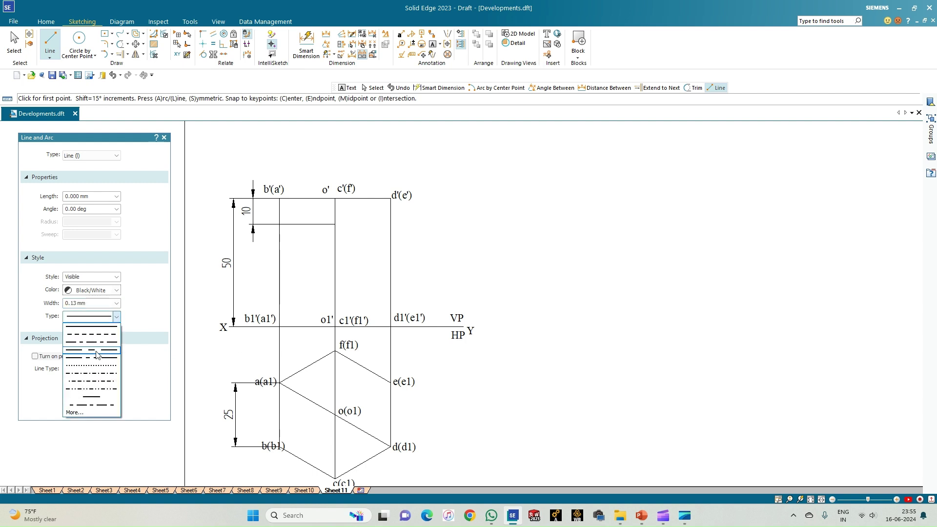
click(98, 351)
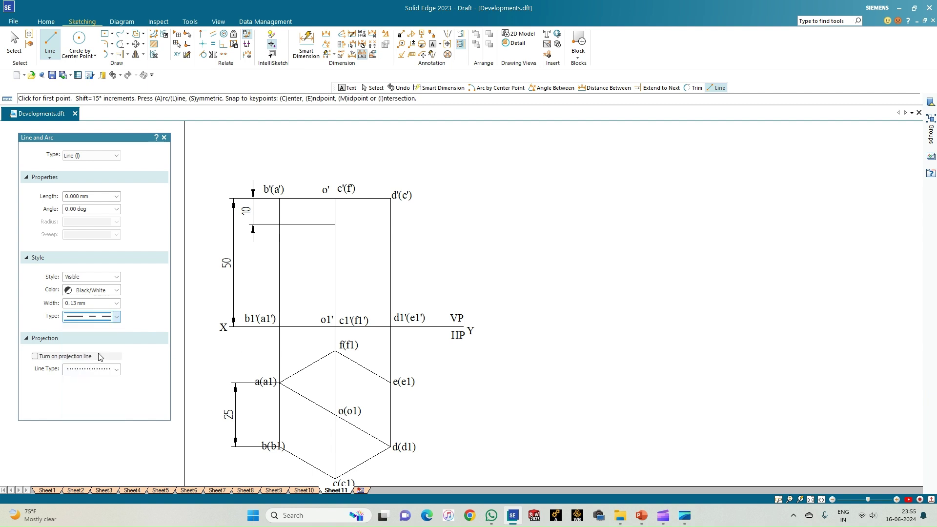
click(335, 224)
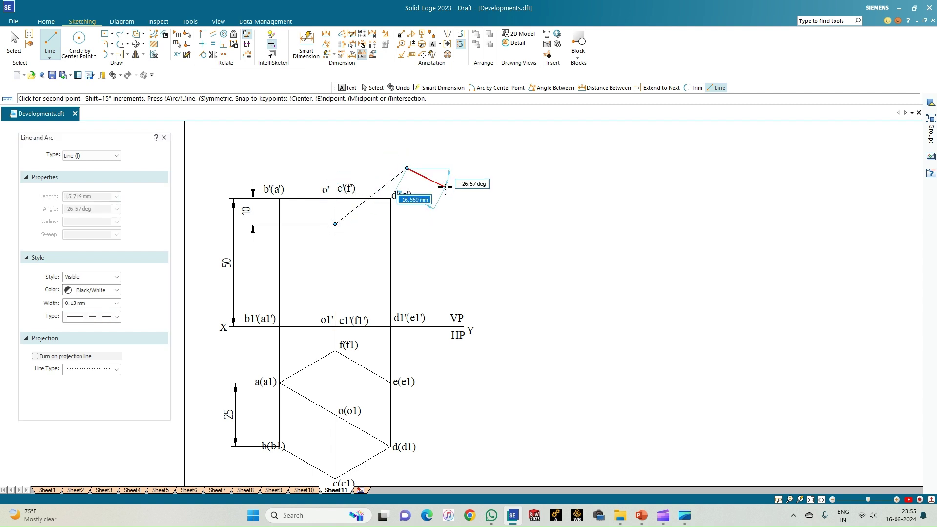
click(406, 169)
- Dimension the angle between the cutting line and the front view's top edge, left of the axis, and set it to 45°
click(326, 44)
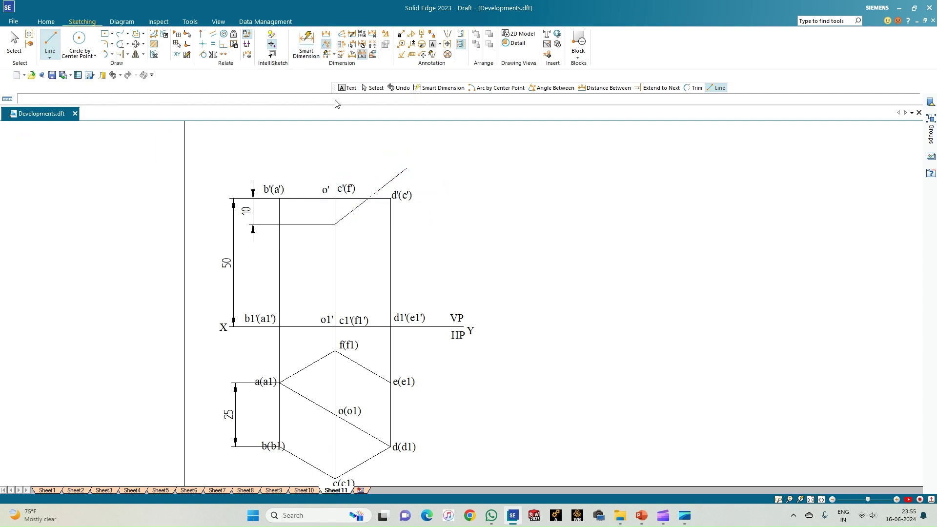
click(350, 212)
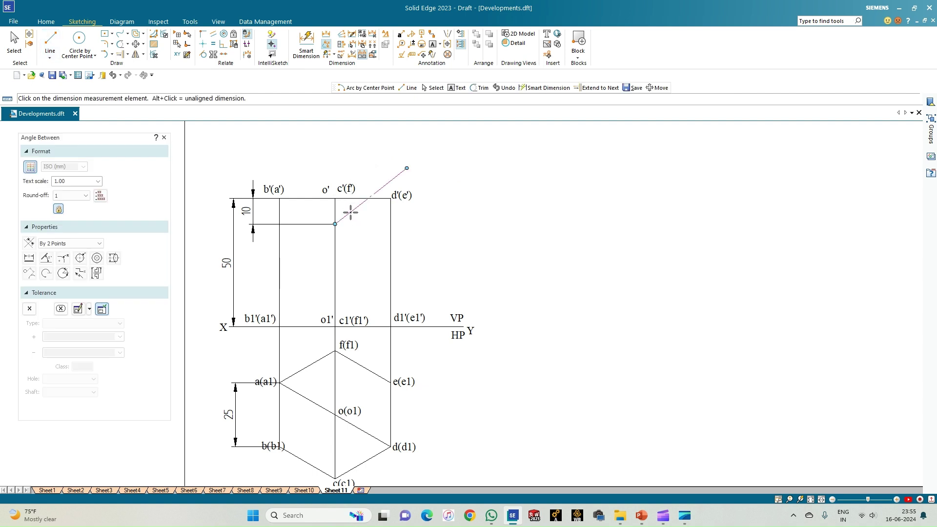
click(351, 198)
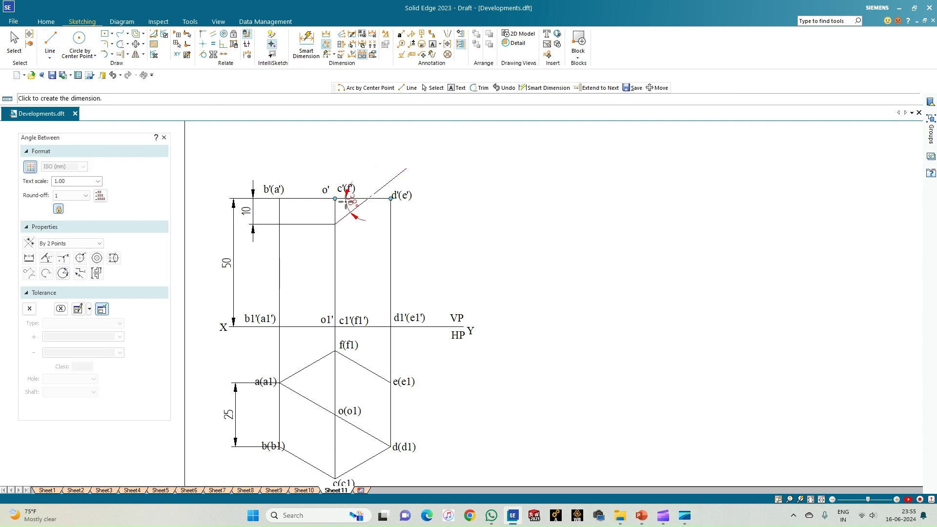
click(309, 237)
text(45)
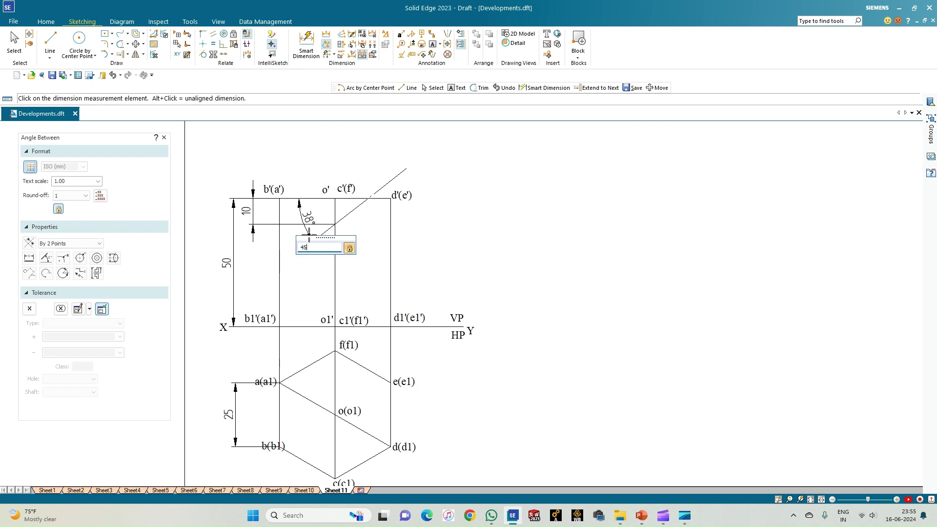
key(Return)
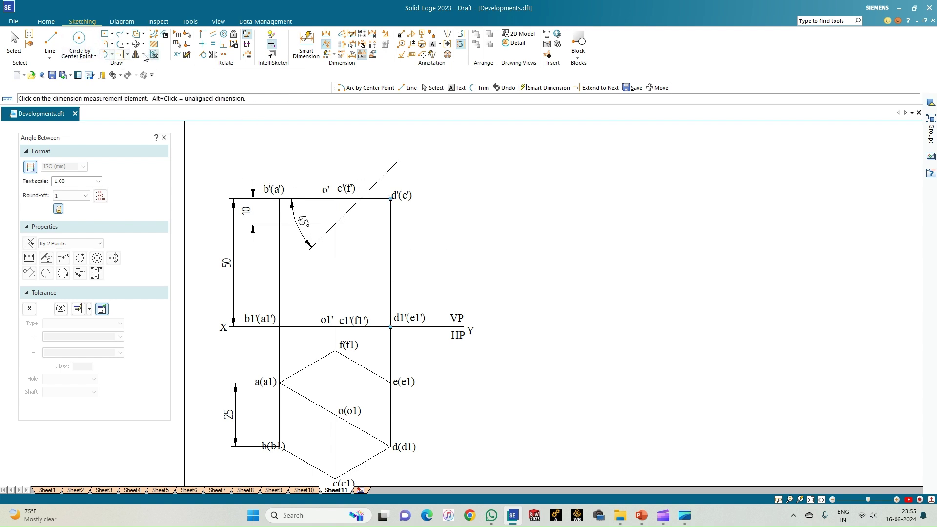
- Extend the cutting line down to the front view's left edge and trim its part above the top edge
click(120, 54)
click(337, 216)
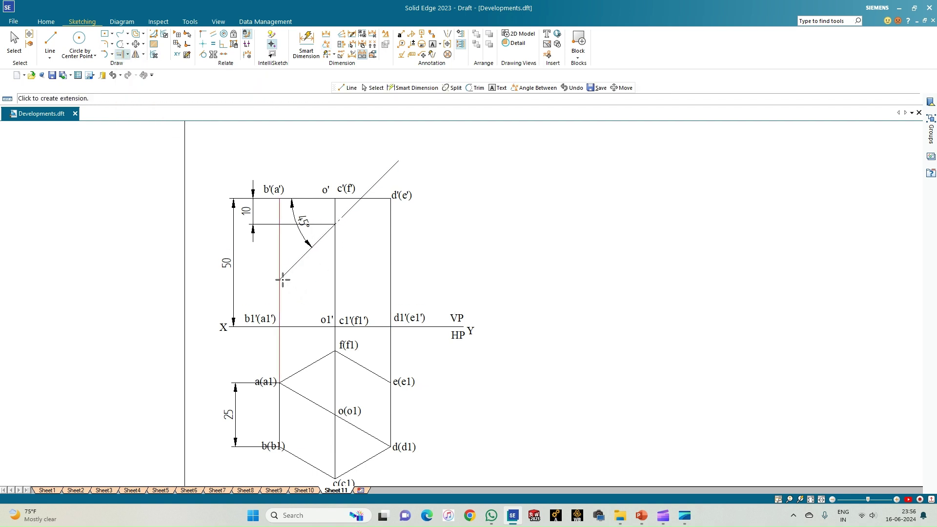
click(120, 44)
click(385, 175)
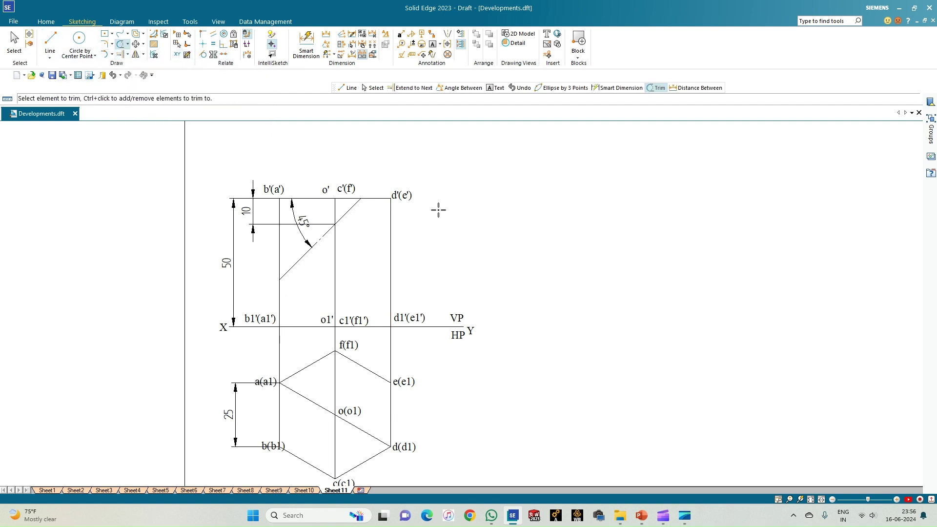
- Draw 0.50 mm solid lines from the cutting line's lower end down the left edge and along the base to d1'(e1')
scroll(374, 262, up, 3)
scroll(252, 248, down, 1)
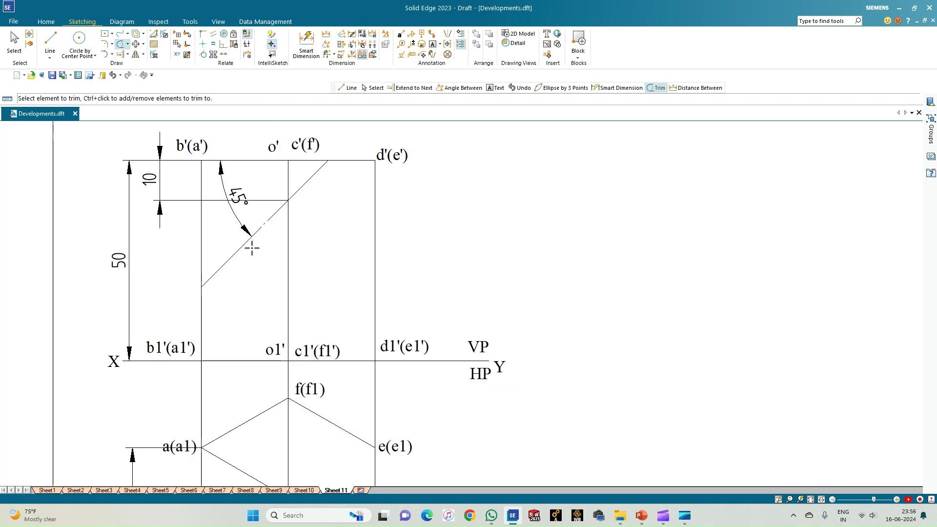
click(49, 39)
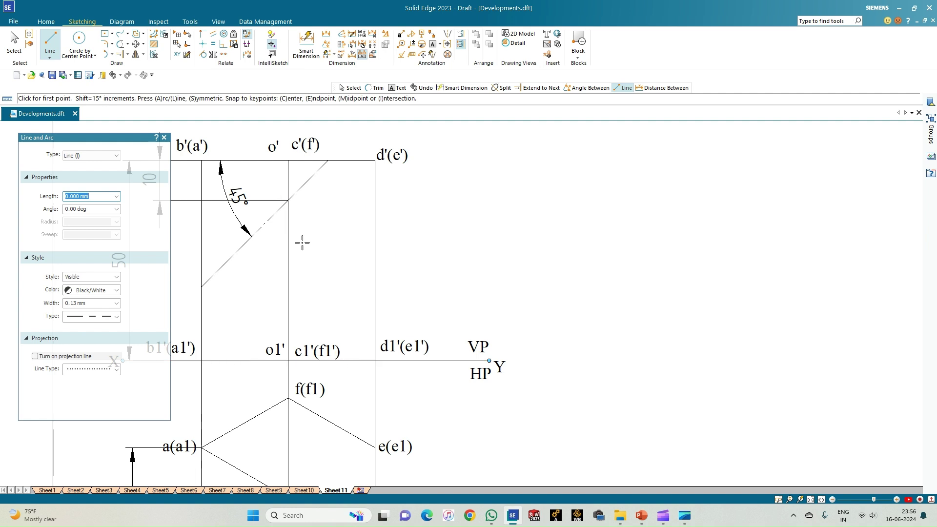
click(116, 303)
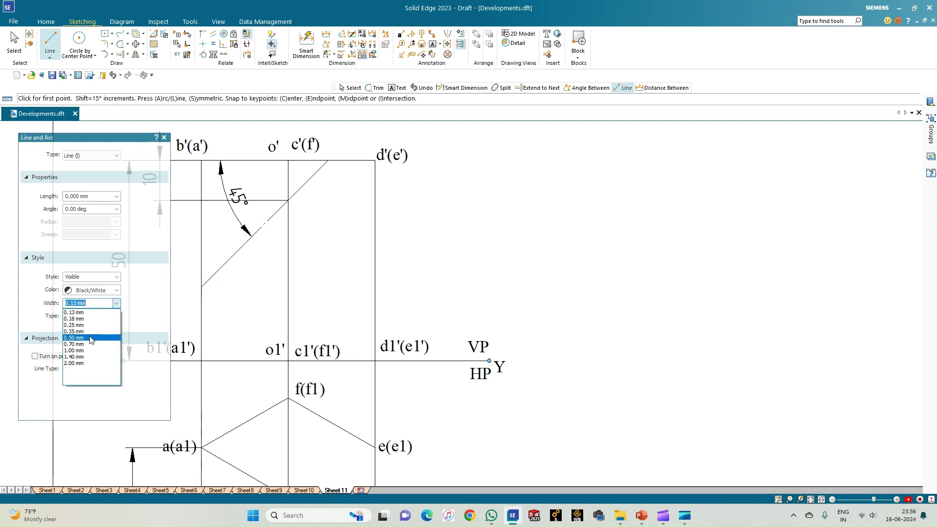
click(91, 338)
click(116, 316)
click(94, 328)
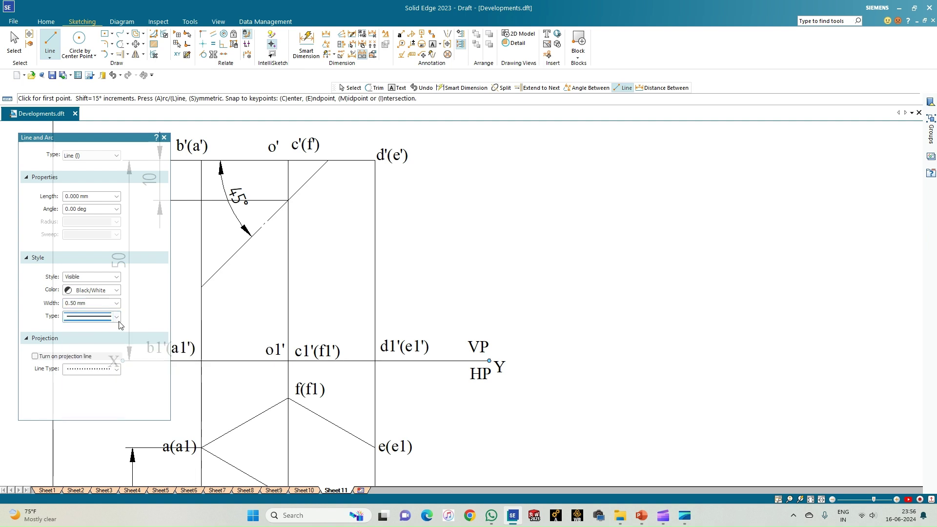
click(201, 287)
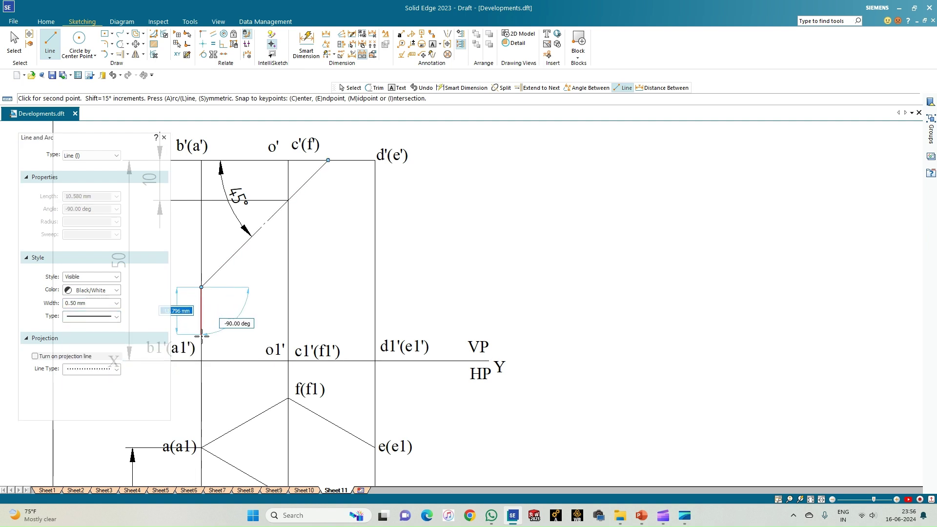
click(201, 361)
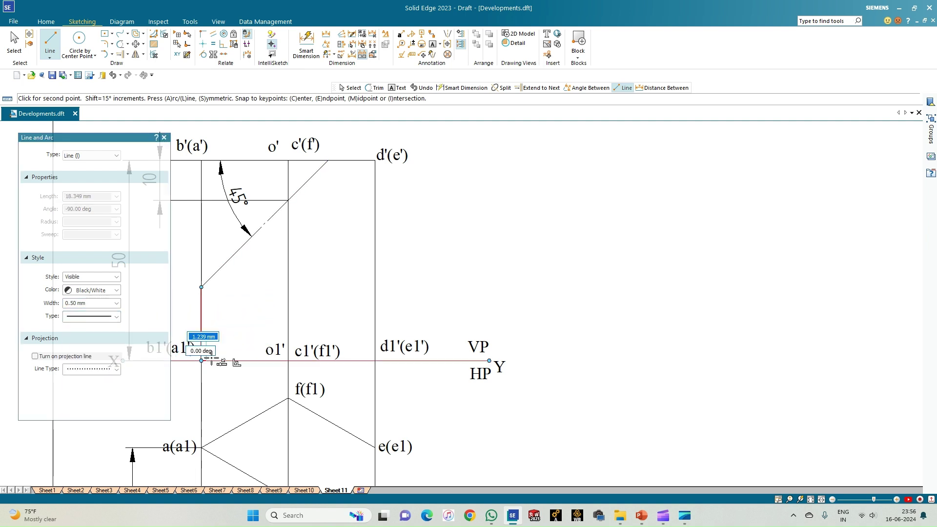
click(376, 360)
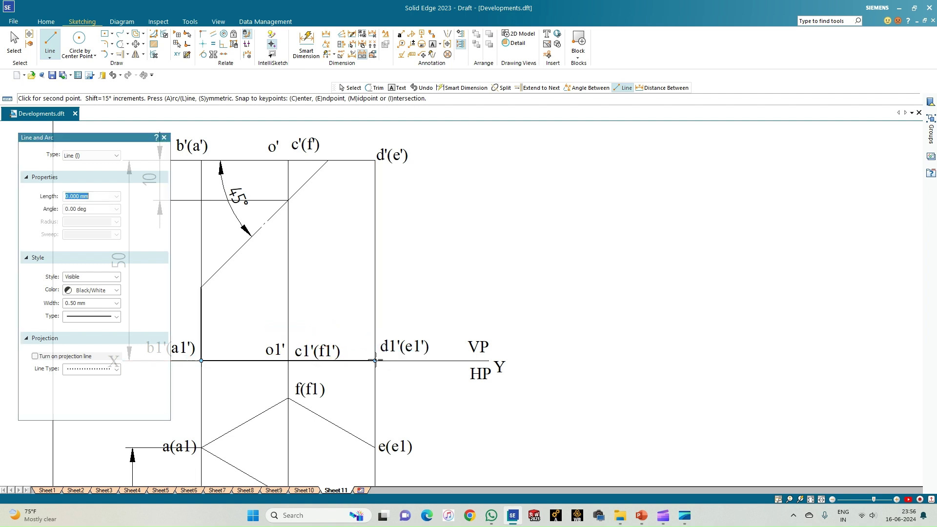
- Continue the thick outline up to d'(e') and back to the cutting line, then thicken the middle edge from the cut to the base
click(375, 160)
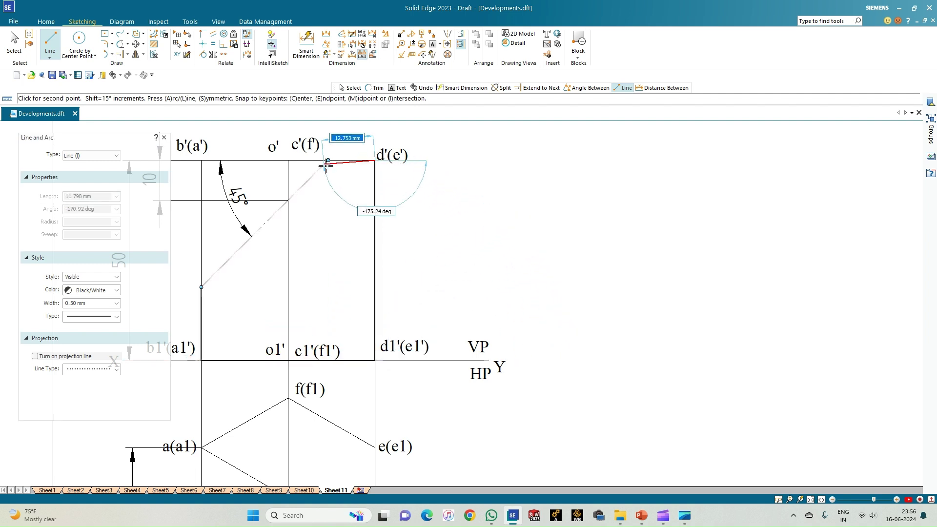
click(328, 160)
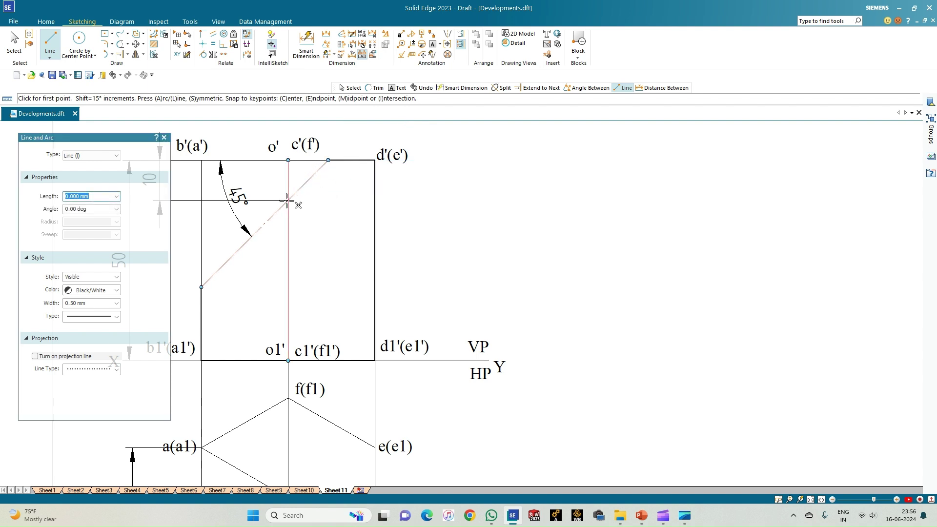
click(288, 200)
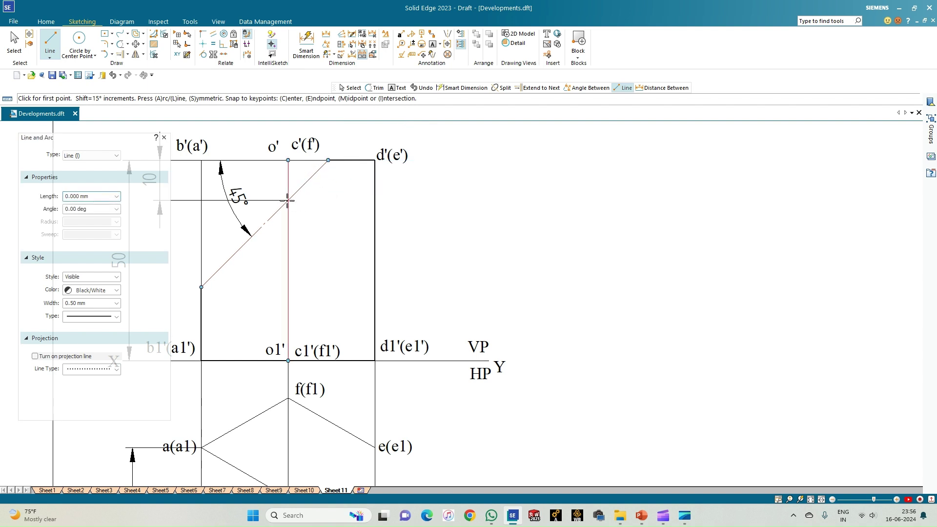
click(317, 307)
- Draw a 0.13 mm vertical projector at -90° from the cutting line's upper end through hexagon side fe down to side cd
scroll(318, 309, down, 1)
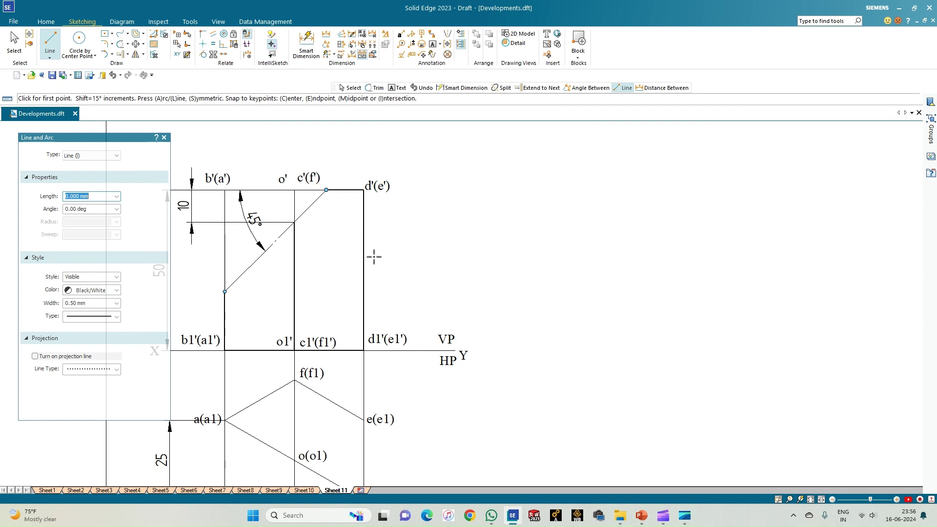
click(111, 304)
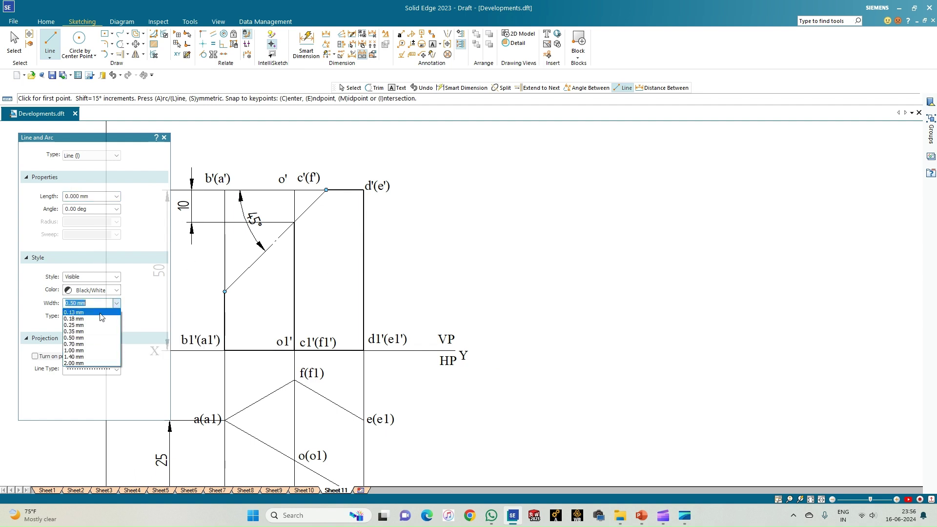
click(90, 314)
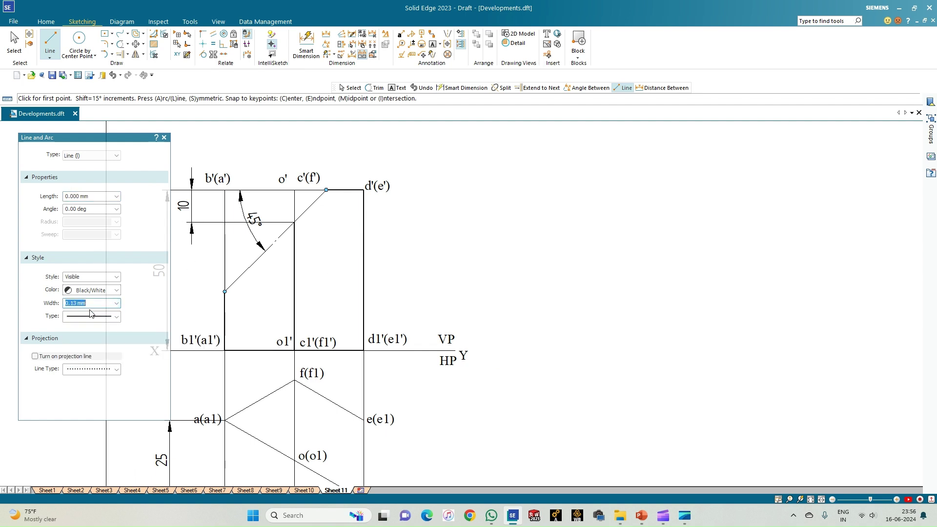
click(326, 190)
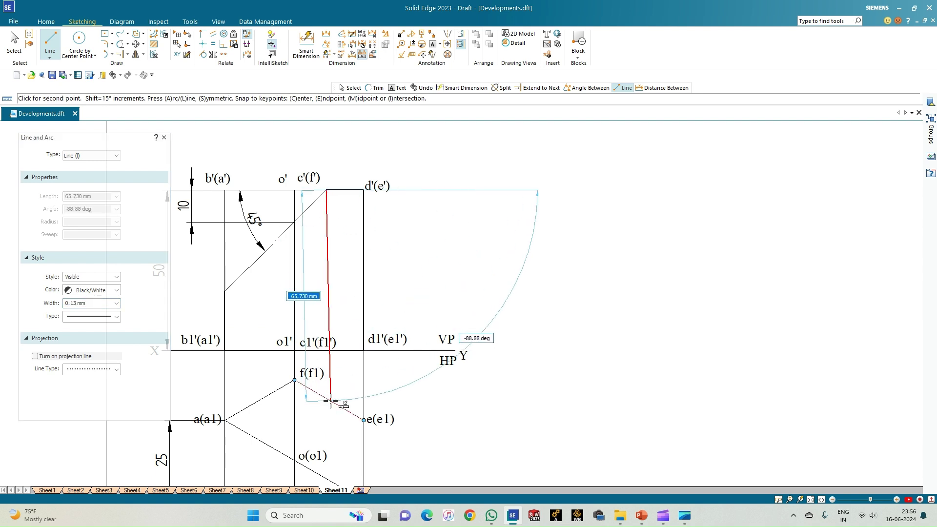
key(Tab)
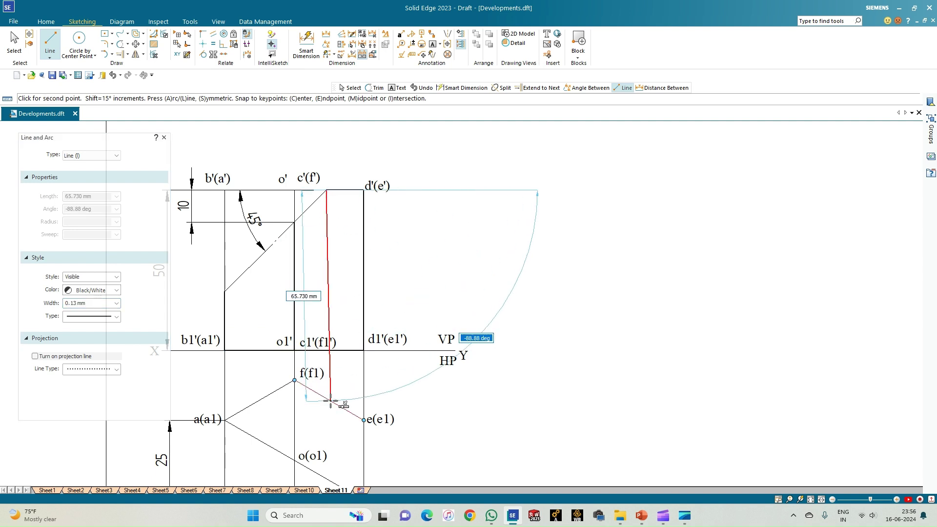
text(-90)
key(Tab)
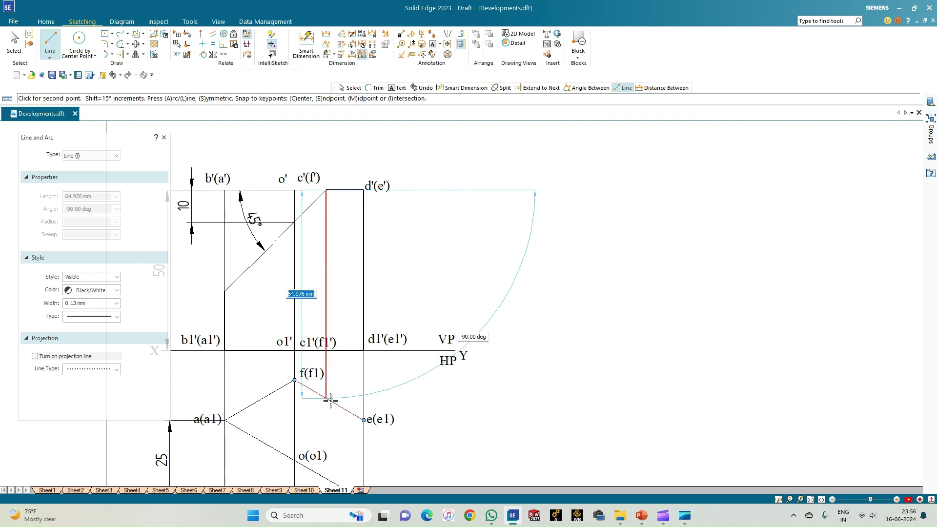
click(331, 401)
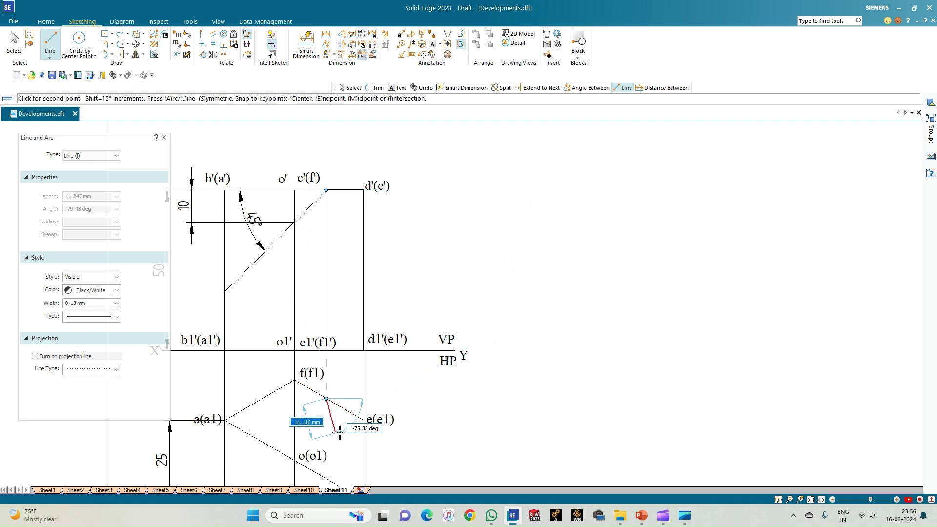
click(811, 499)
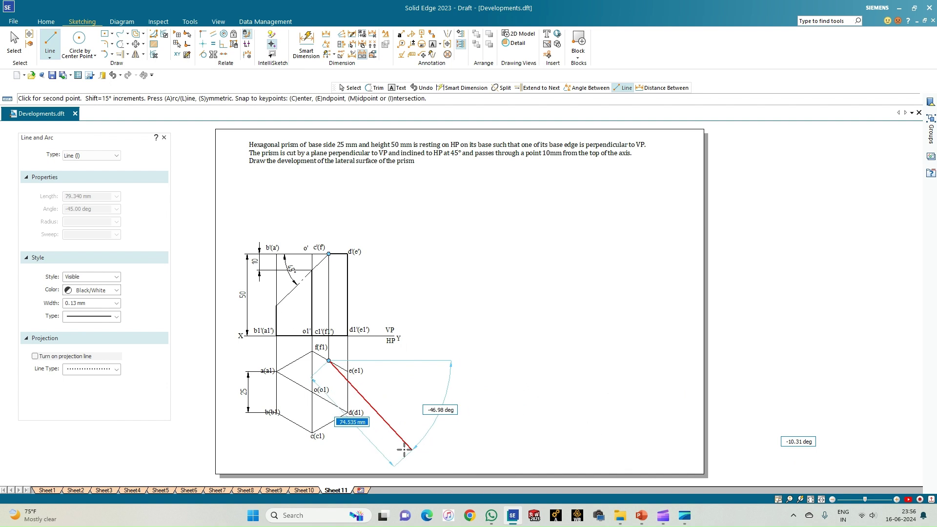
click(327, 423)
right_click(354, 432)
scroll(355, 434, up, 2)
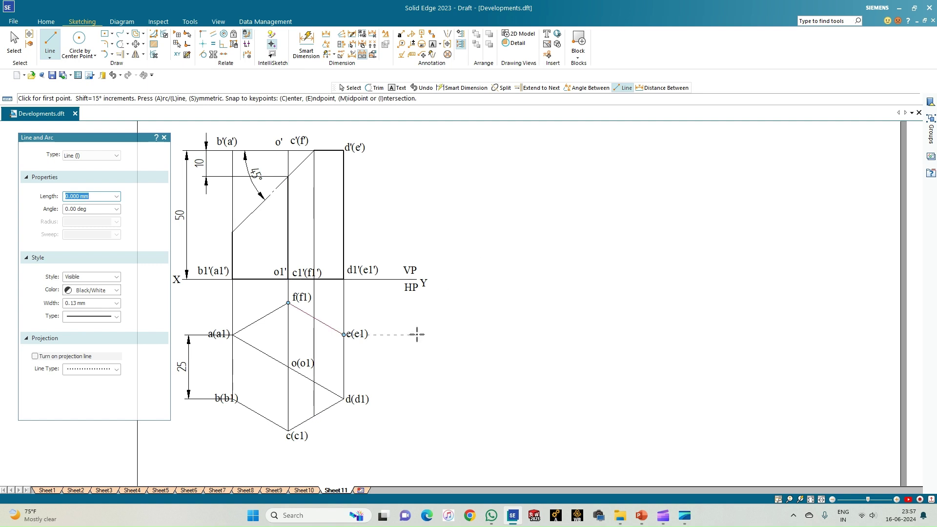
scroll(569, 410, down, 1)
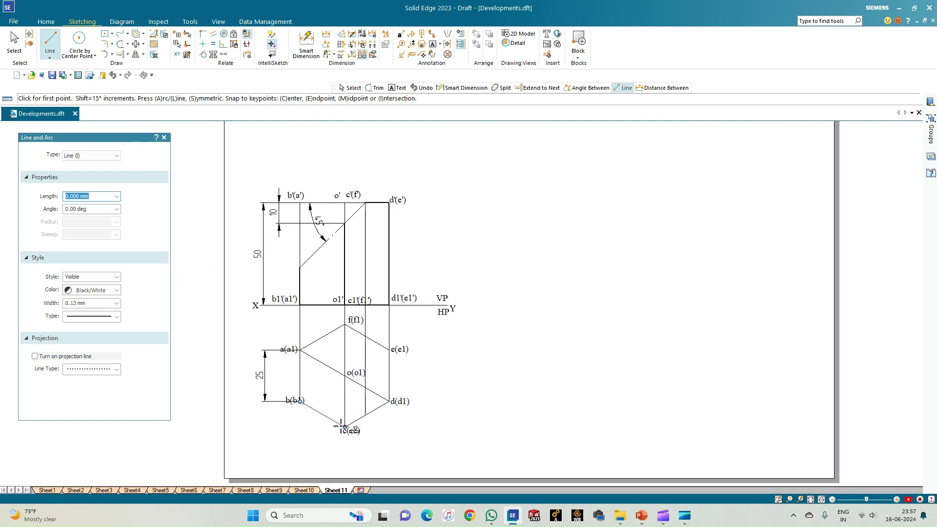
scroll(303, 278, up, 2)
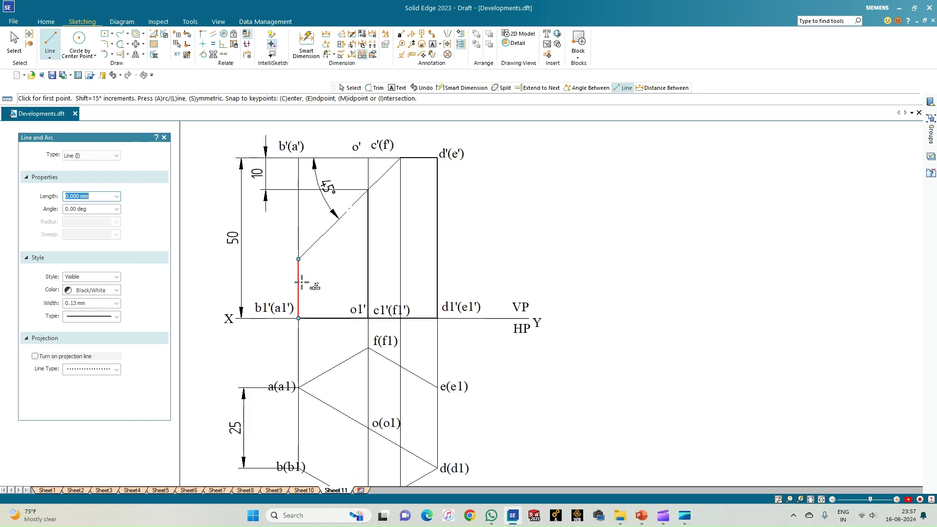
scroll(304, 303, down, 1)
key(Escape)
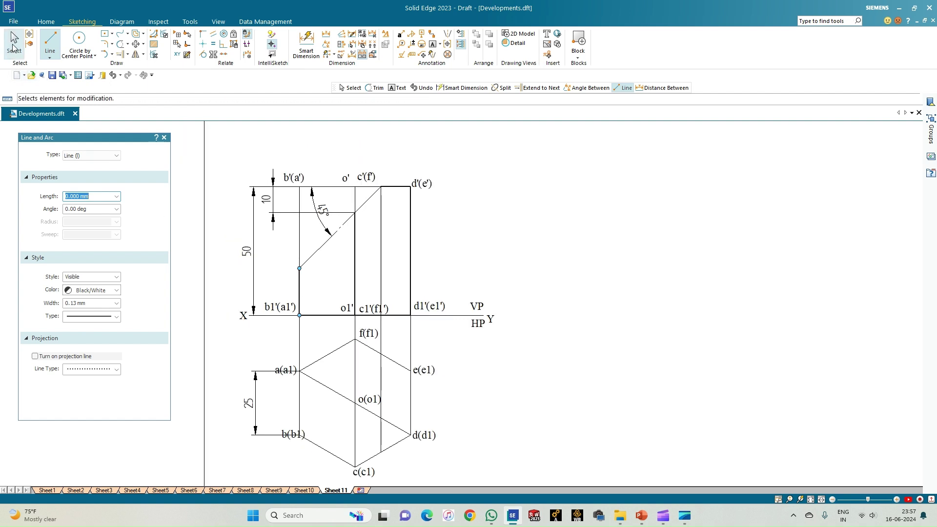
- Move the labels a(a1) and b(b1) up, clear of the 25 mm dimension's extension lines
scroll(271, 340, up, 2)
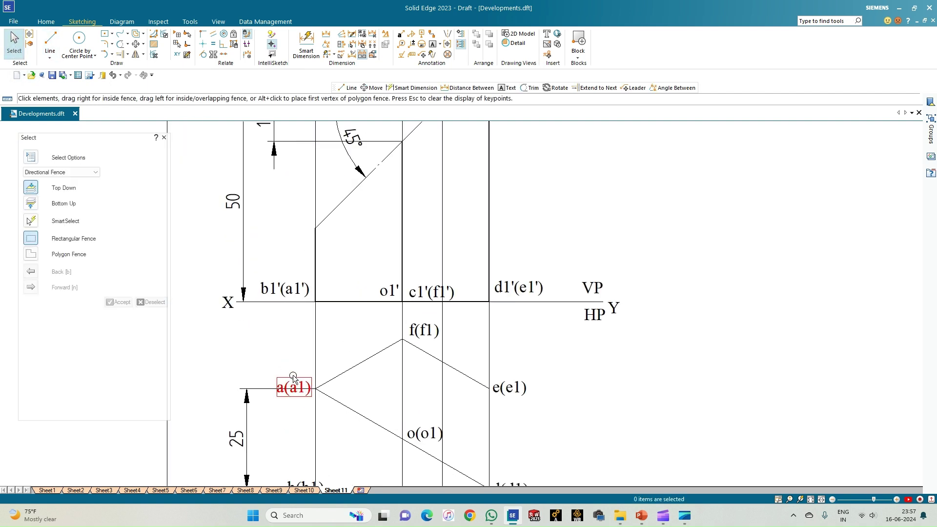
click(292, 378)
drag(292, 377, 291, 367)
click(291, 415)
scroll(288, 418, down, 1)
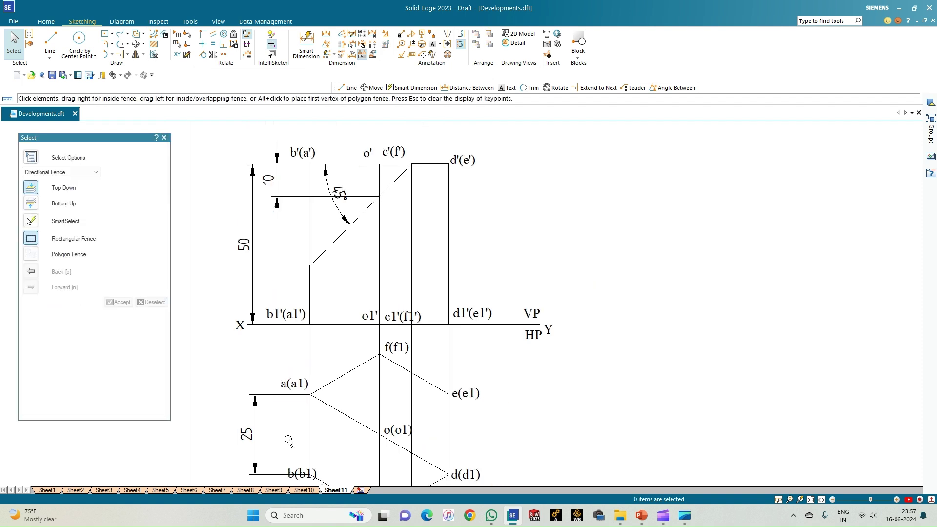
click(302, 468)
mouse_move(302, 468)
mouse_down()
mouse_move(282, 461)
mouse_move(291, 459)
mouse_up()
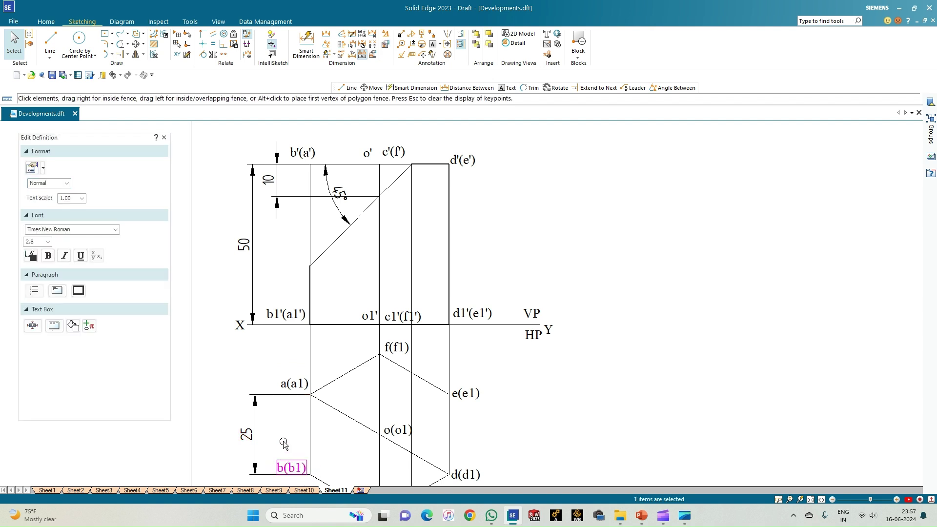
click(284, 443)
- Add text labels 1' and 2' at the cutting line's lower end and 1 above a(a1)
click(432, 44)
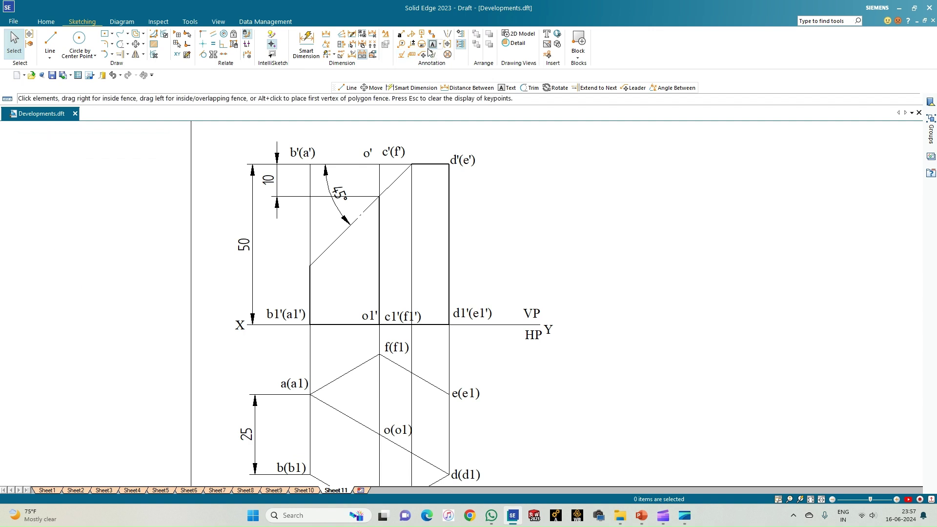
click(295, 265)
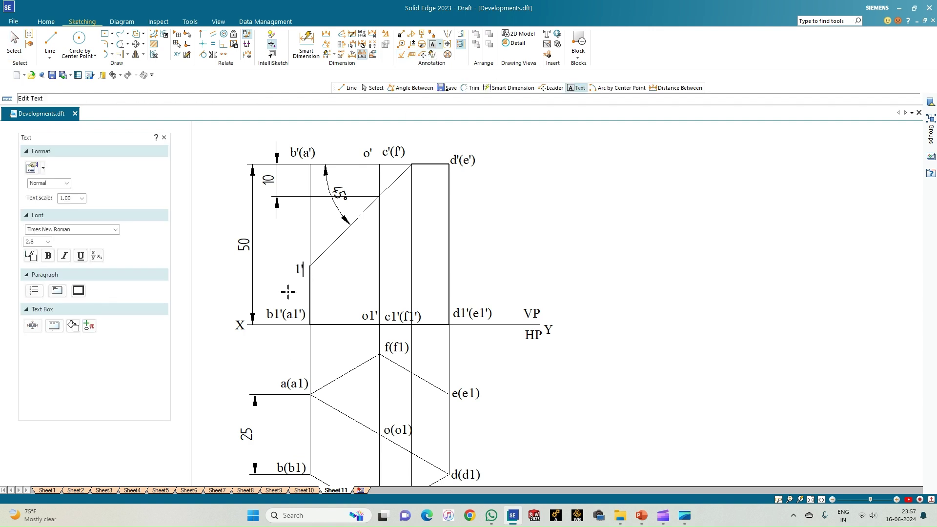
click(298, 362)
click(297, 362)
click(322, 263)
text(2')
- Label 2 above b(b1), 3 beside c(c1), 3' where the cut meets the middle edge, 4' below d'(e') and 4 below d(d1)
click(811, 499)
scroll(410, 408, up, 3)
click(248, 442)
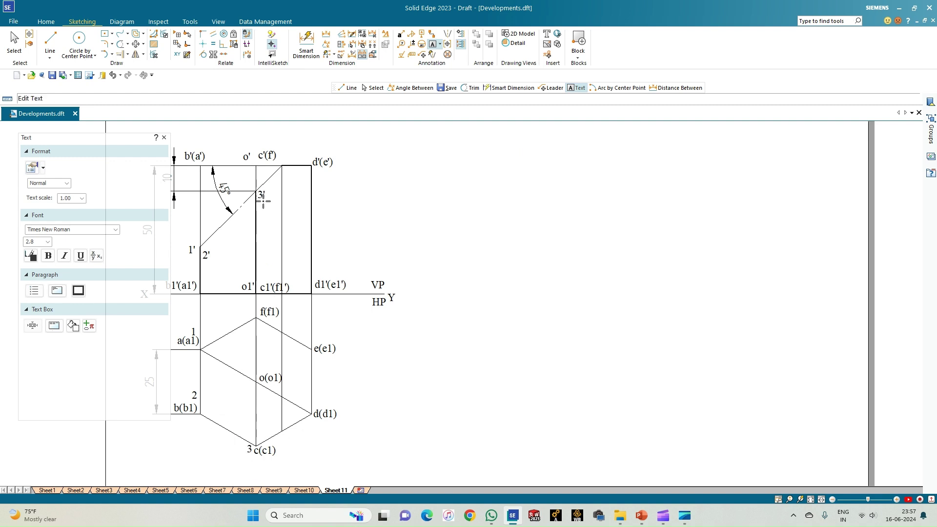
click(317, 164)
text(4)
text(')
text(4)
text(')
- Add label 5' beside 4' and below e(e1), and label 6' beside 3' and next to f(f1)
text(5)
click(268, 188)
click(266, 186)
text(6')
click(244, 308)
text(')
scroll(362, 407, down, 1)
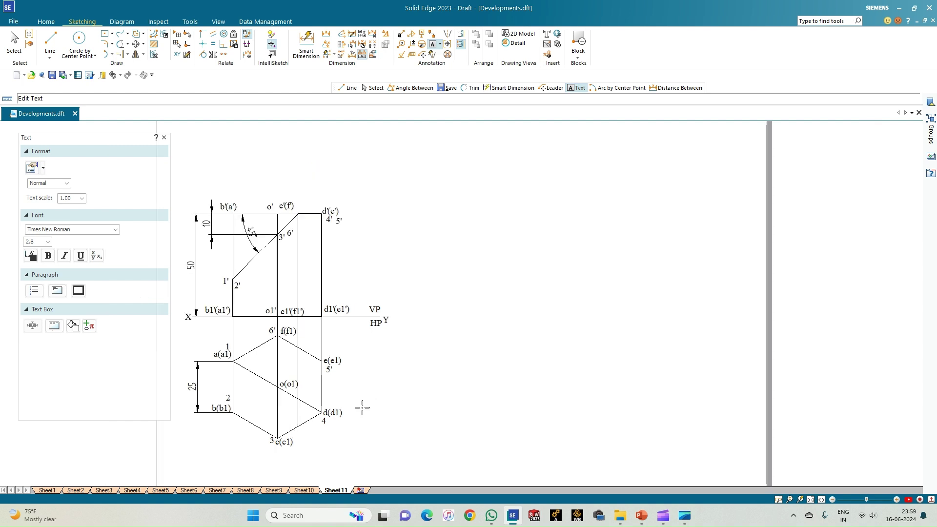
- Draw the development's horizontal base line level with XY, beyond the front view, with length 25*6 mm
click(50, 40)
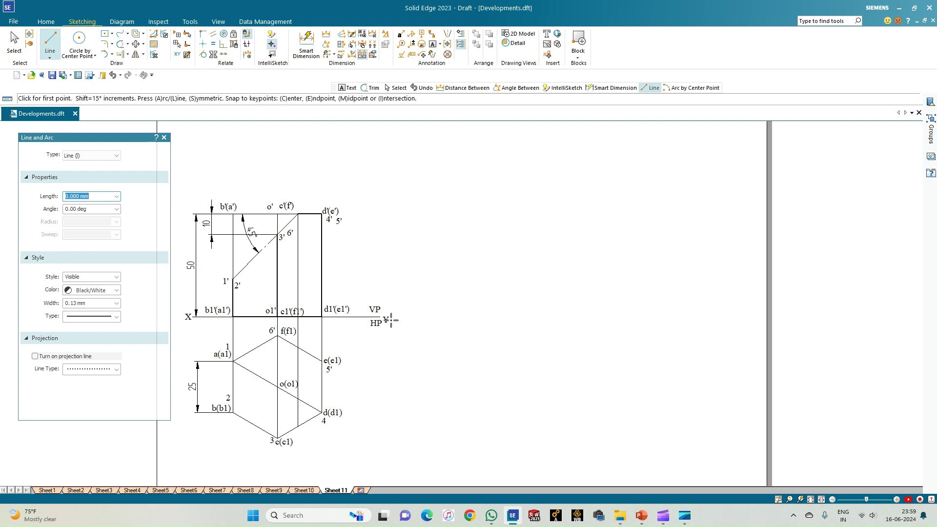
click(456, 317)
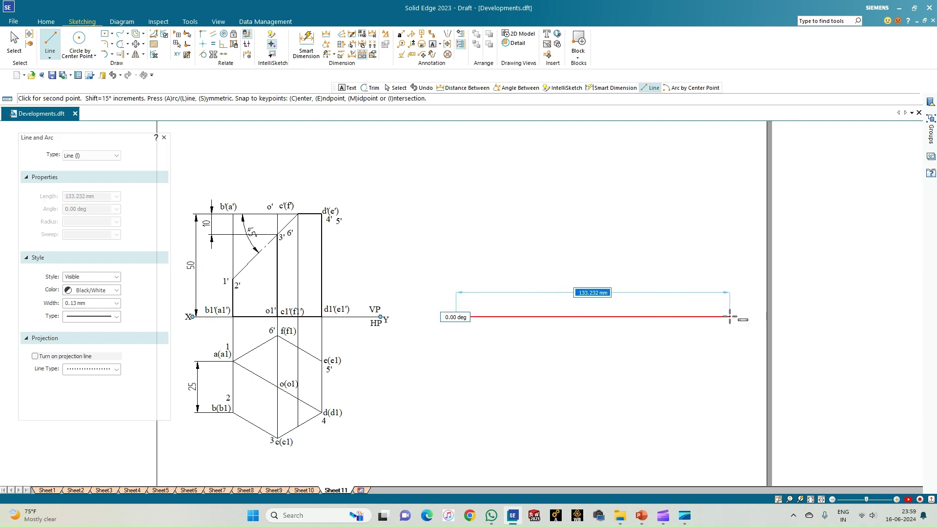
text(25)
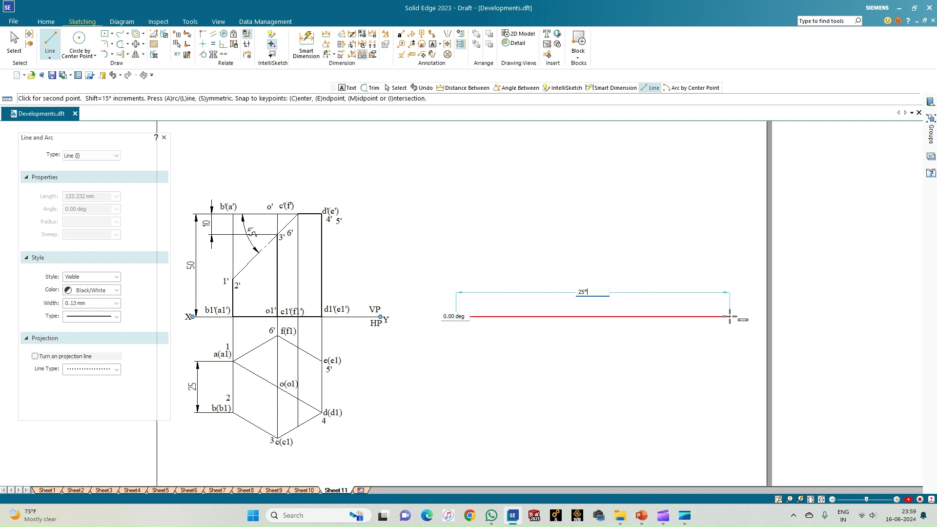
text(*6)
key(Tab)
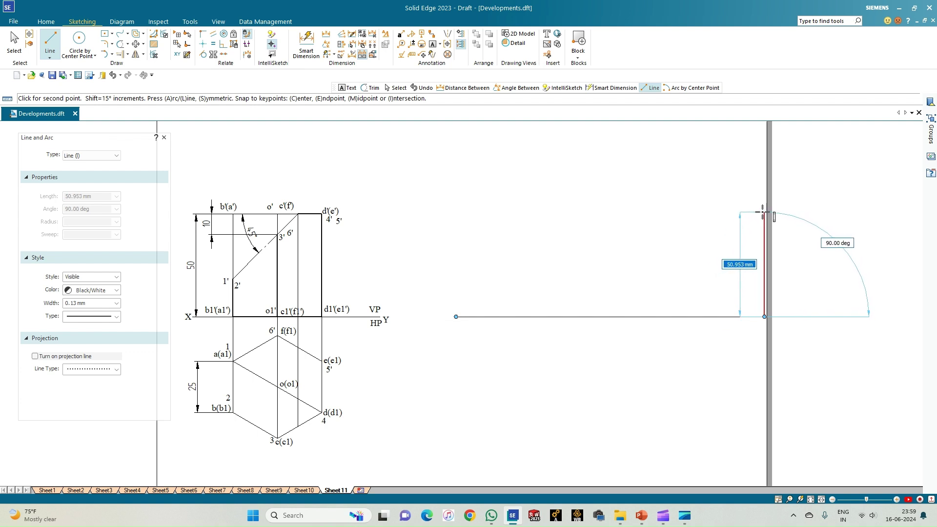
- Complete the development rectangle with a 50 mm vertical side at 90°, a top edge level with the front view and a closing side
text(50)
key(Tab)
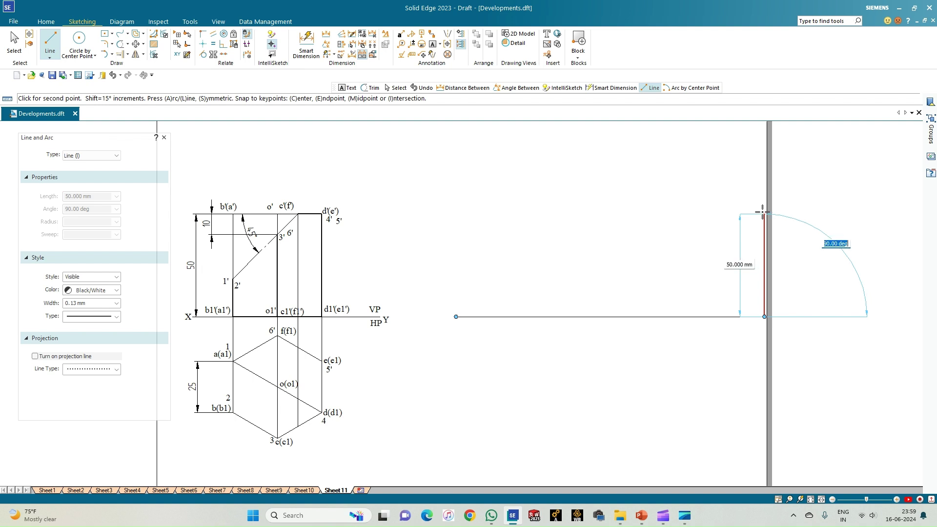
click(762, 212)
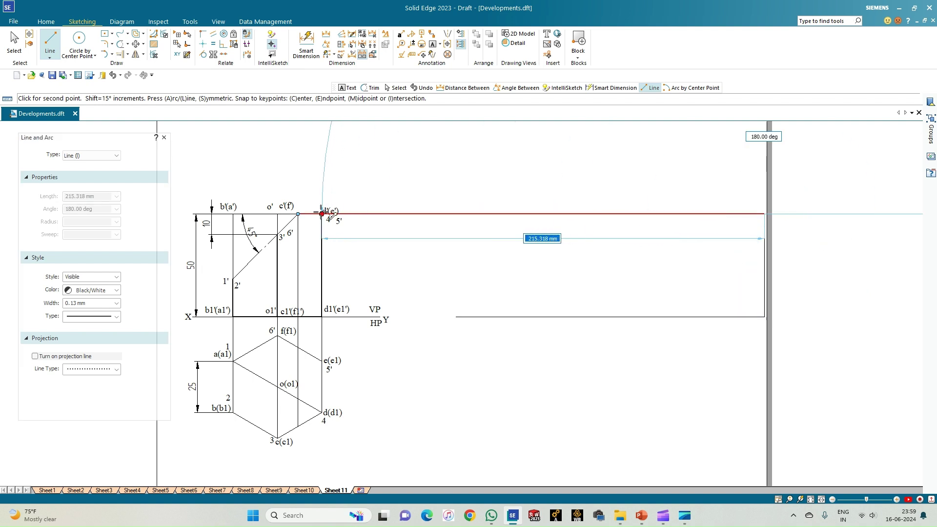
click(454, 213)
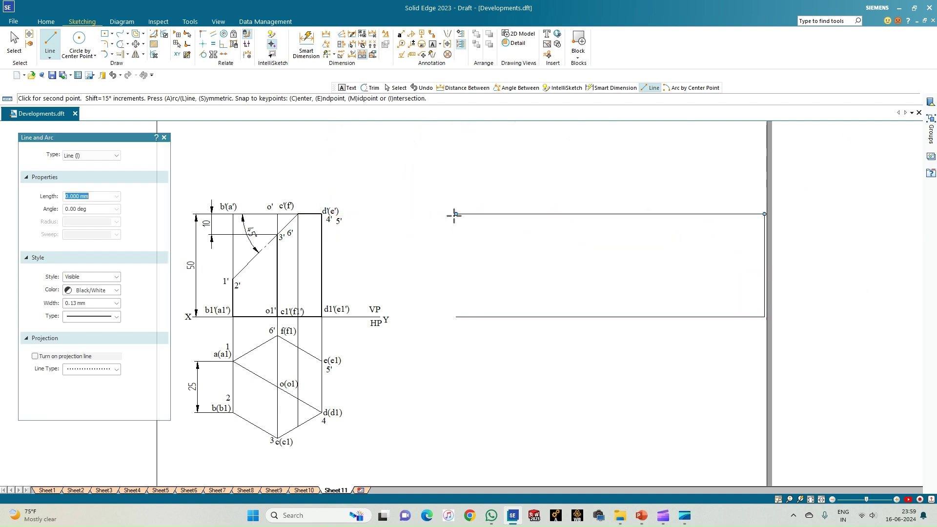
click(456, 317)
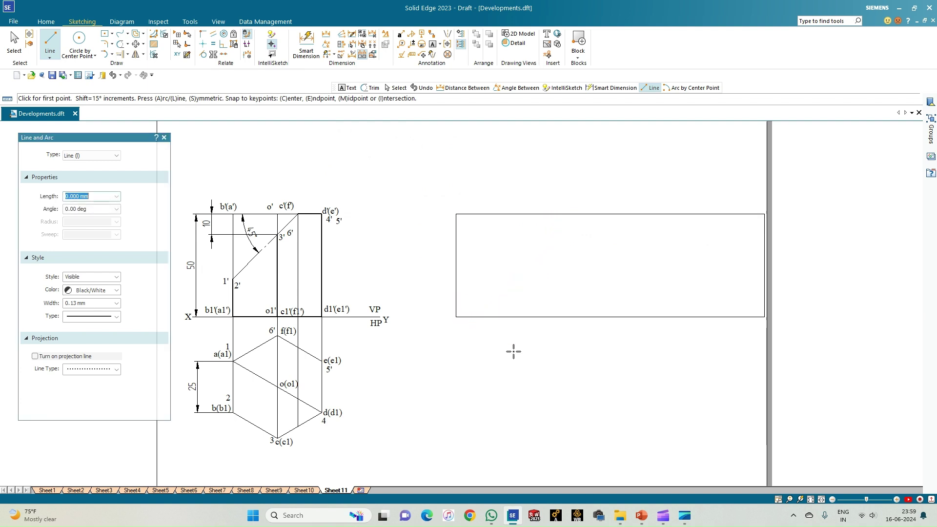
- Draw the first two vertical fold lines down the full rectangle height, spaced 25 mm apart from its starting edge
click(457, 215)
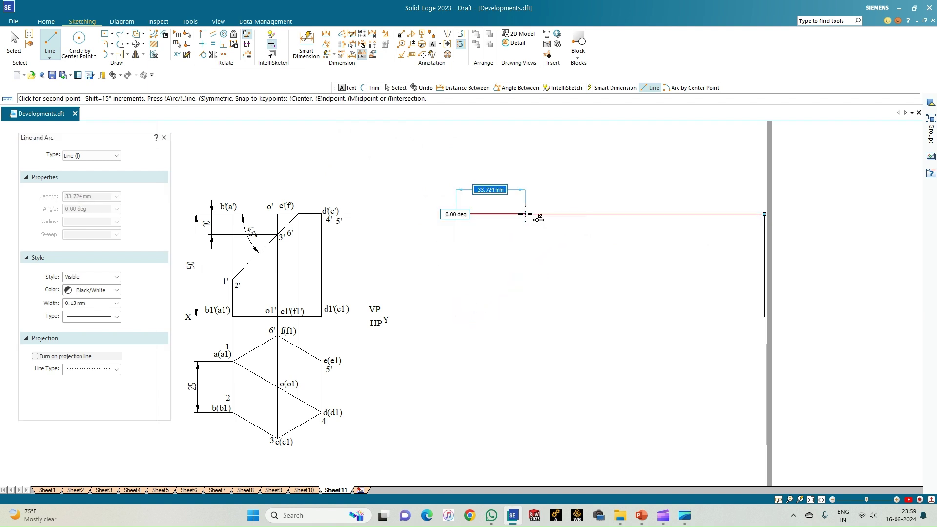
click(507, 214)
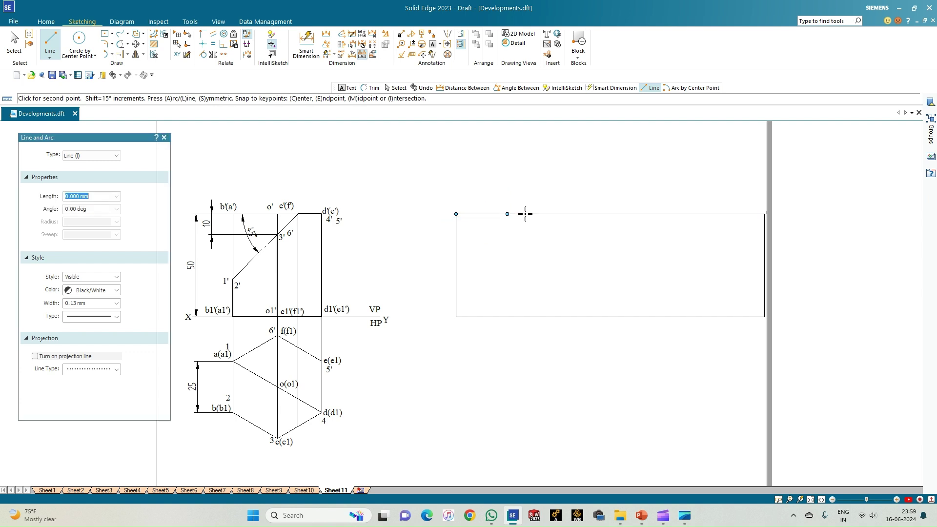
click(508, 317)
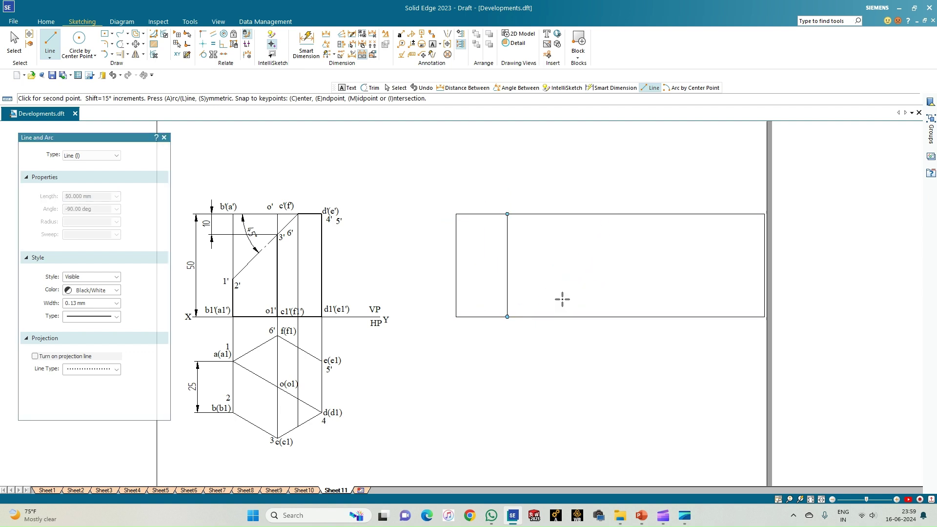
click(508, 214)
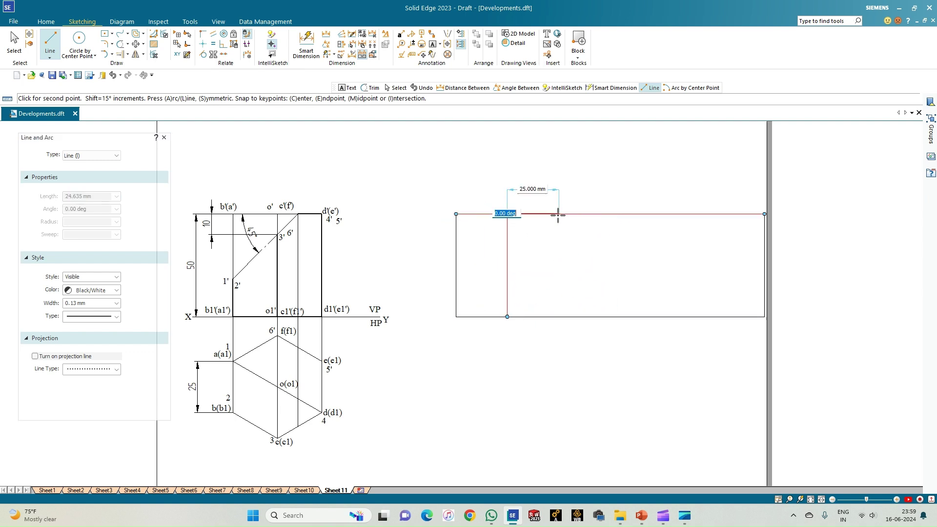
click(559, 214)
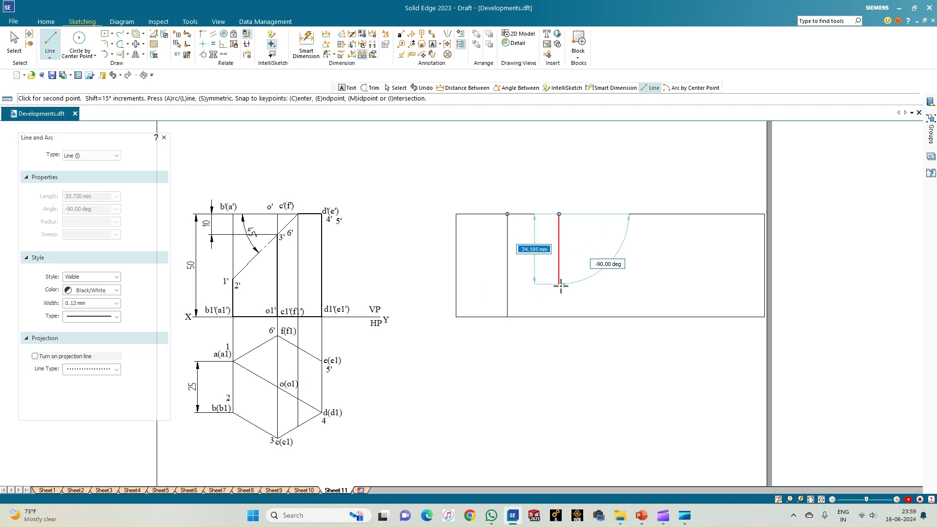
click(559, 317)
- Draw the third and fourth vertical fold lines from top edge to base, each 25 mm from the preceding one
click(559, 214)
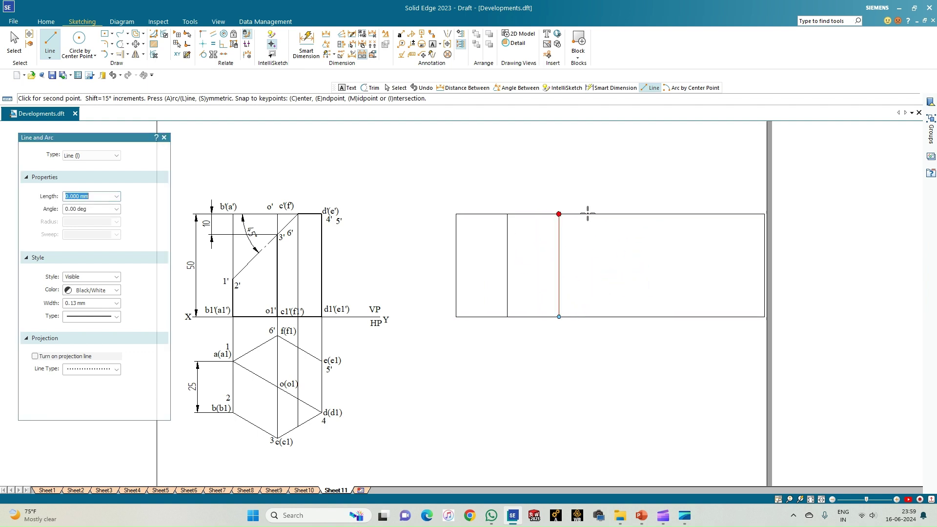
text(25)
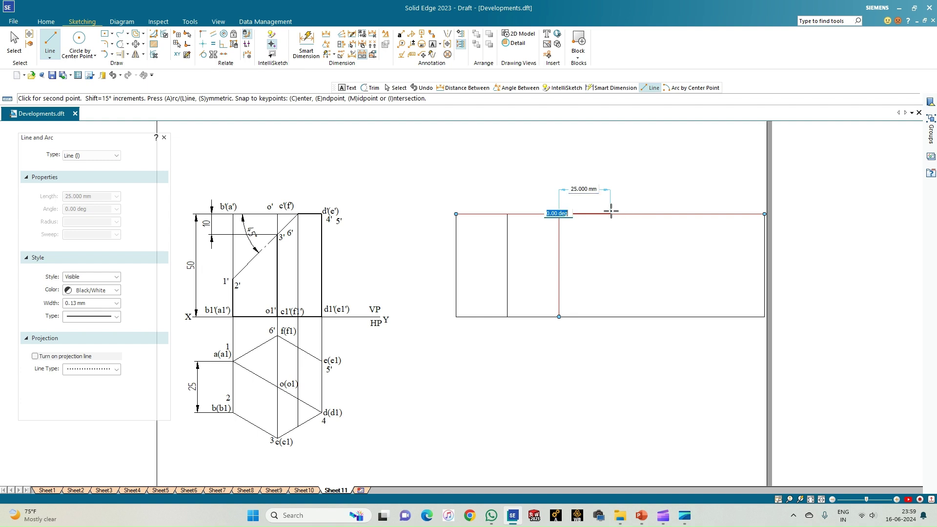
key(Return)
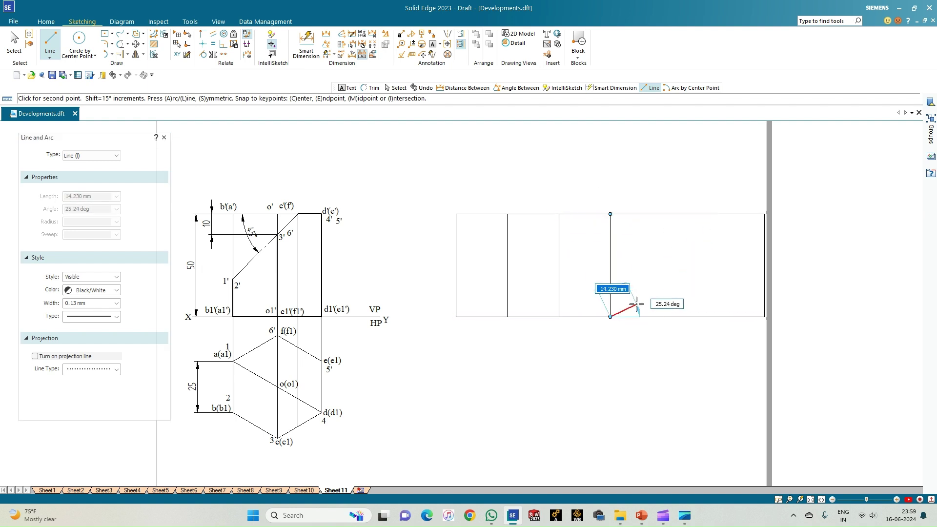
click(611, 317)
click(611, 214)
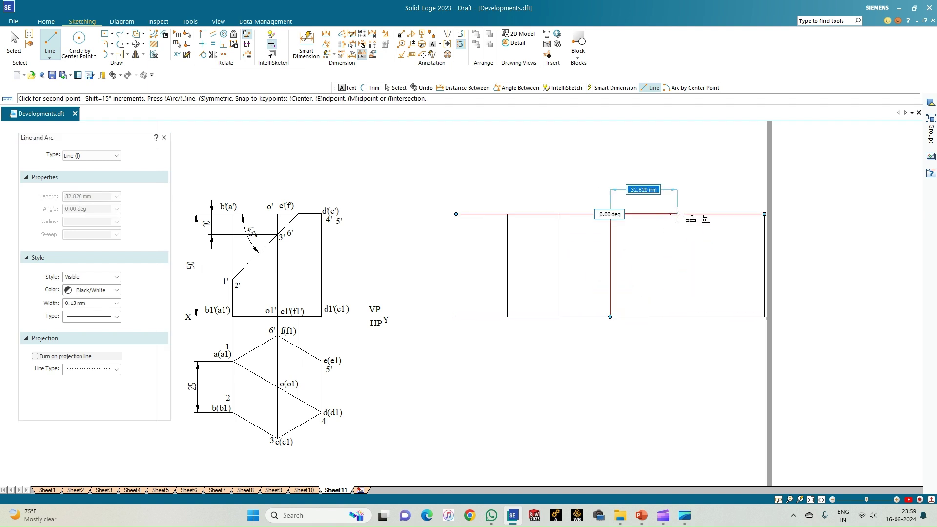
text(12.5)
key(Return)
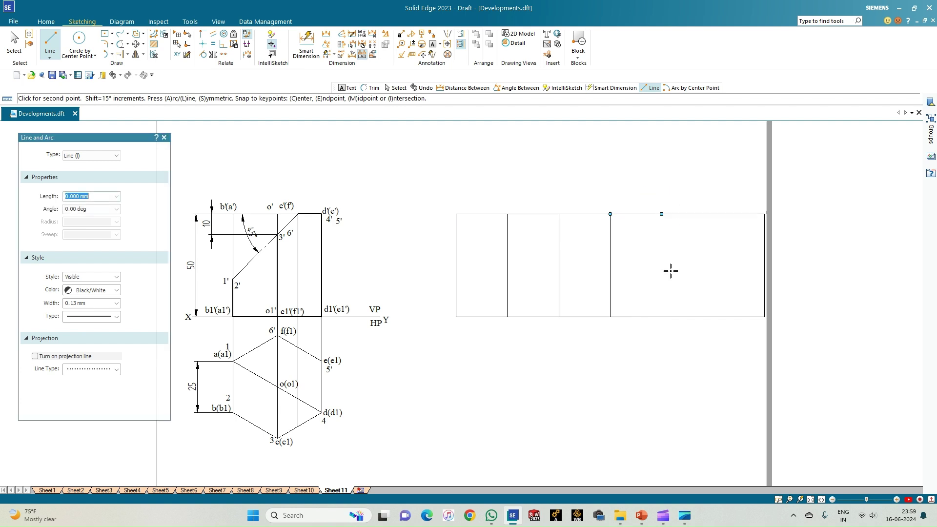
click(662, 317)
- Draw the fifth vertical fold line 25 mm beyond the fourth, 50 mm long at -90°, and finish the line command
click(662, 214)
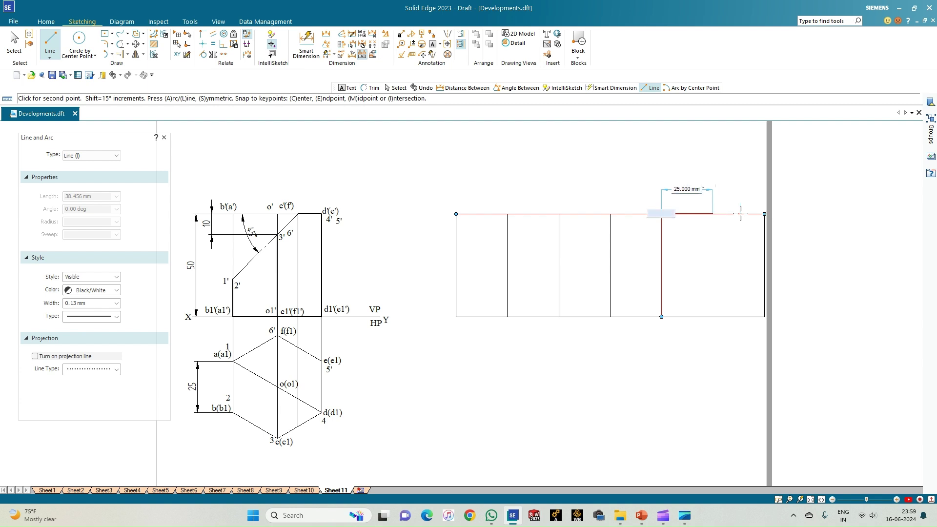
click(712, 214)
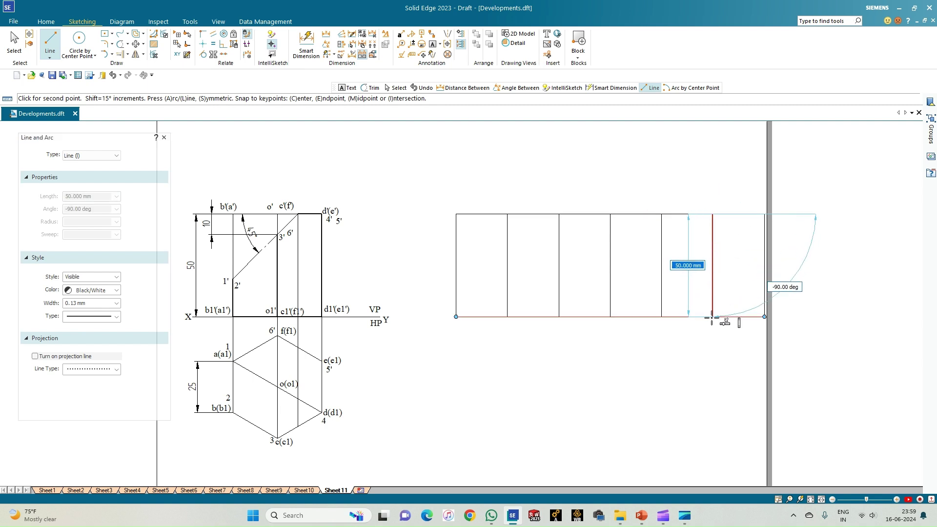
click(712, 317)
right_click(728, 341)
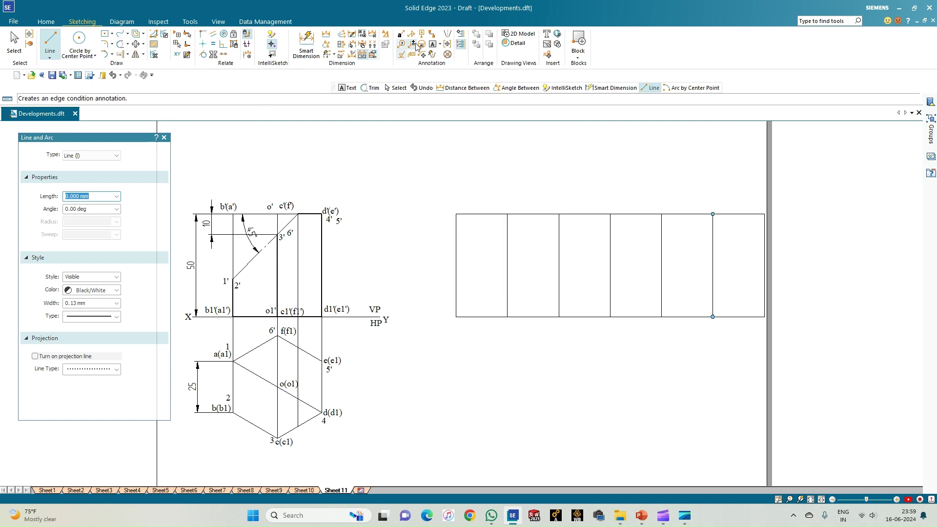
- Label the development's first three vertical lines A, B, C along the top and A1, B1, C1 along the base
click(433, 46)
click(449, 318)
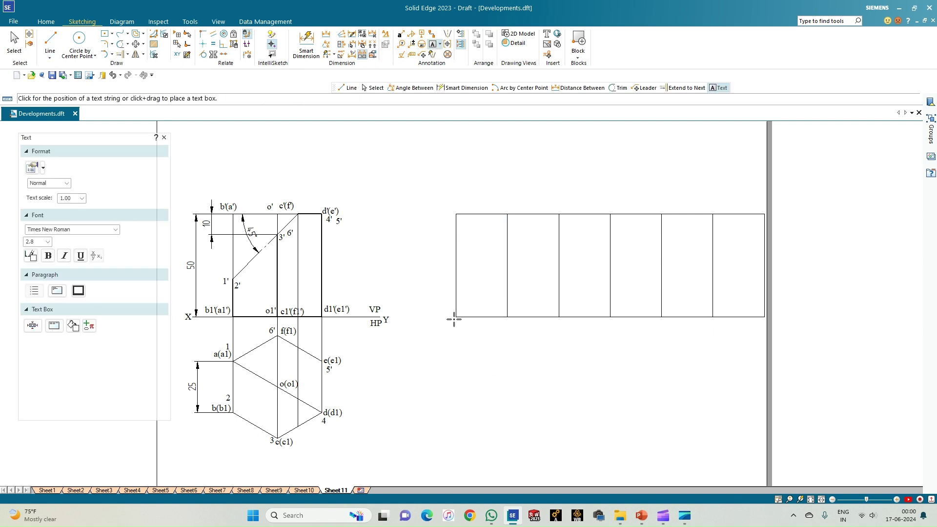
text(A1)
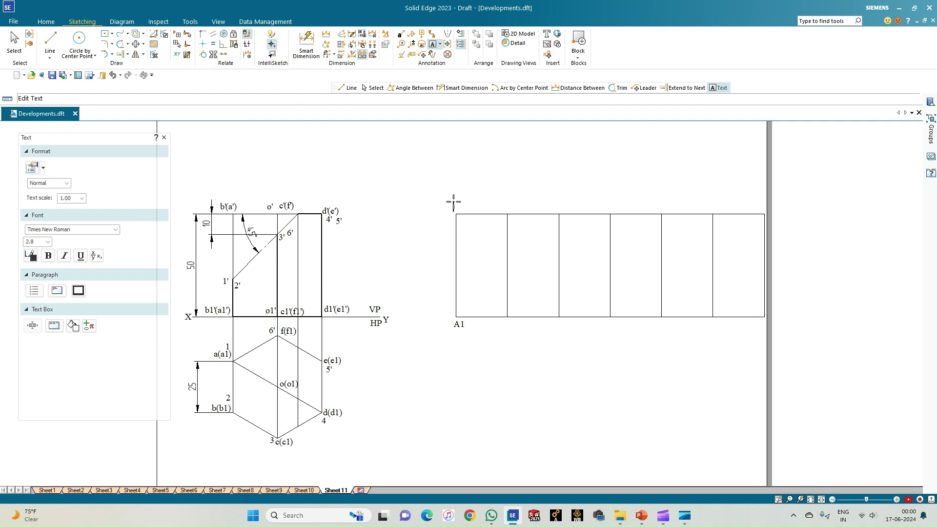
click(454, 202)
text(A)
click(556, 319)
- Label the fourth and fifth vertical lines D and E at the top and D1 and E1 at the base
click(610, 323)
text(D1)
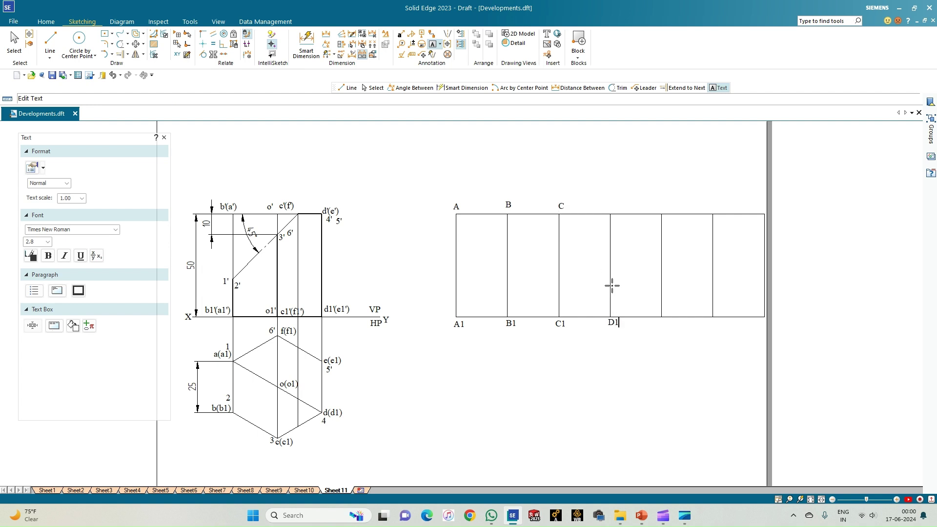
click(610, 205)
click(661, 321)
text(E1)
click(660, 201)
text(E)
- Label the last fold line F and F1, and the closing edge of the development A and A1
click(709, 320)
text(F1)
click(709, 203)
text(F)
click(759, 201)
text(A)
- Draw a 0.13 mm horizontal projector from point 1' across the development to its closing edge A-A1
click(52, 42)
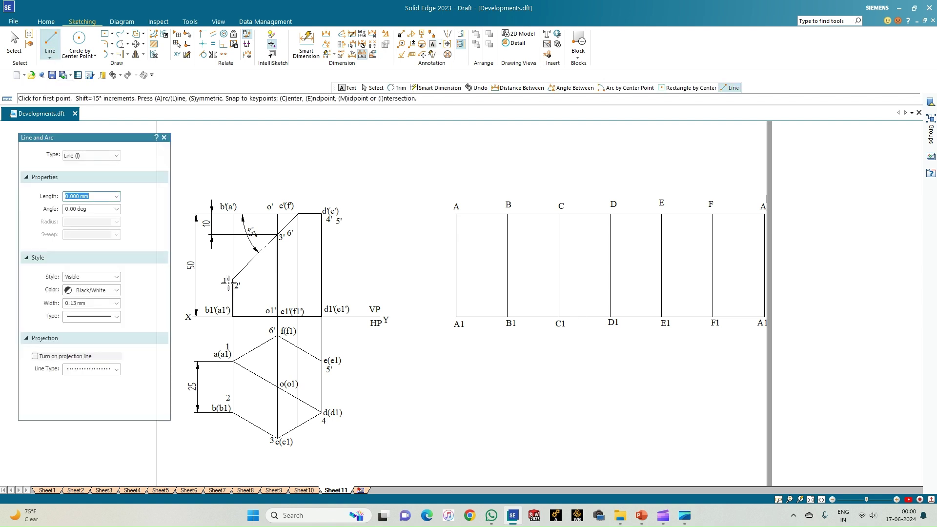
click(233, 279)
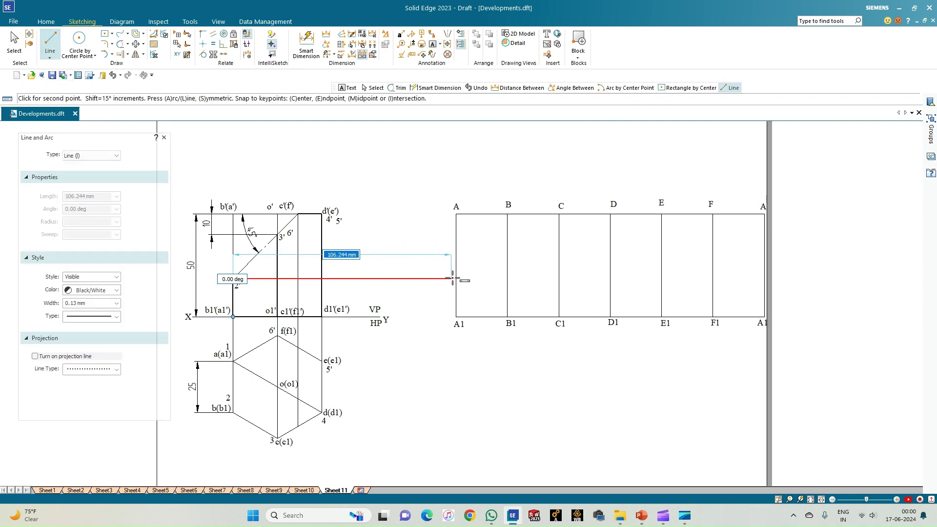
click(765, 279)
right_click(754, 307)
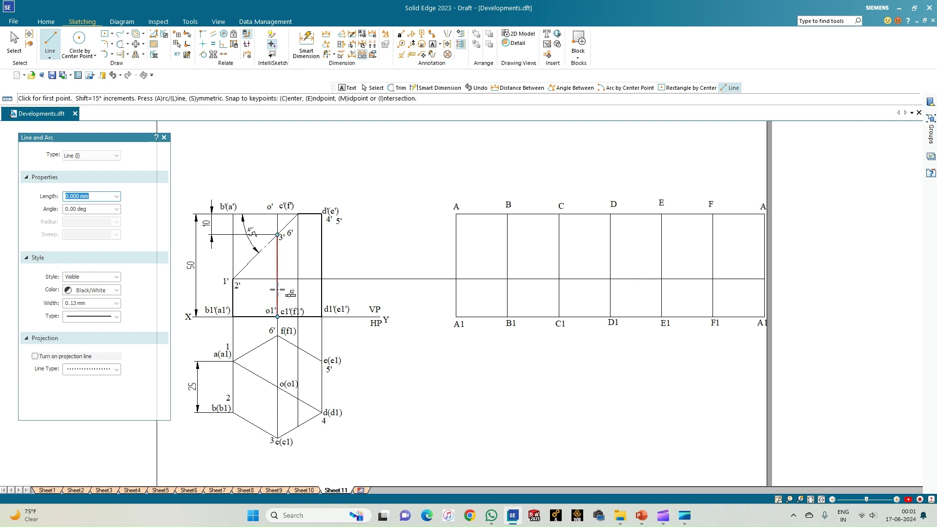
- Draw a horizontal projector from point 3' to line C-C1 in the development and leave the line command
click(278, 235)
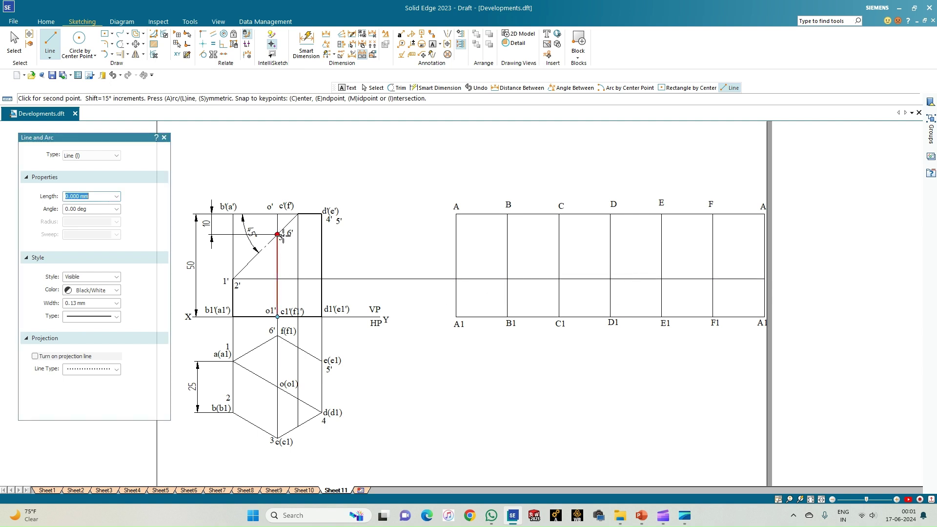
click(559, 235)
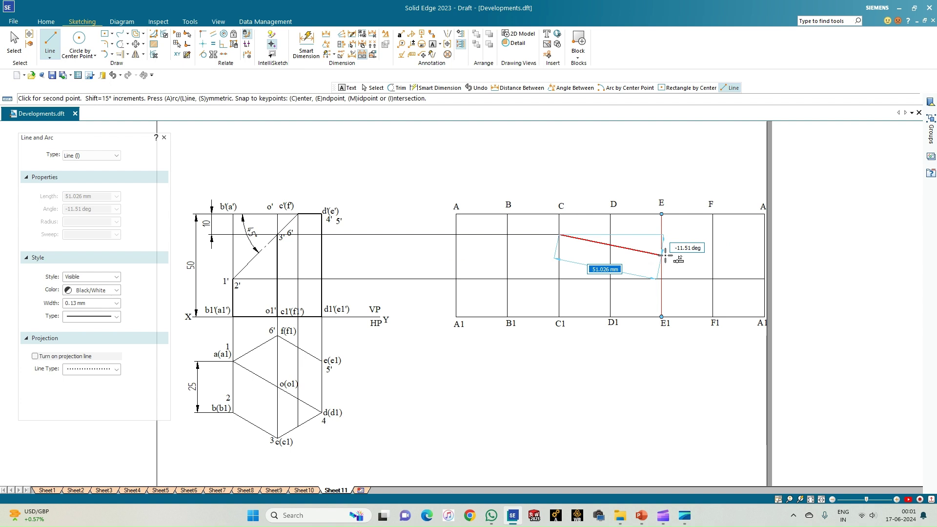
key(Escape)
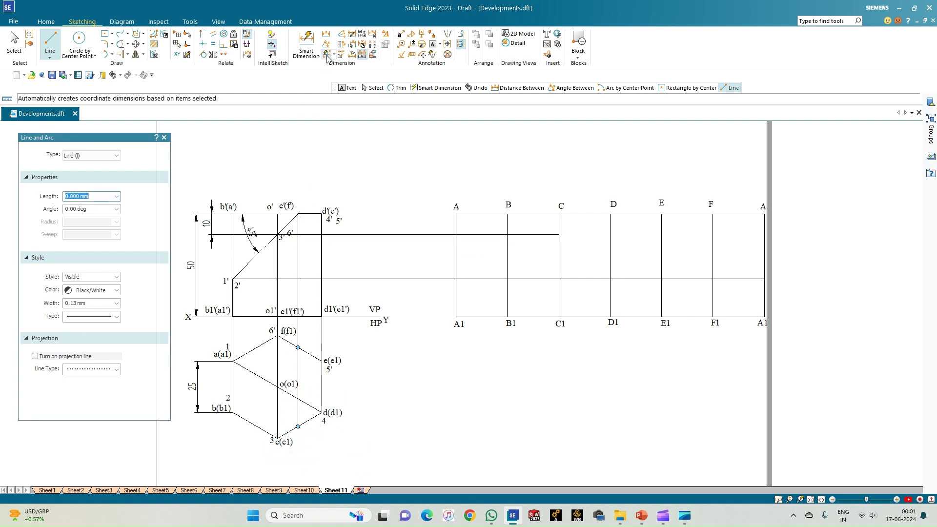
click(432, 44)
click(12, 46)
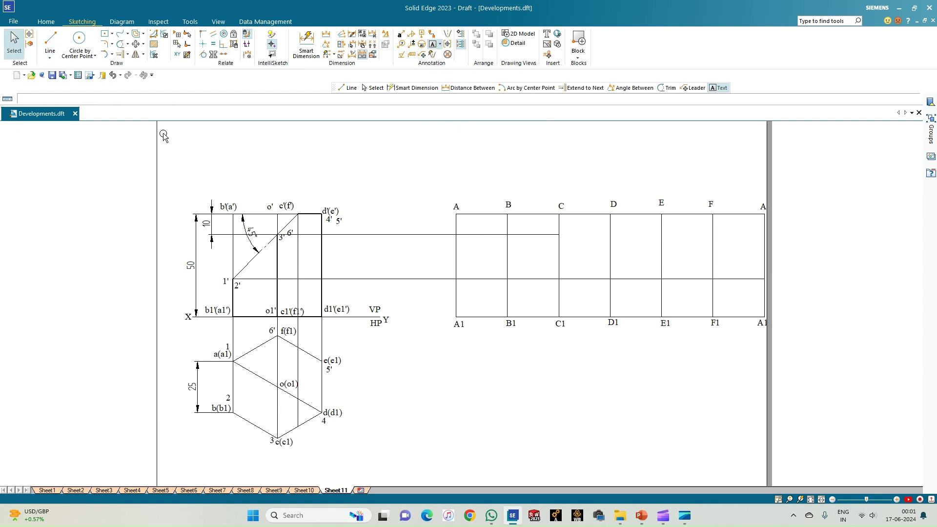
- Delete the misplaced labels 4', 5' and 6' in the front view and 4, 5' and 6' in the top view
click(332, 236)
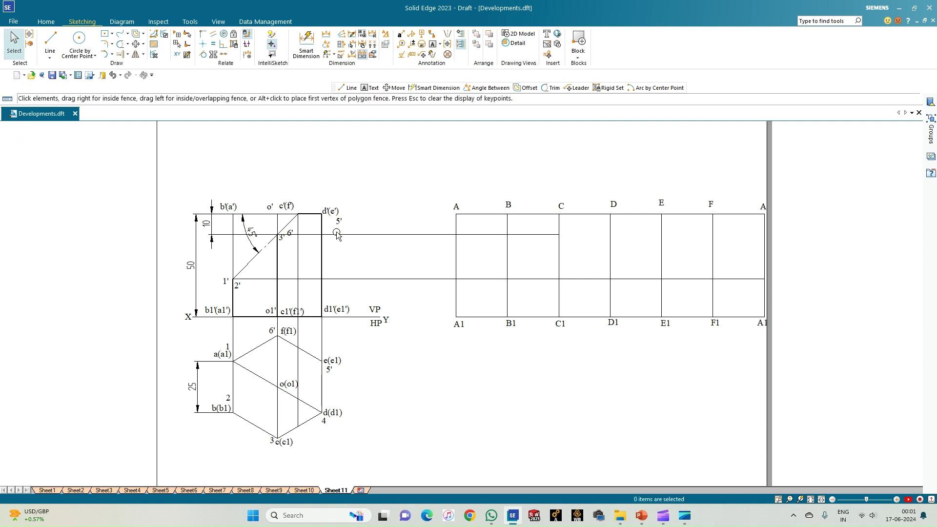
key(Delete)
click(292, 231)
key(Delete)
click(327, 372)
key(Delete)
click(270, 330)
key(Delete)
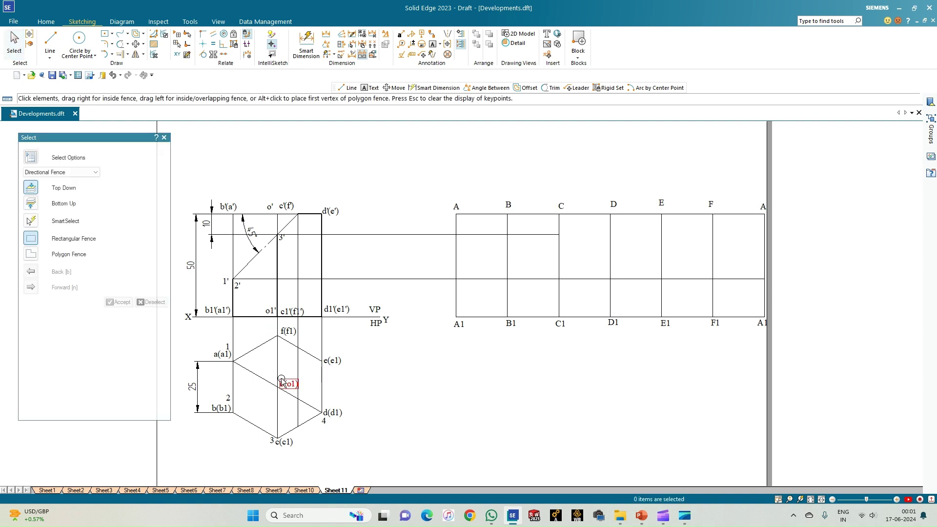
click(323, 428)
key(Delete)
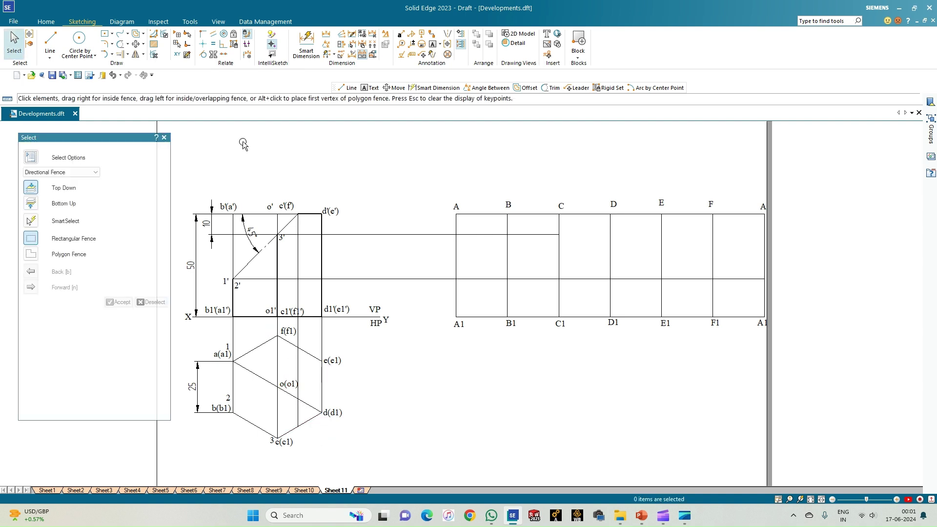
- Label the cut points 4 and 5 on the hexagon's right edges, 6 at f(f1), and 4' at the cut line's upper end
click(435, 47)
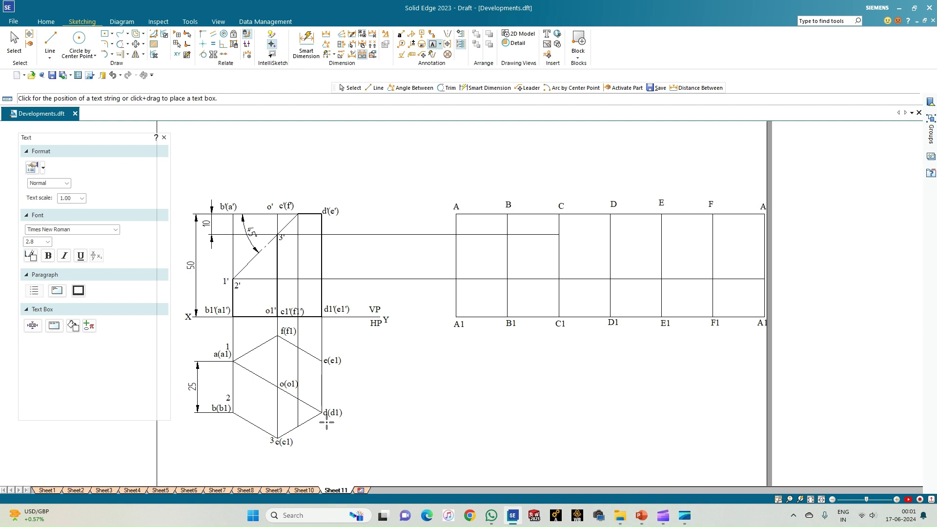
click(297, 431)
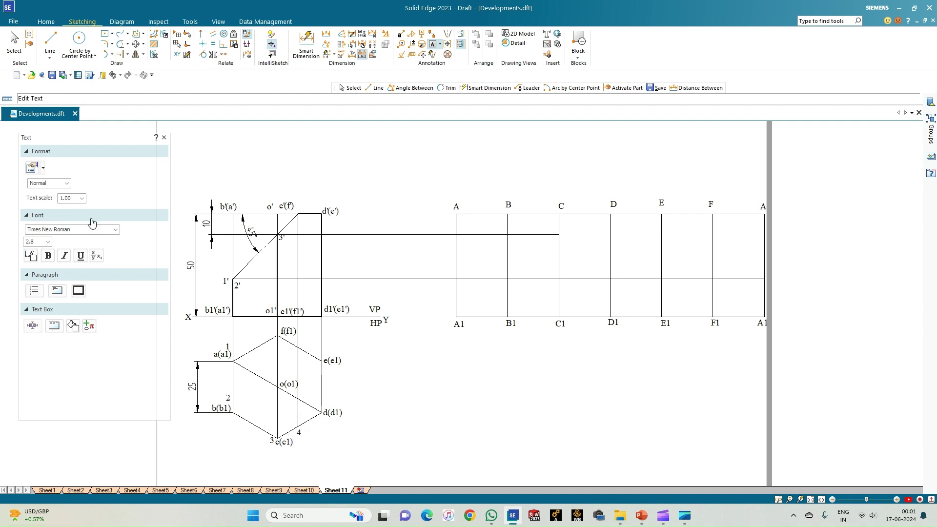
click(298, 205)
text(4')
text(')
click(300, 337)
click(303, 345)
click(324, 412)
- Dimension the distance between corner c(c1) and cut point 4 in the top view
click(326, 34)
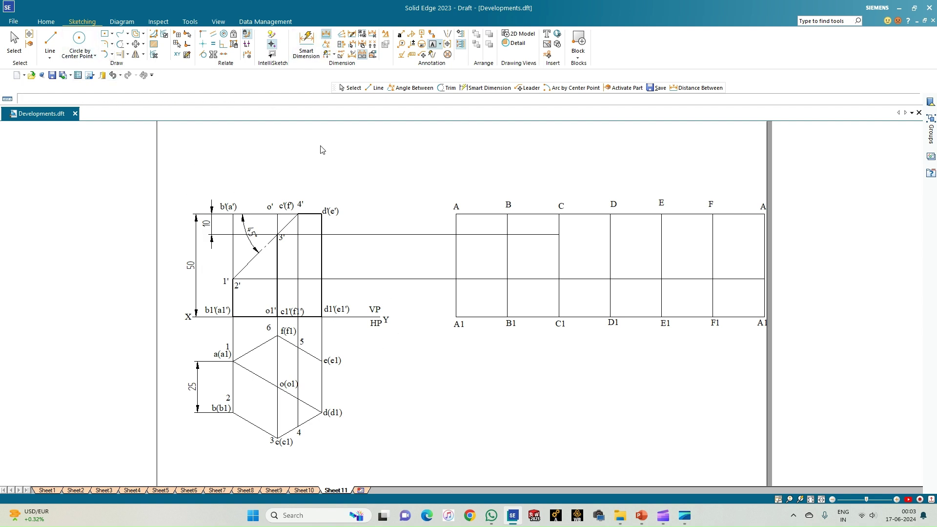
click(278, 437)
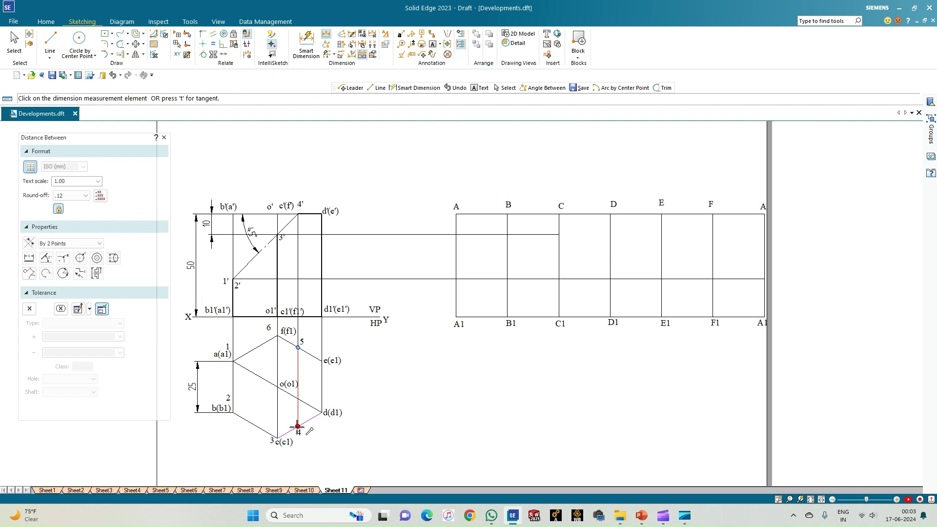
click(299, 424)
click(310, 464)
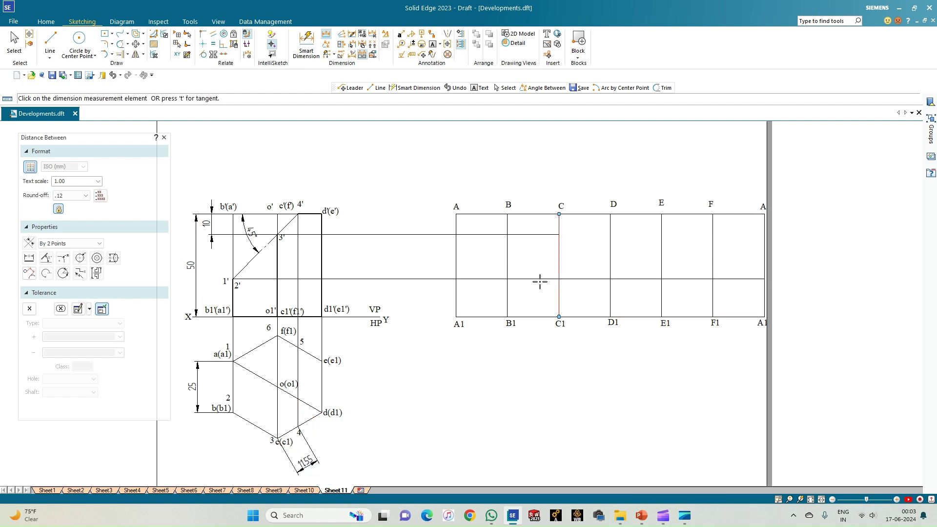
- Draw an 11.55 mm horizontal line from C towards D along the upper edge of the development
key(l)
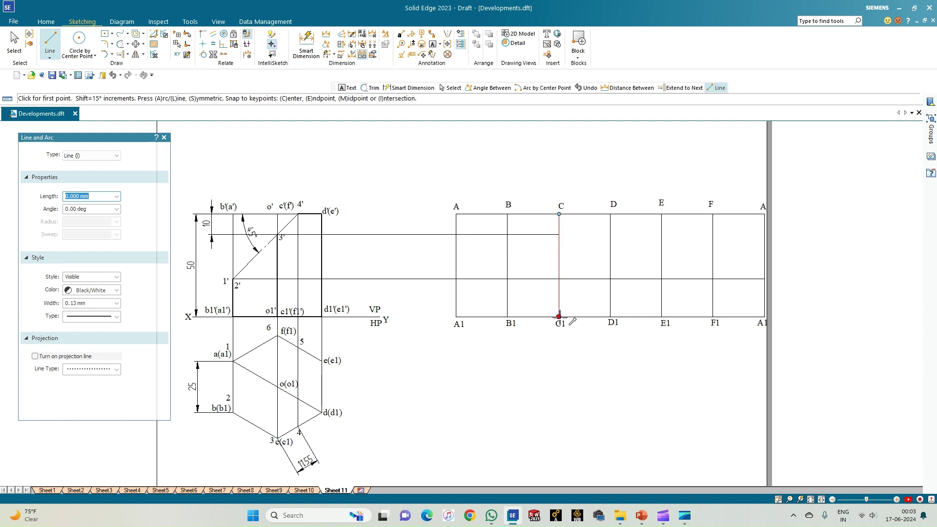
click(559, 214)
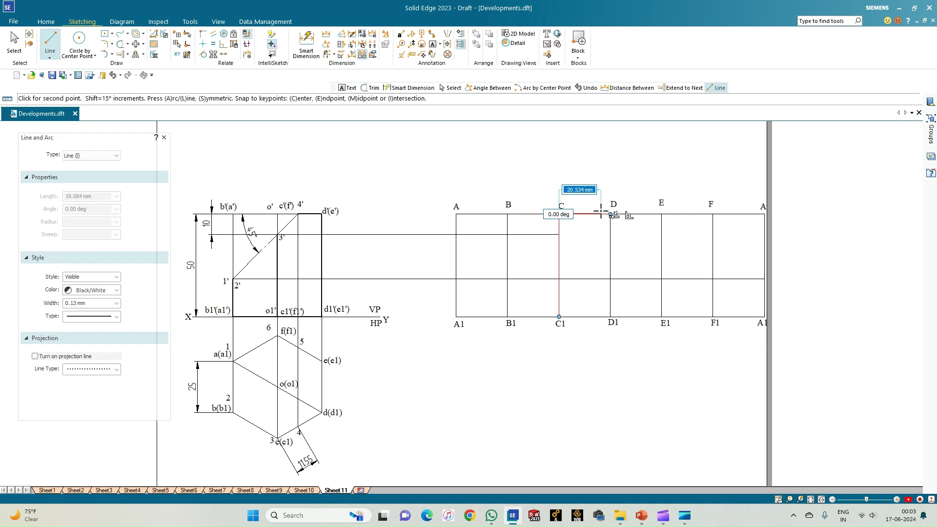
text(11)
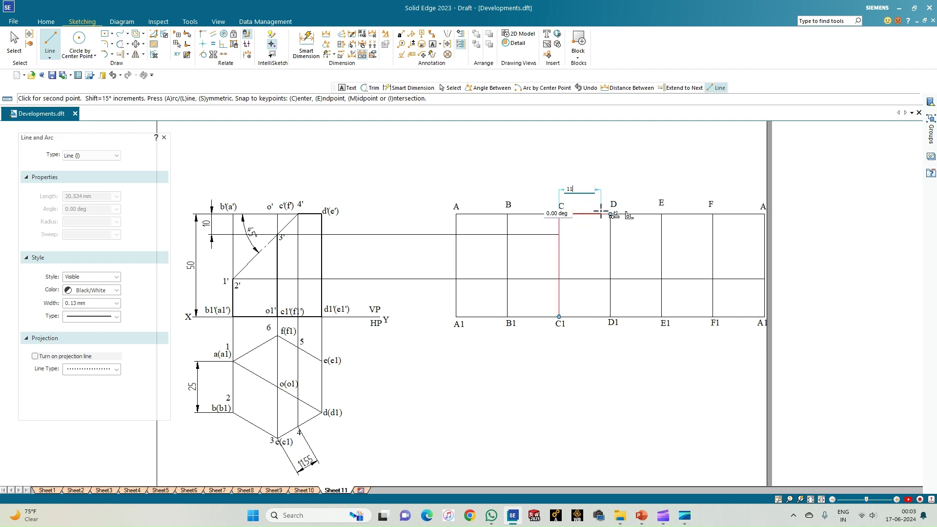
text(.55)
key(Tab)
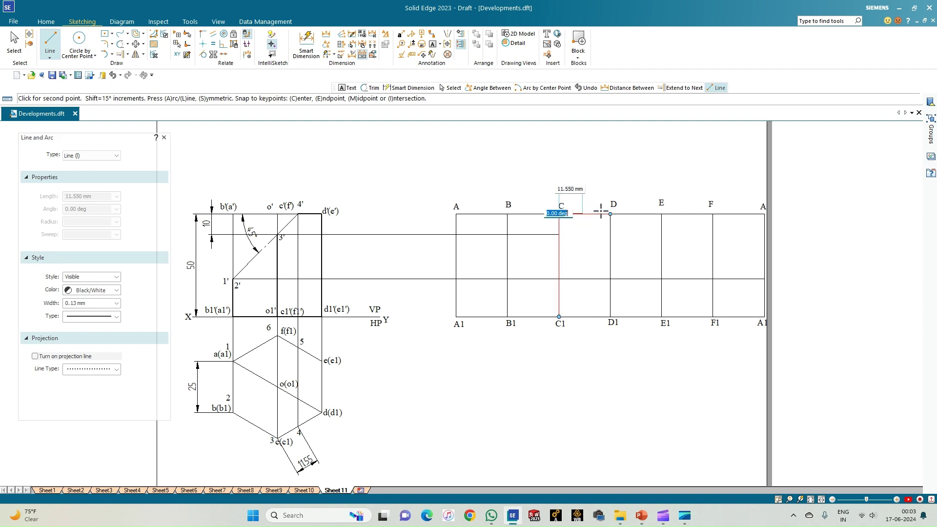
click(571, 245)
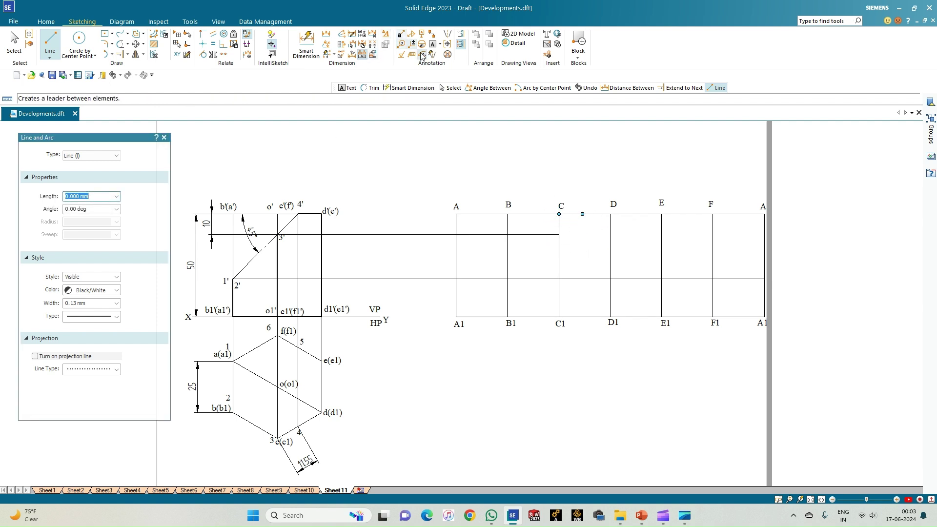
- Label points 1, 2, 3 and 4 on the development
click(433, 46)
click(449, 273)
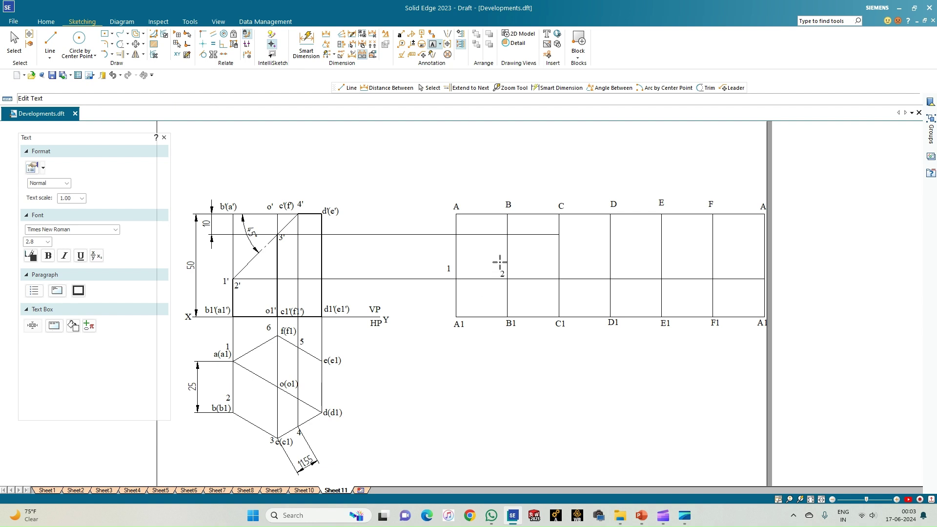
click(553, 220)
text(3)
- Label corner e(e1) as 5 and d'(e') as 5', and delete the old 5 label beside the hexagon's upper right edge
click(331, 370)
click(14, 46)
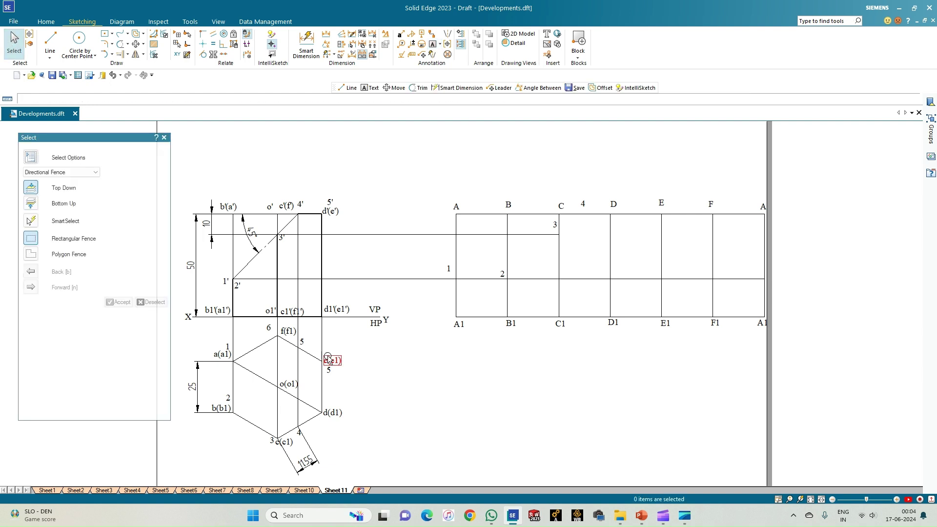
click(304, 341)
key(Delete)
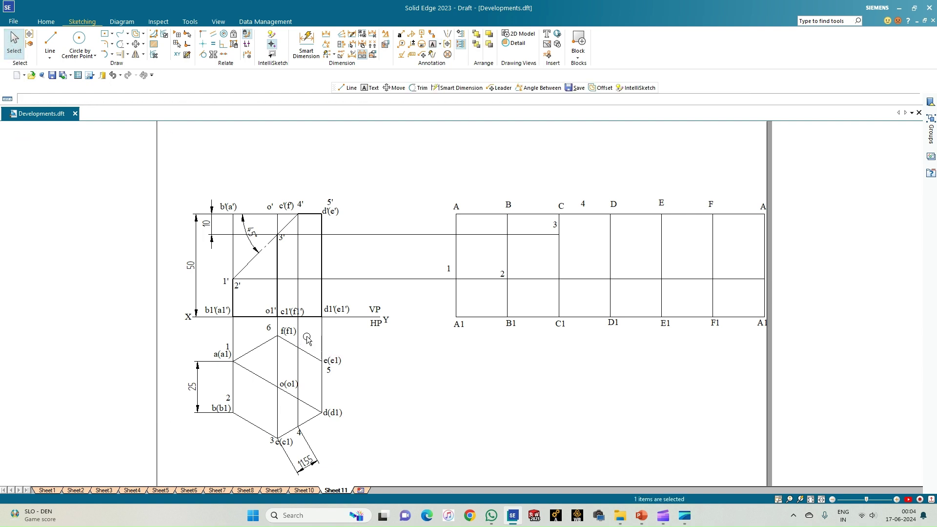
- Label the cut point on the hexagon's upper right edge 6 and add 6' next to 4' in the front view
click(431, 45)
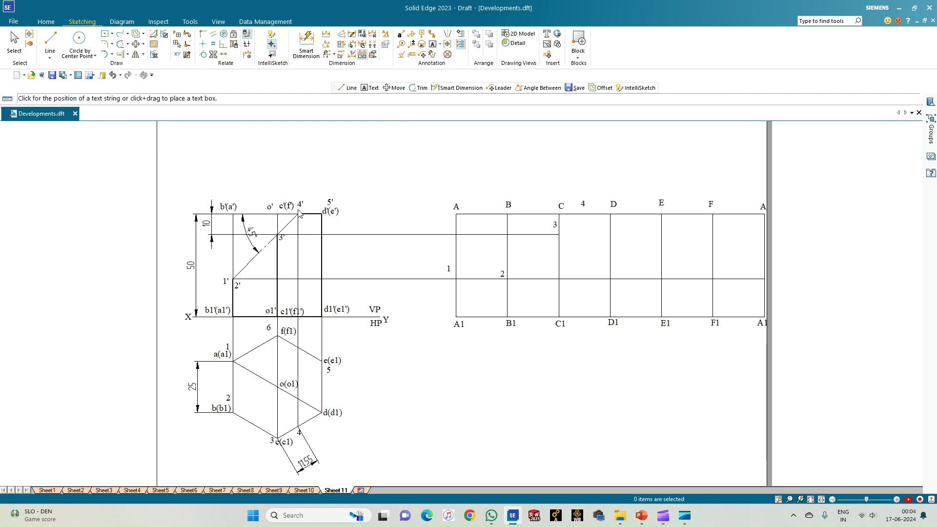
click(303, 333)
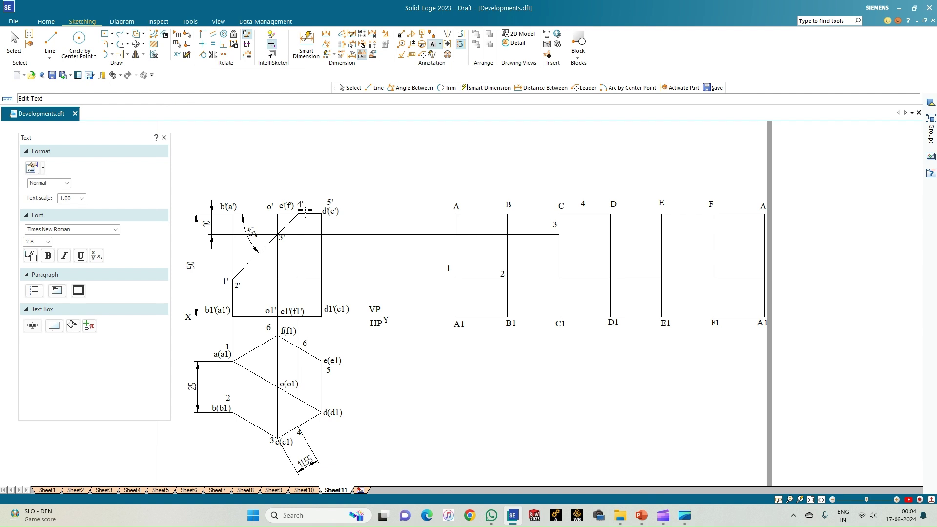
click(305, 213)
click(14, 43)
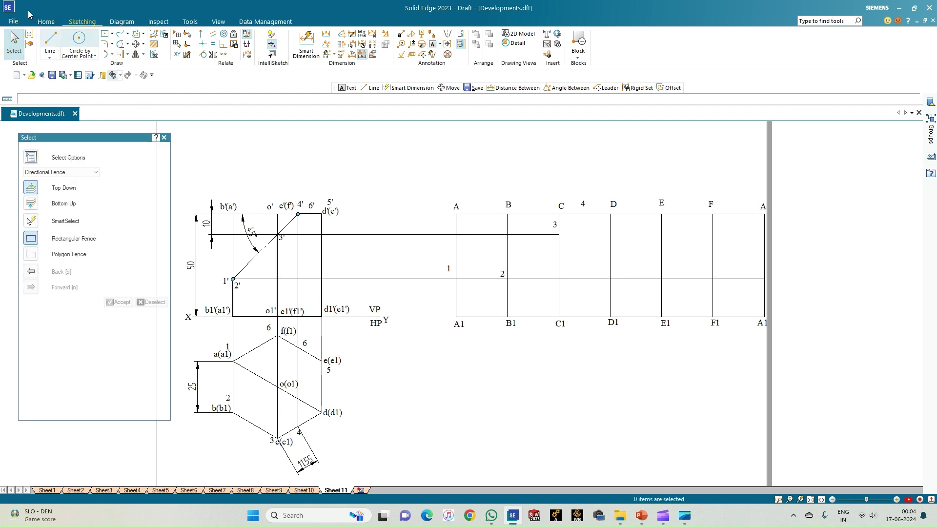
- Dimension the distance between corner e(e1) and cut point 6 in the top view
click(327, 34)
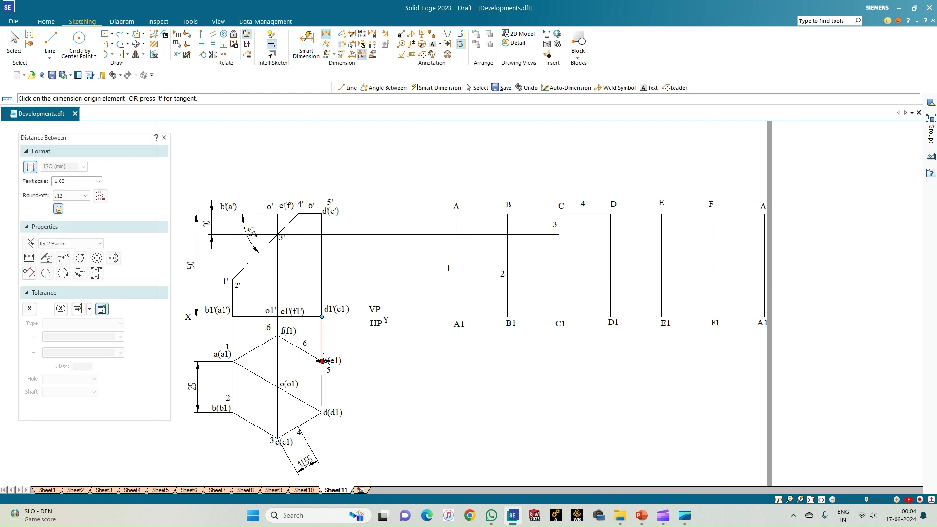
click(298, 347)
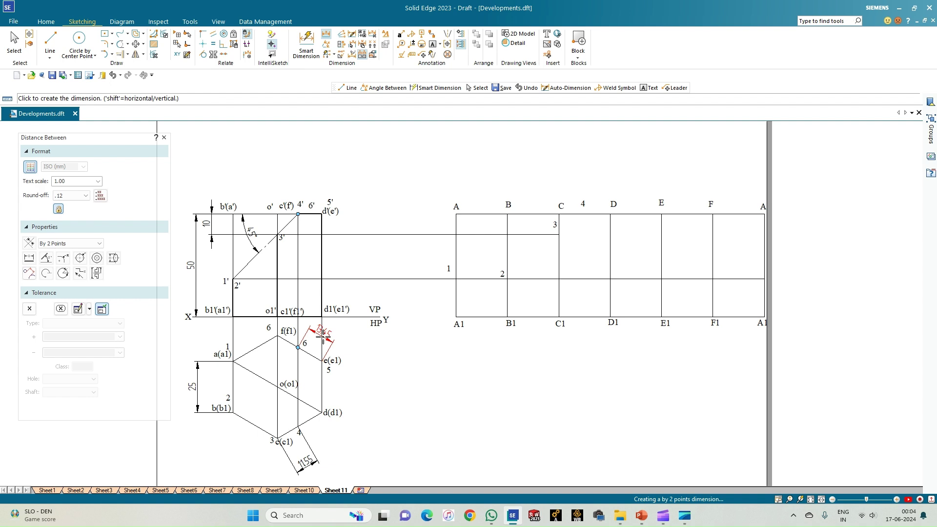
click(330, 342)
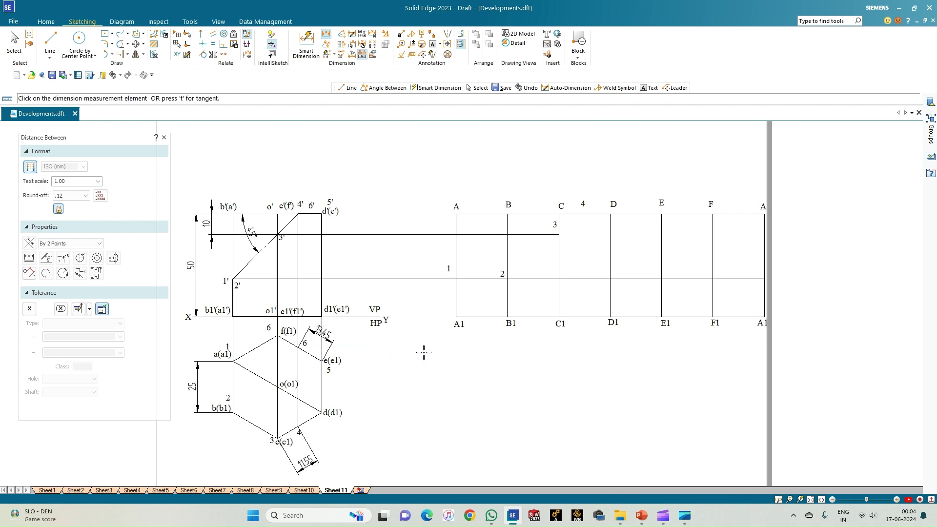
- Draw a 13.45 mm horizontal line from E towards F along the upper edge of the development
click(49, 40)
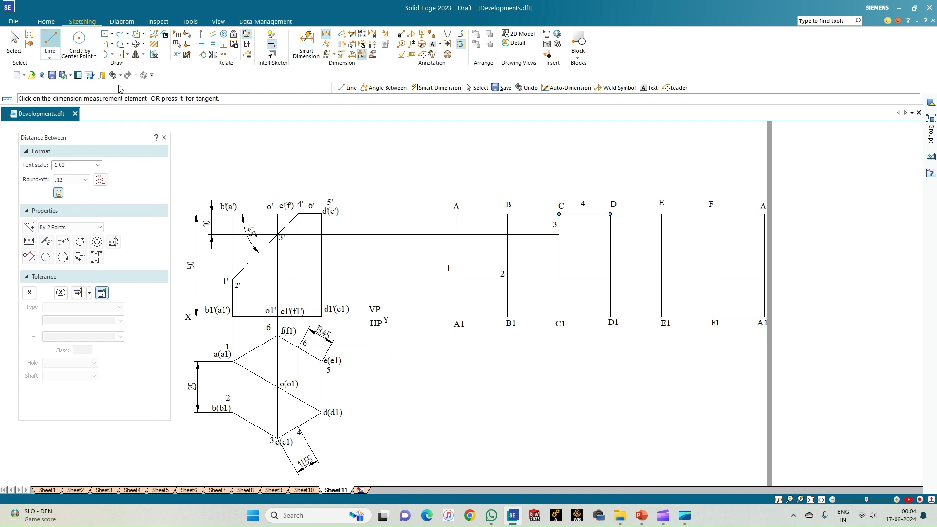
click(662, 214)
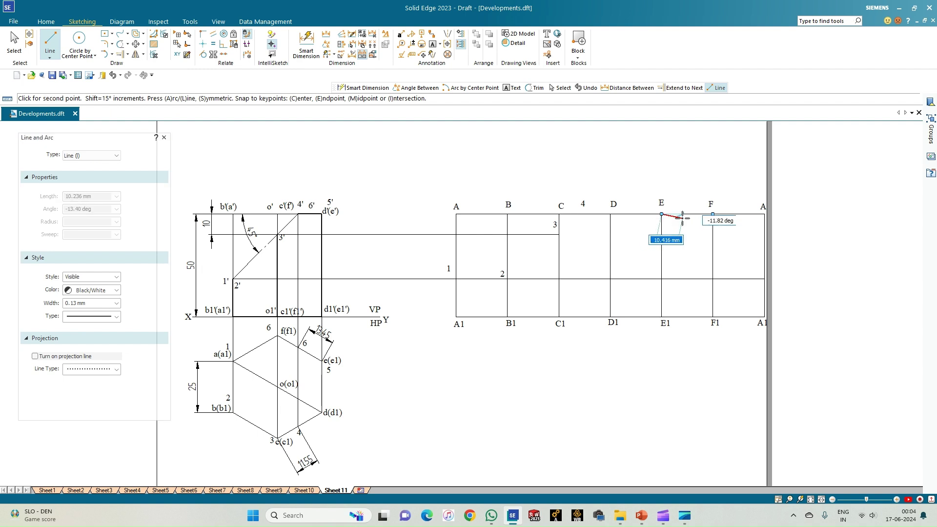
text(13)
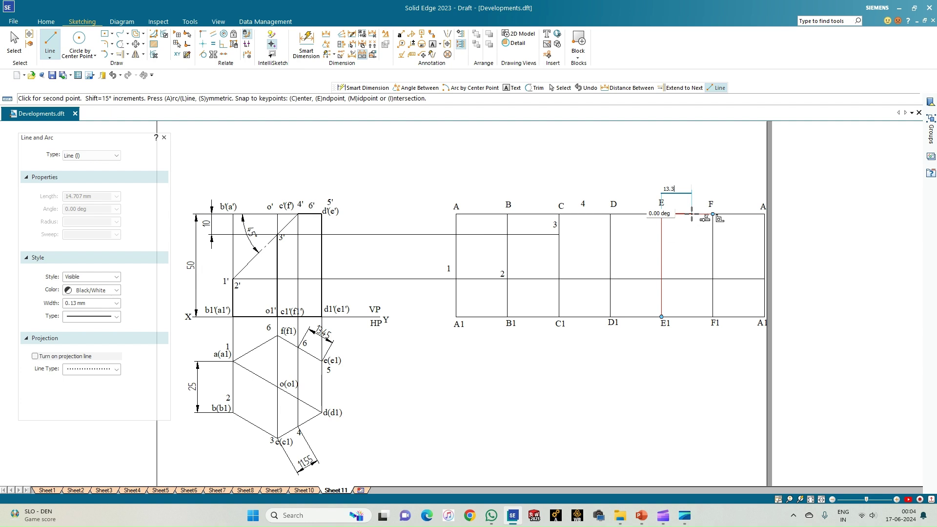
text(.4)
key(Return)
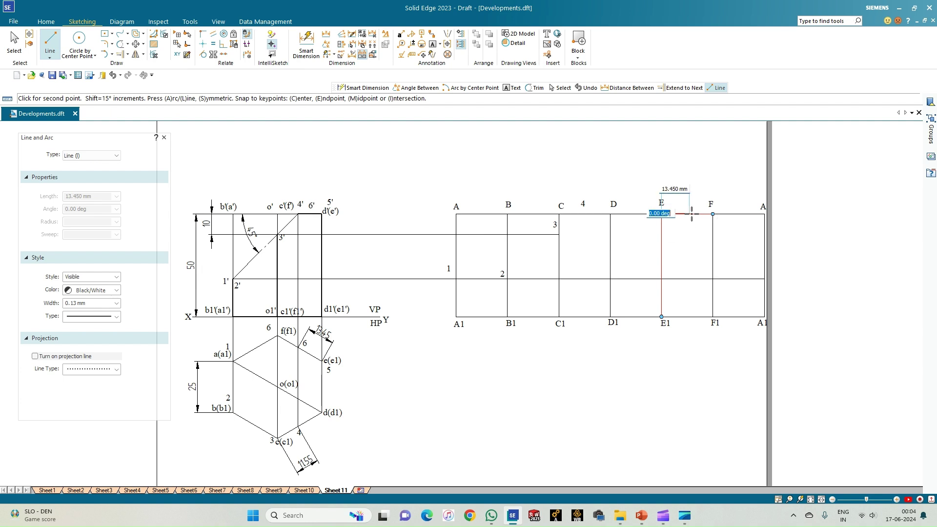
click(691, 213)
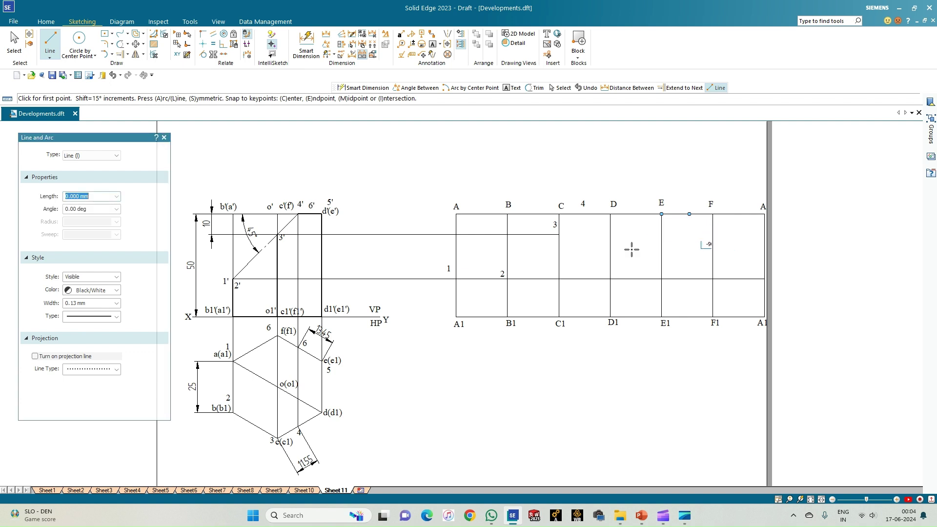
- Label point 5 at D and point 6 between E and F on the development's upper edge
click(433, 44)
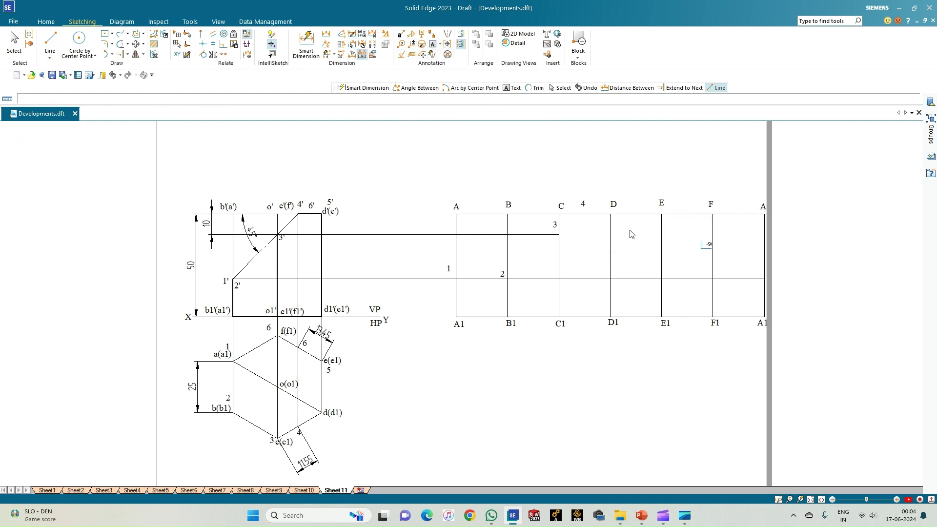
click(619, 200)
text(5)
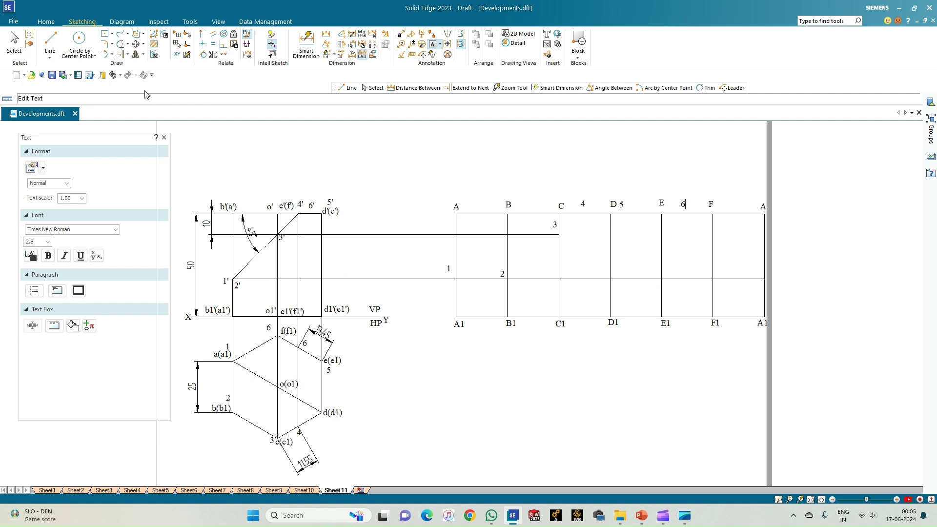
- Label 7' beside 3' in the front view and 7 near f(f1) in the top view, and delete the old 6 there
click(286, 238)
text(7')
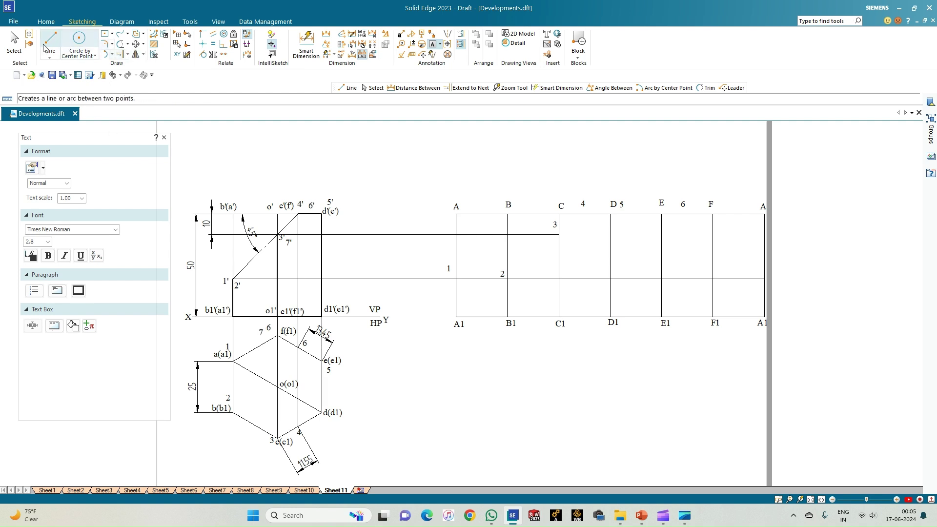
click(14, 43)
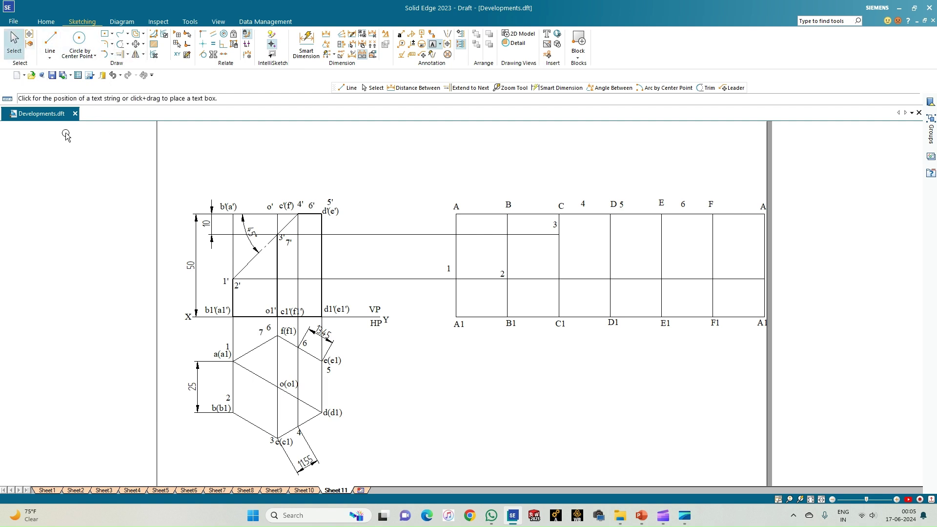
click(270, 327)
key(Delete)
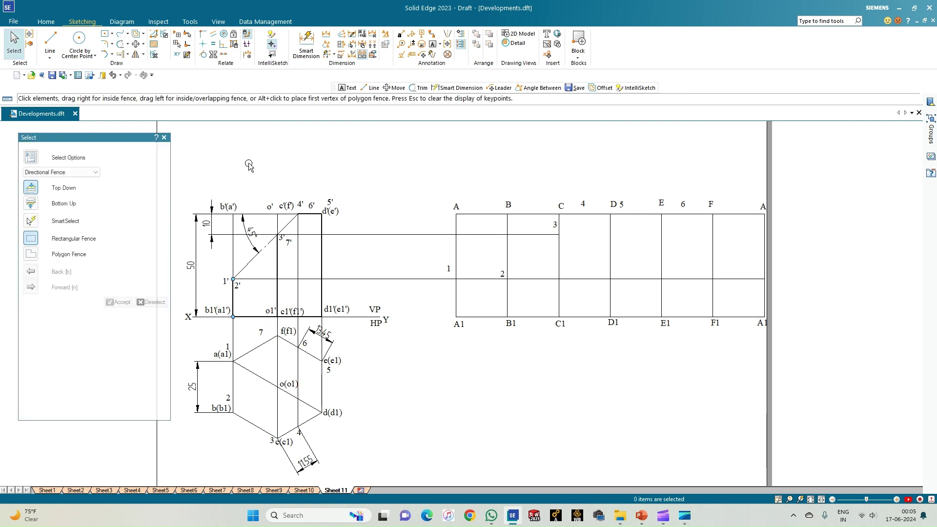
- Extend the horizontal projector from point 3' across the development to line F-F1
click(119, 54)
click(591, 235)
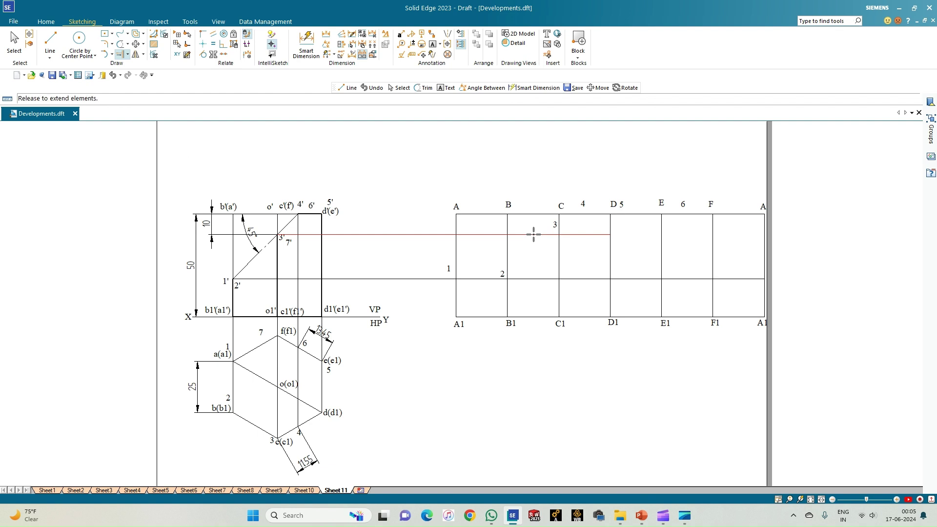
click(592, 236)
click(653, 233)
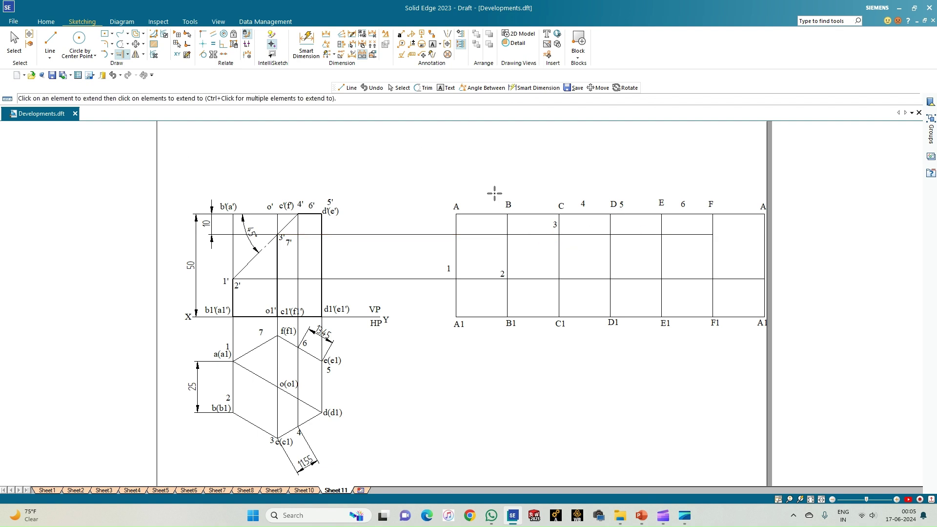
key(Escape)
- Label point 7 on line F-F1 and point 1 on the closing line A-A1 of the development
key(t)
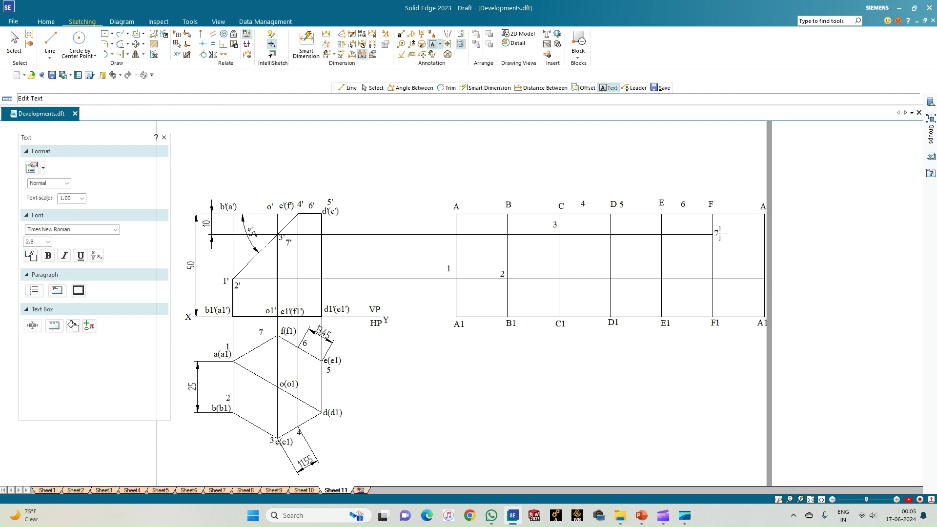
click(758, 272)
text(1)
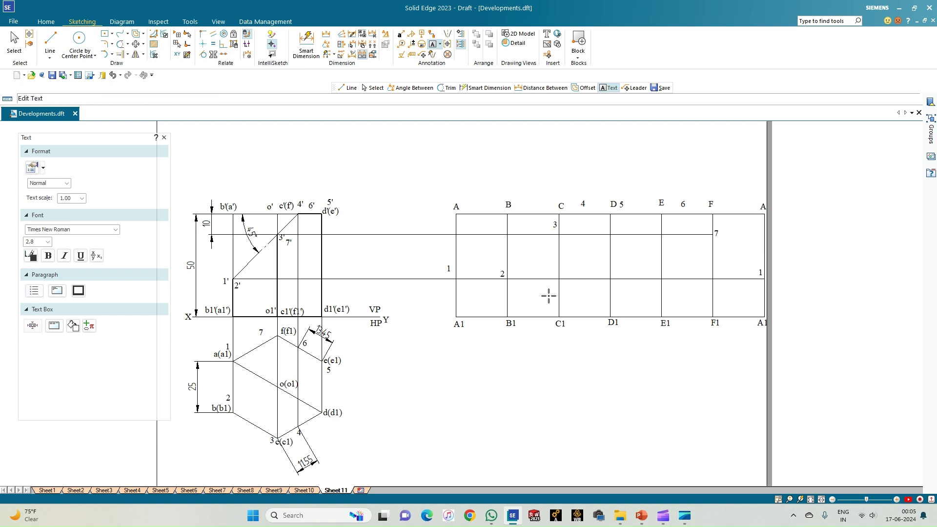
- Trace the development's cut edge through points 1, 2, 3, 4, 6, 7 and the closing 1 with 0.50 mm wide lines
click(52, 39)
click(116, 303)
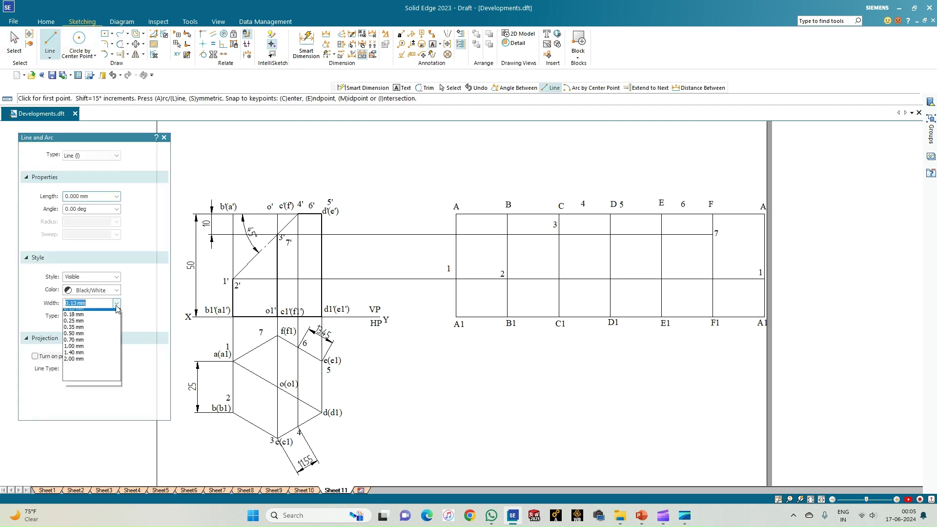
click(88, 338)
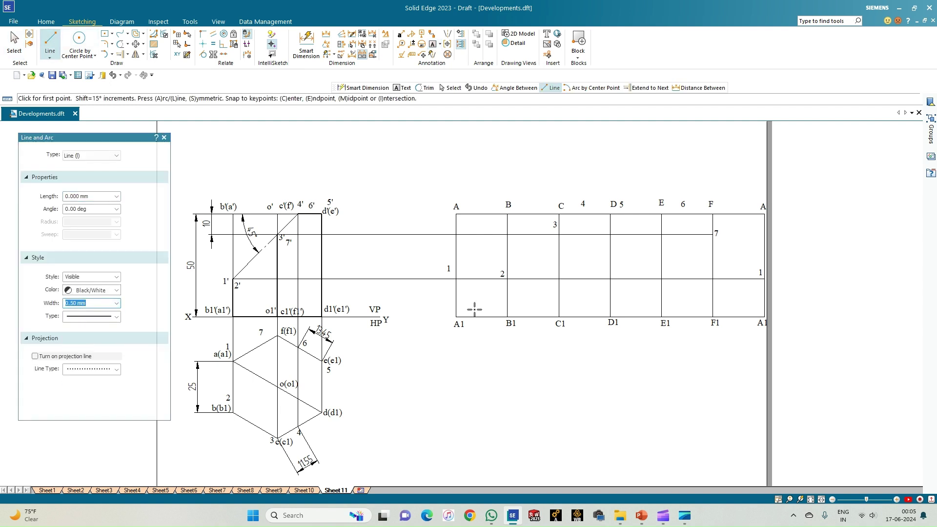
click(456, 279)
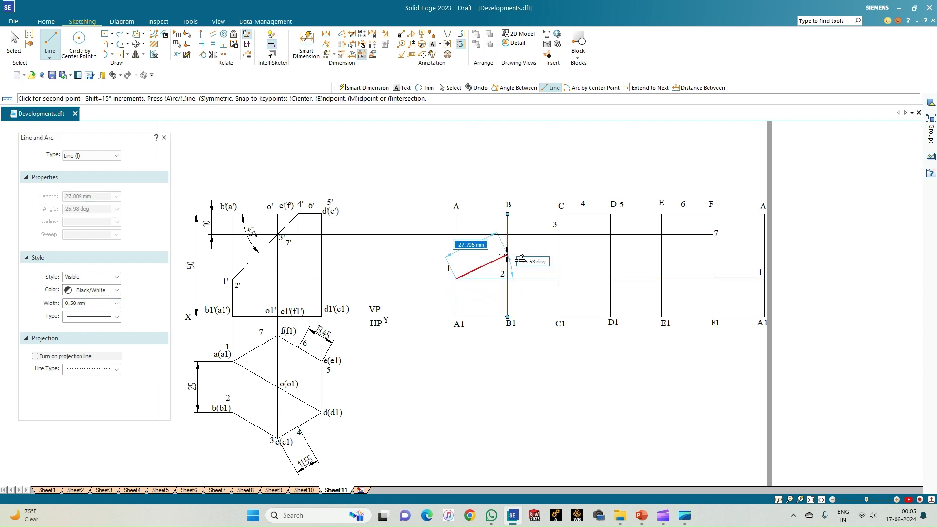
click(508, 278)
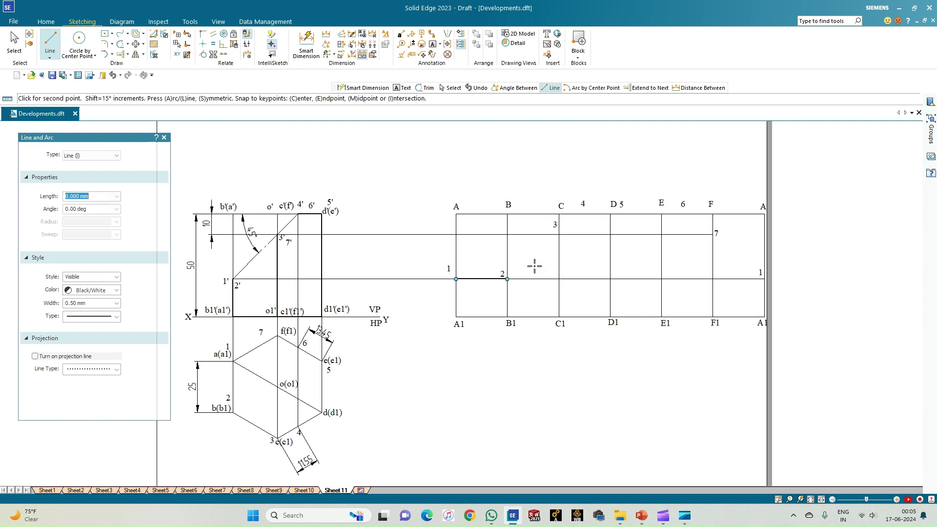
click(559, 235)
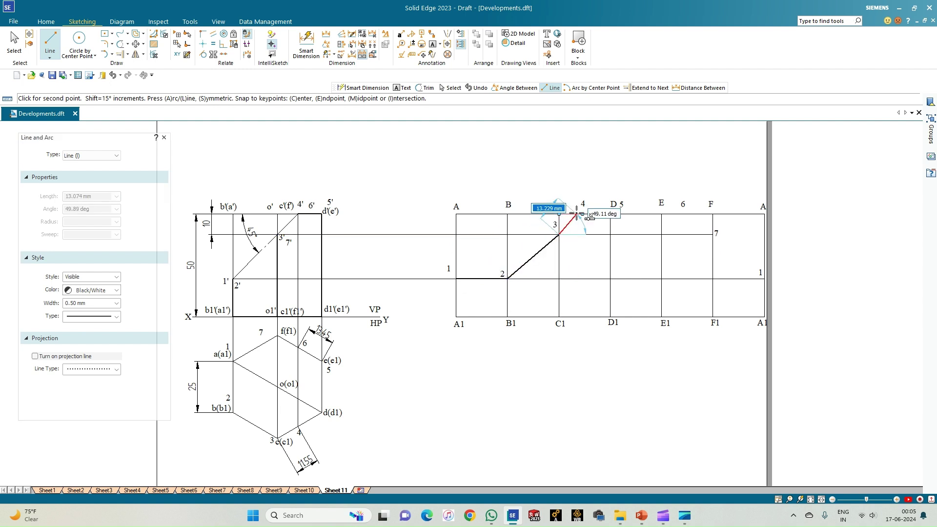
click(582, 214)
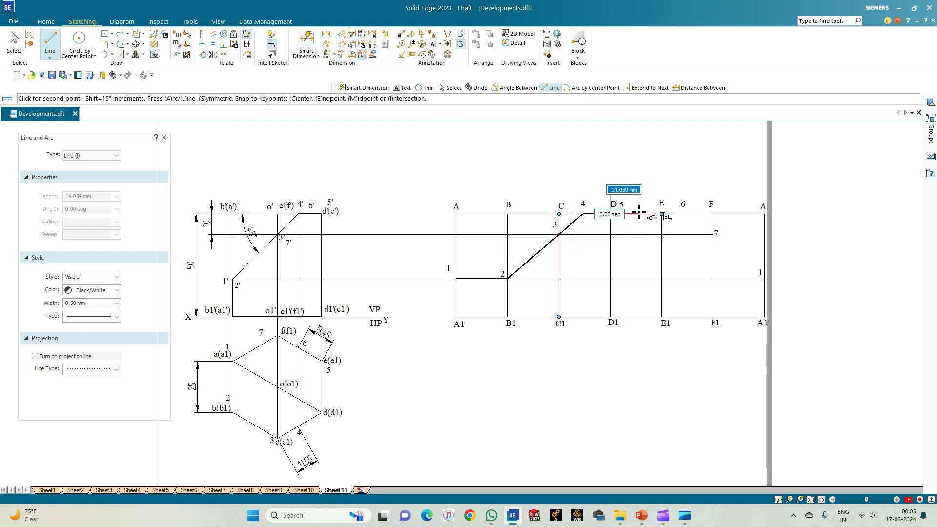
click(689, 214)
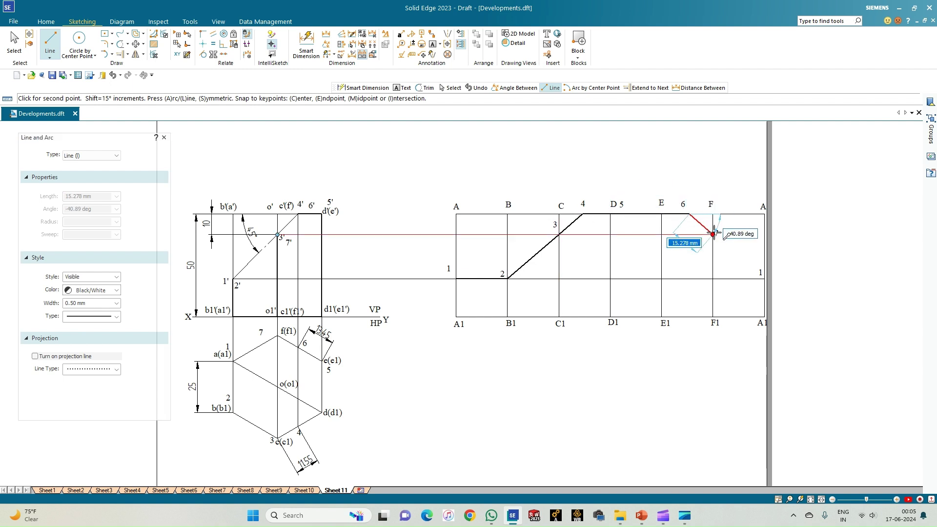
click(714, 234)
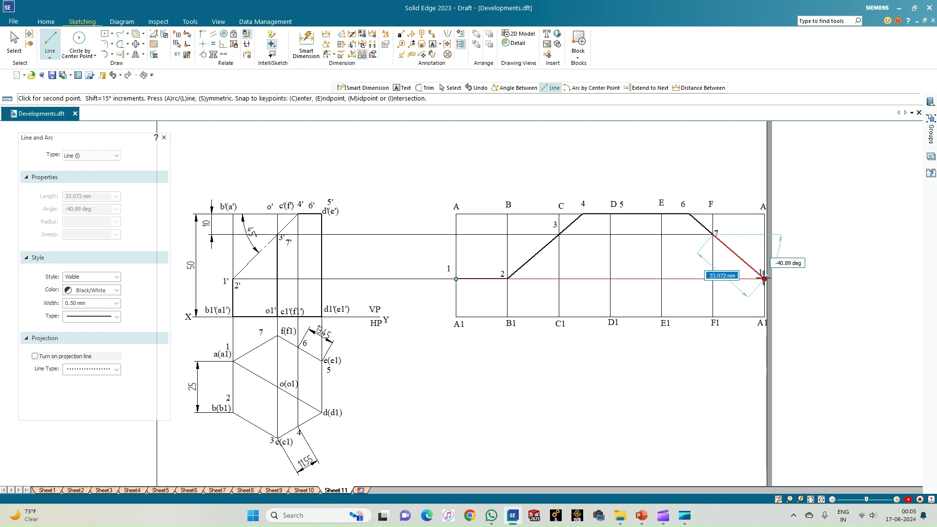
click(765, 278)
- Close the thick development outline from the closing point 1 down to A1, along the base edge and up to the starting point 1
click(764, 317)
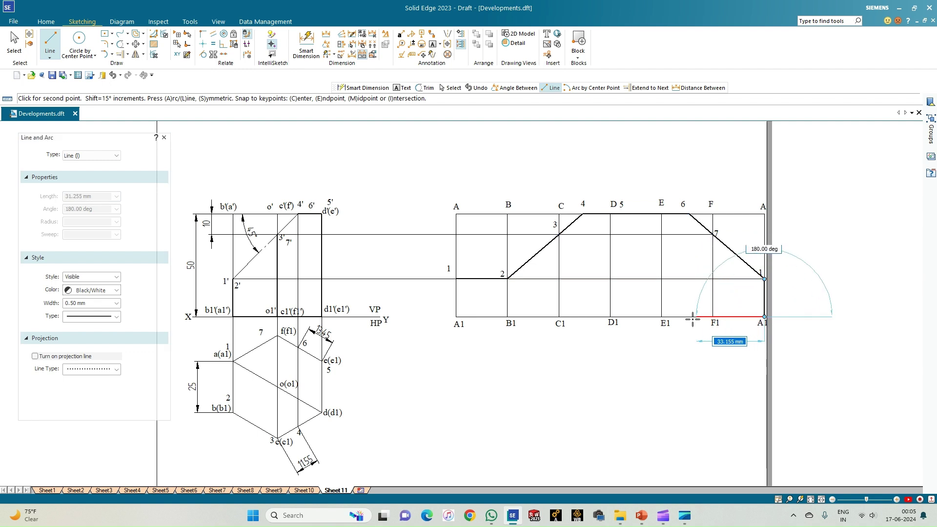
click(456, 317)
click(463, 290)
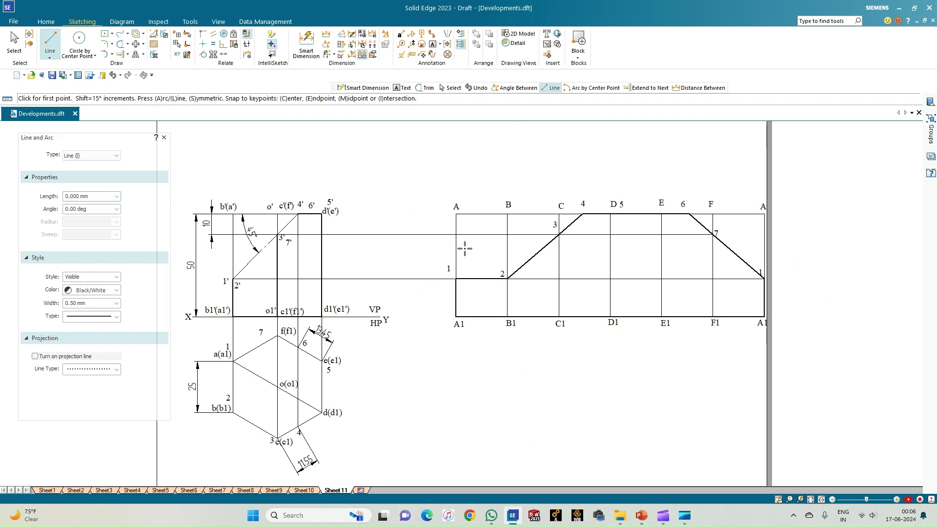
- Draw thick vertical fold lines from points 2, 3, D, E and 7 down to B1, C1, D1, E1 and F1
click(508, 279)
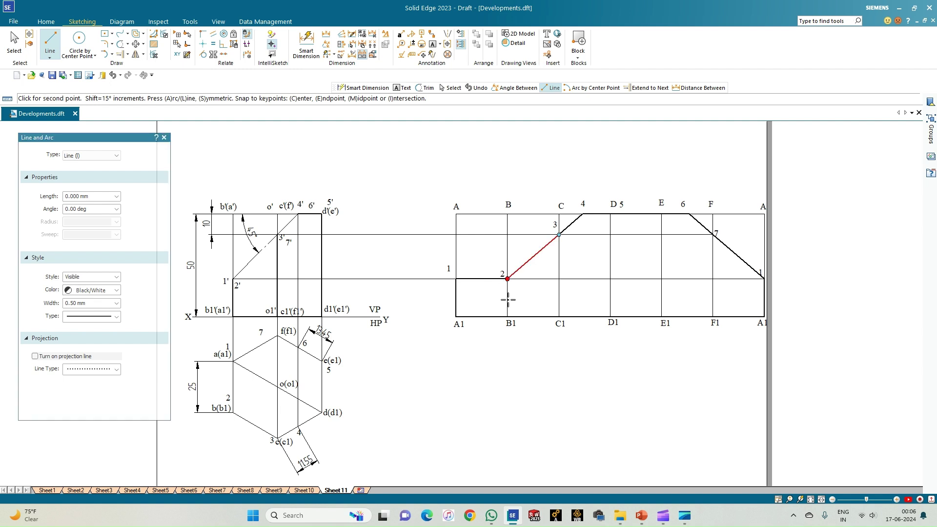
click(508, 317)
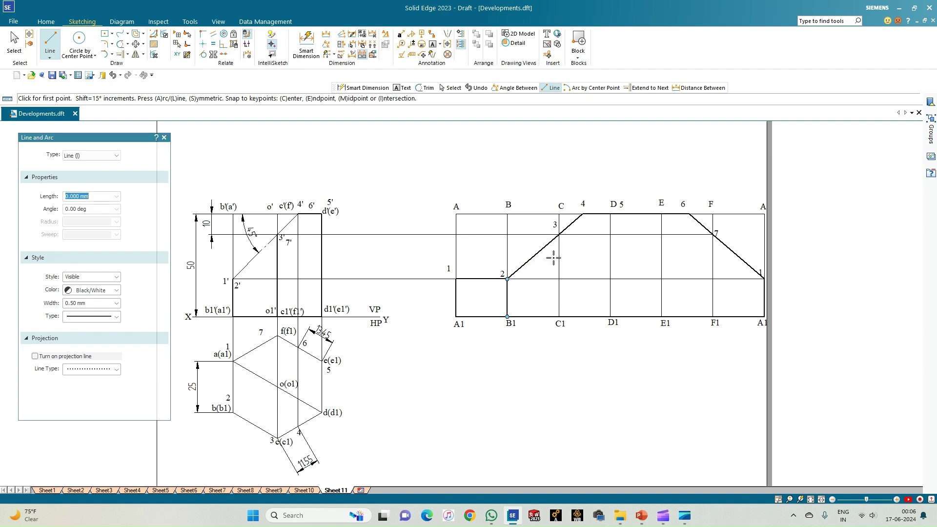
click(558, 235)
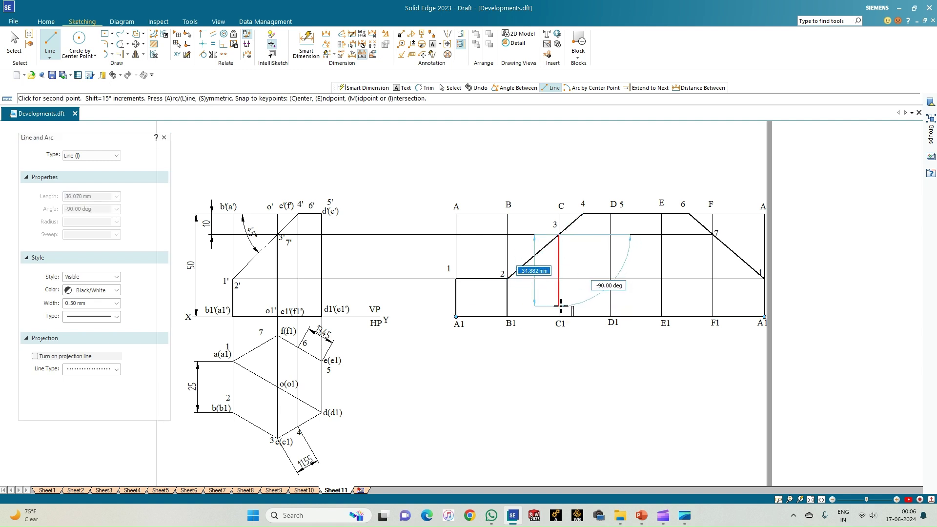
click(559, 317)
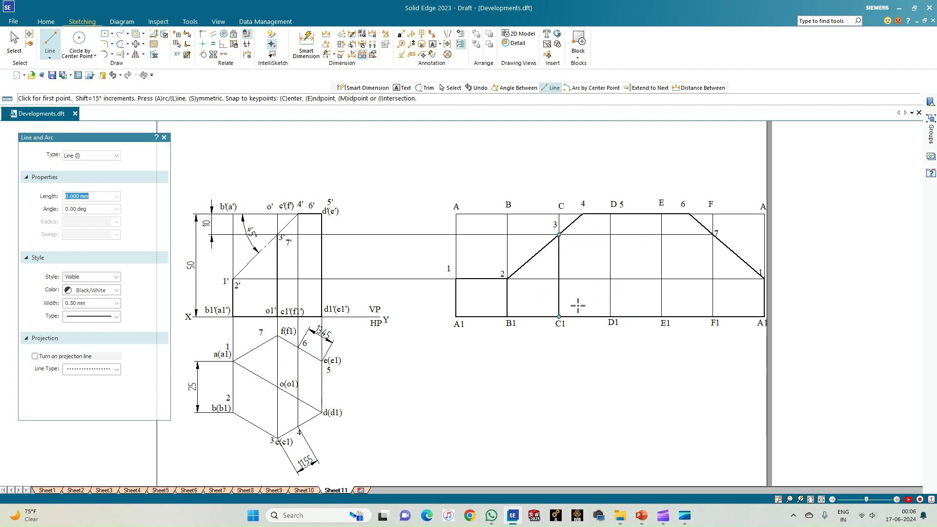
click(611, 214)
click(610, 317)
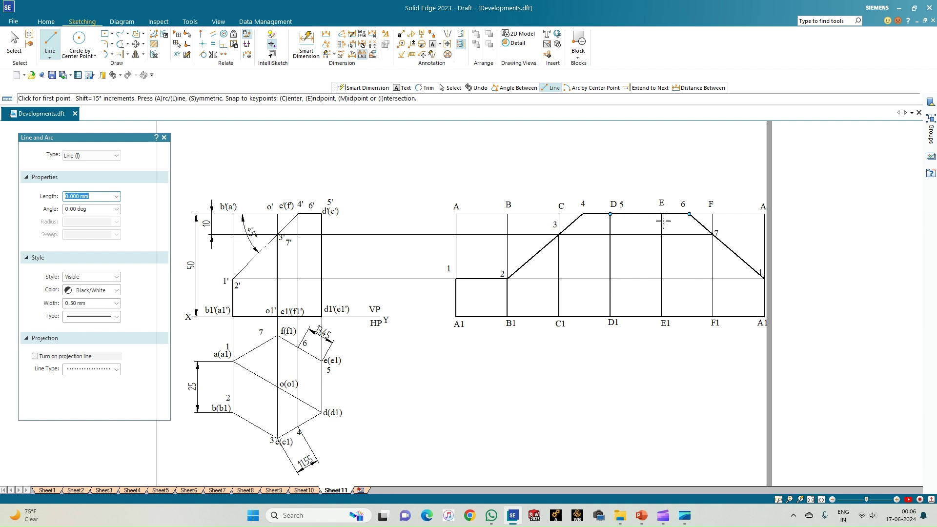
click(661, 317)
click(661, 214)
click(662, 317)
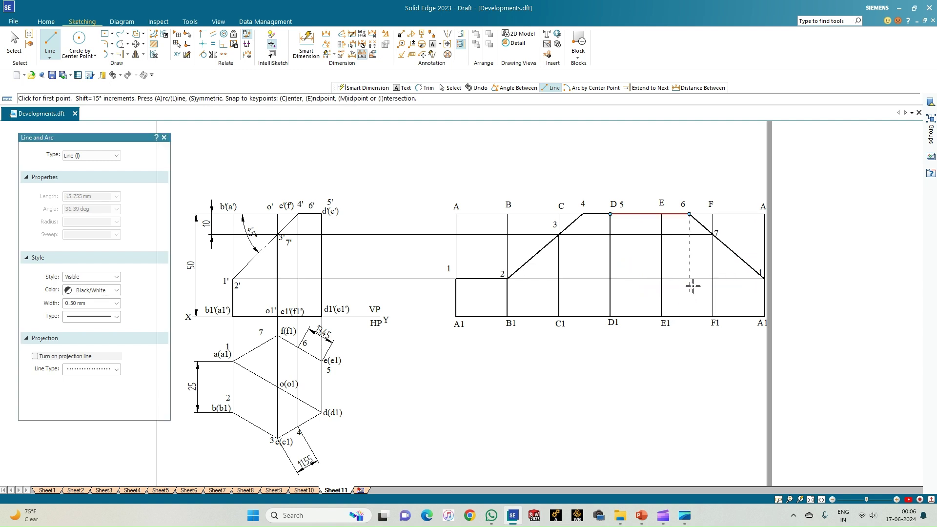
click(714, 235)
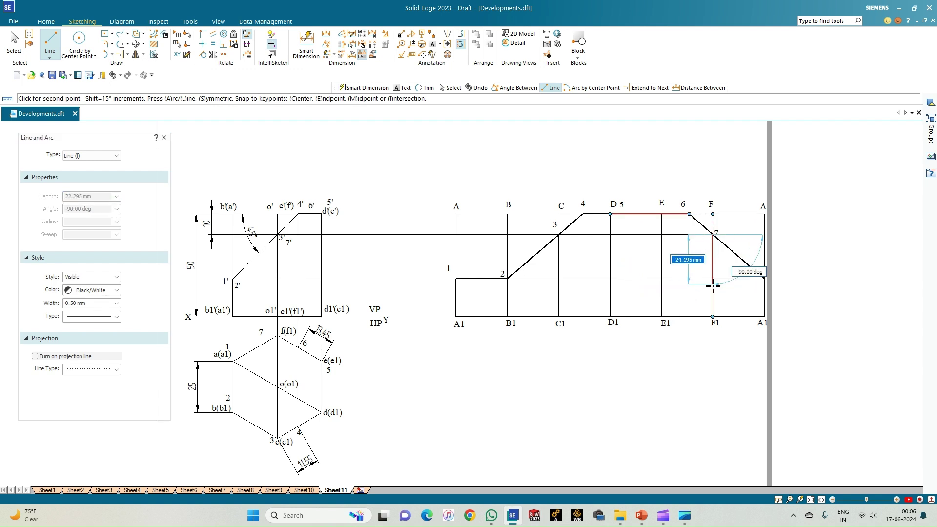
click(714, 316)
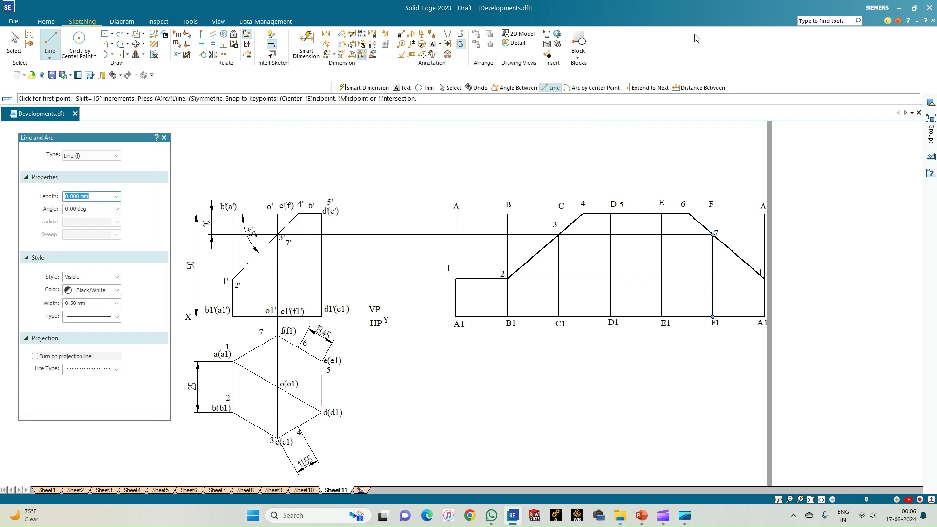
- Add the text "development" inside the developed surface and place it just above the base edge between C1 and D1
click(433, 43)
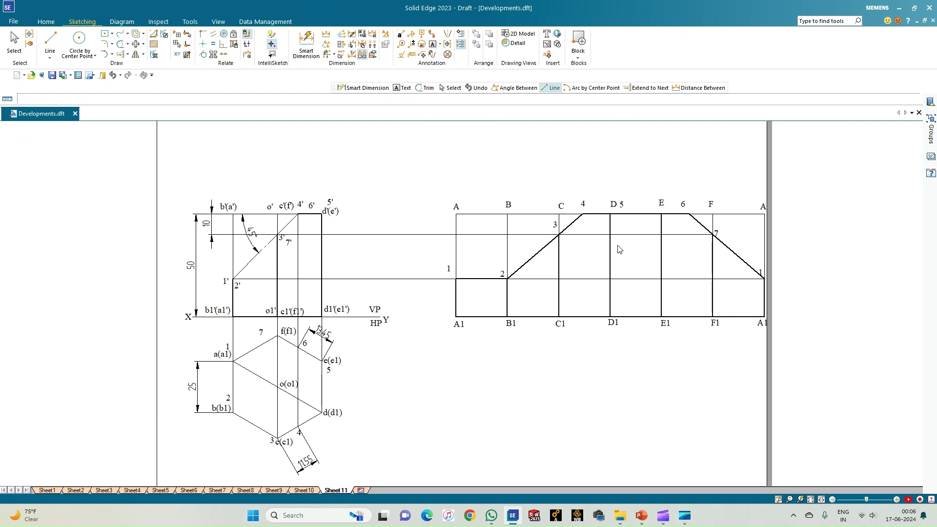
click(607, 277)
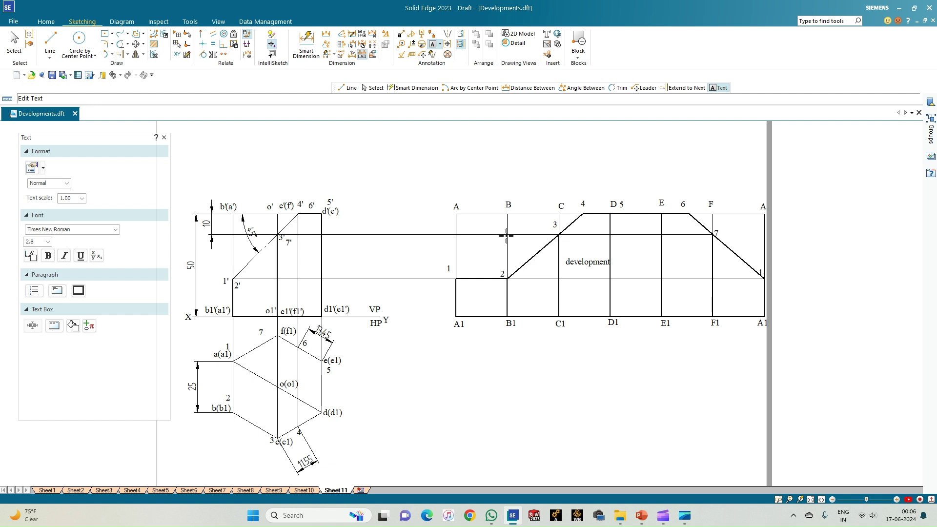
click(15, 41)
click(584, 259)
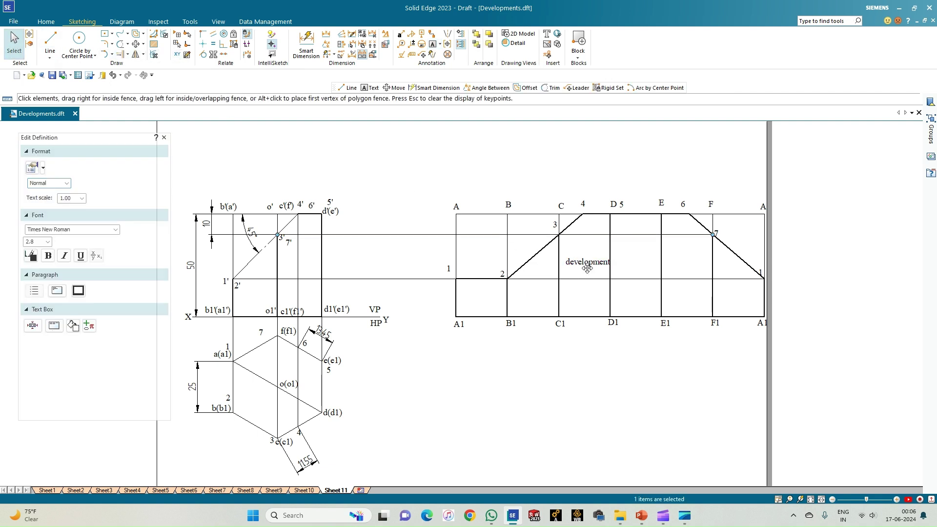
drag(583, 259, 584, 294)
click(611, 359)
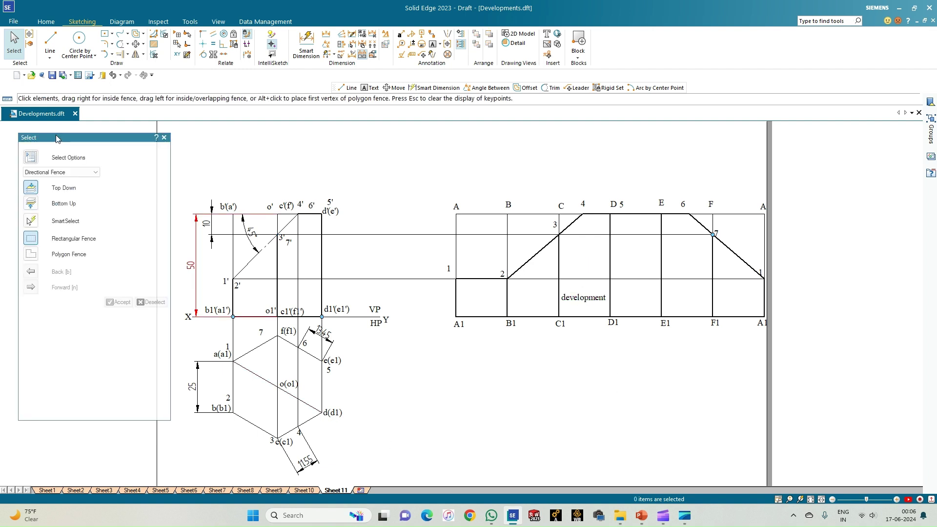
- Trace the hexagon a-b-c-d-e-f in the top view with 0.50 mm wide lines
click(50, 41)
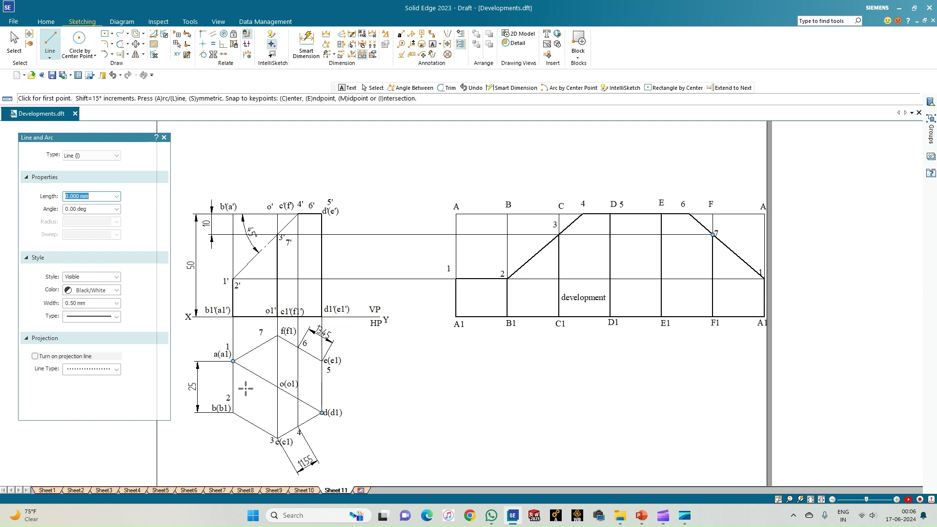
click(233, 362)
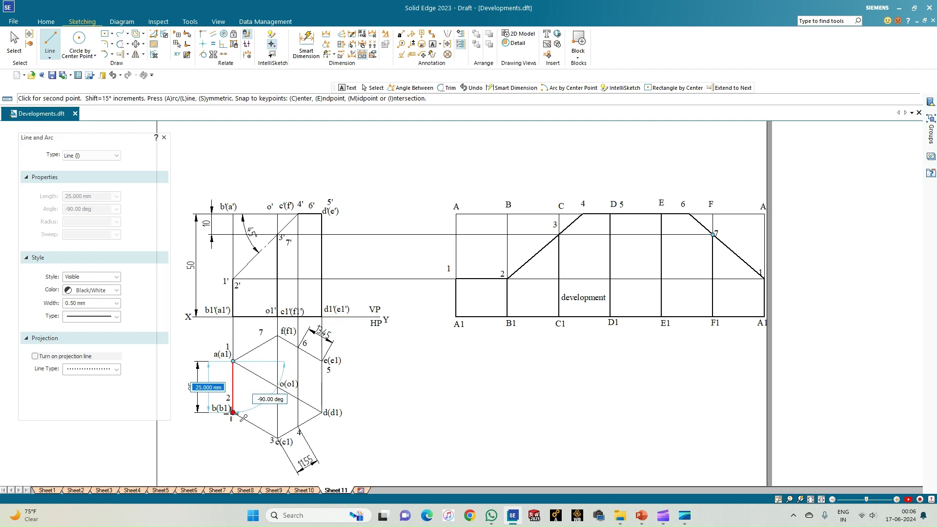
click(233, 412)
click(278, 438)
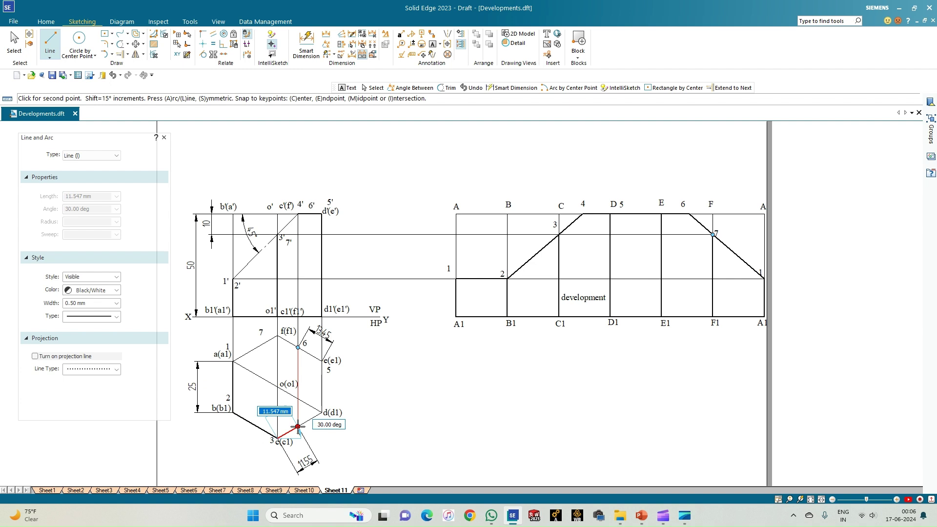
click(321, 412)
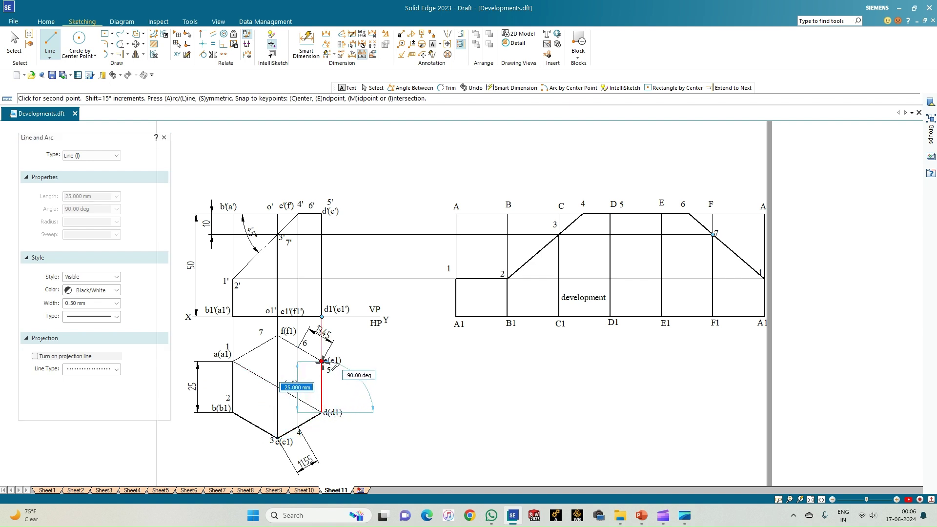
click(322, 361)
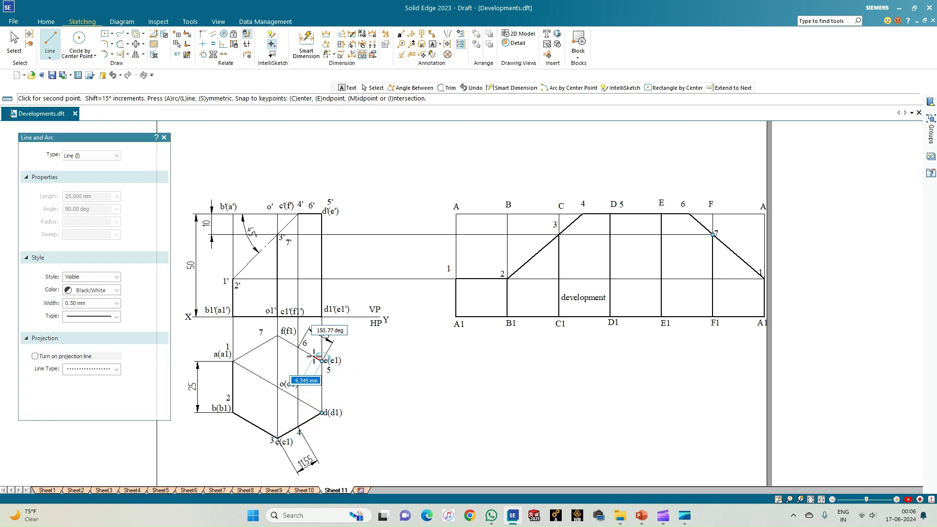
click(277, 336)
right_click(244, 366)
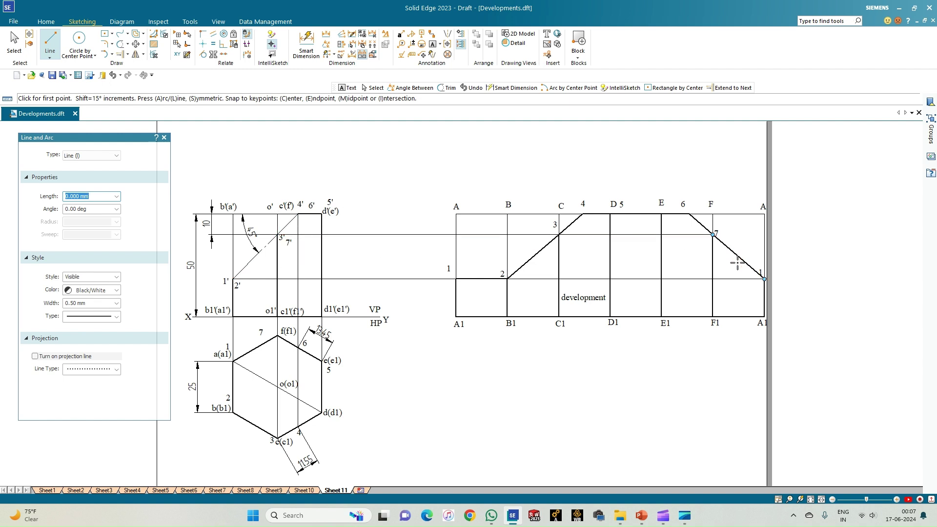
scroll(574, 373, down, 1)
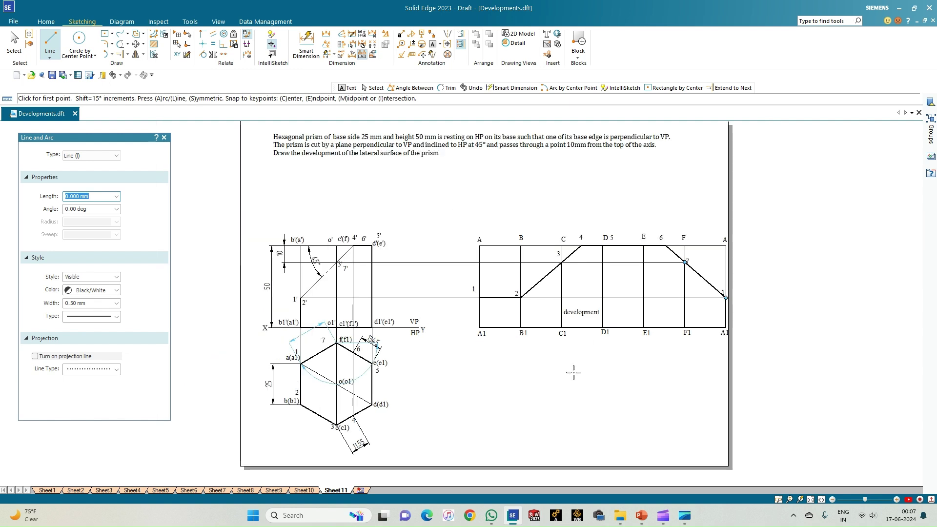